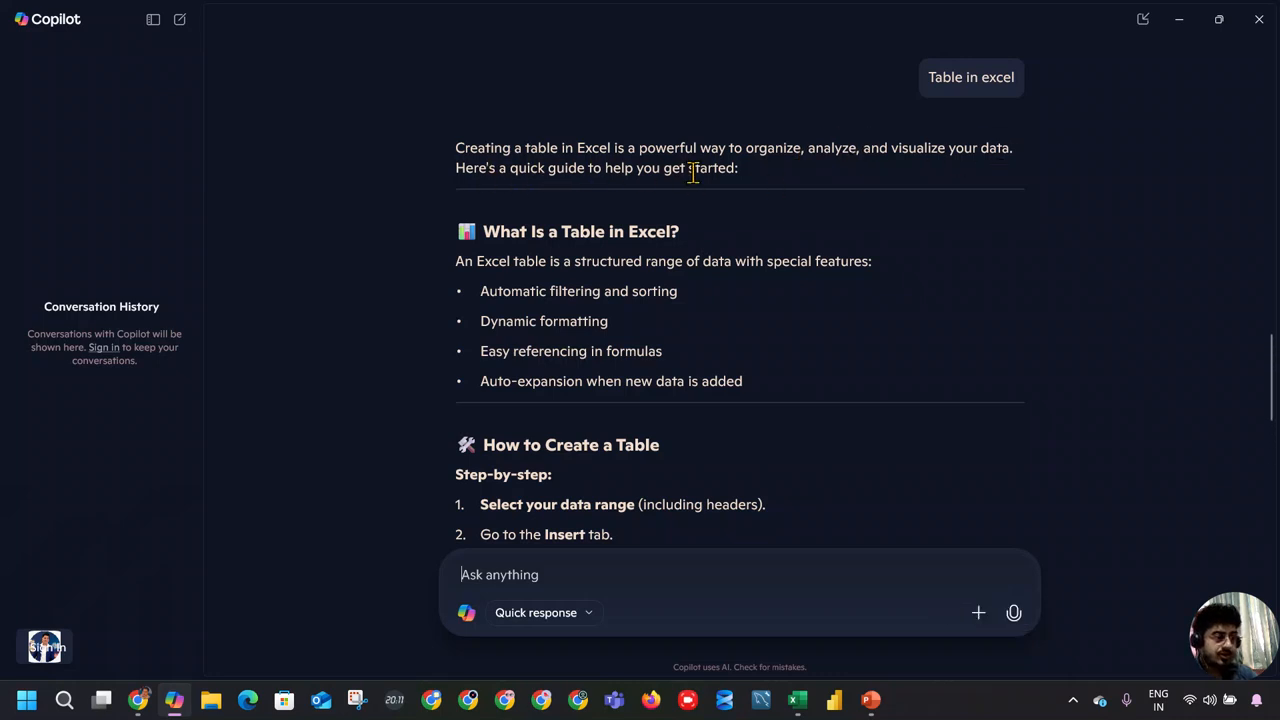
Review the explanation of Excel tables and ask Copilot about "Table vs Range".
scroll(580, 302, "down", 1)
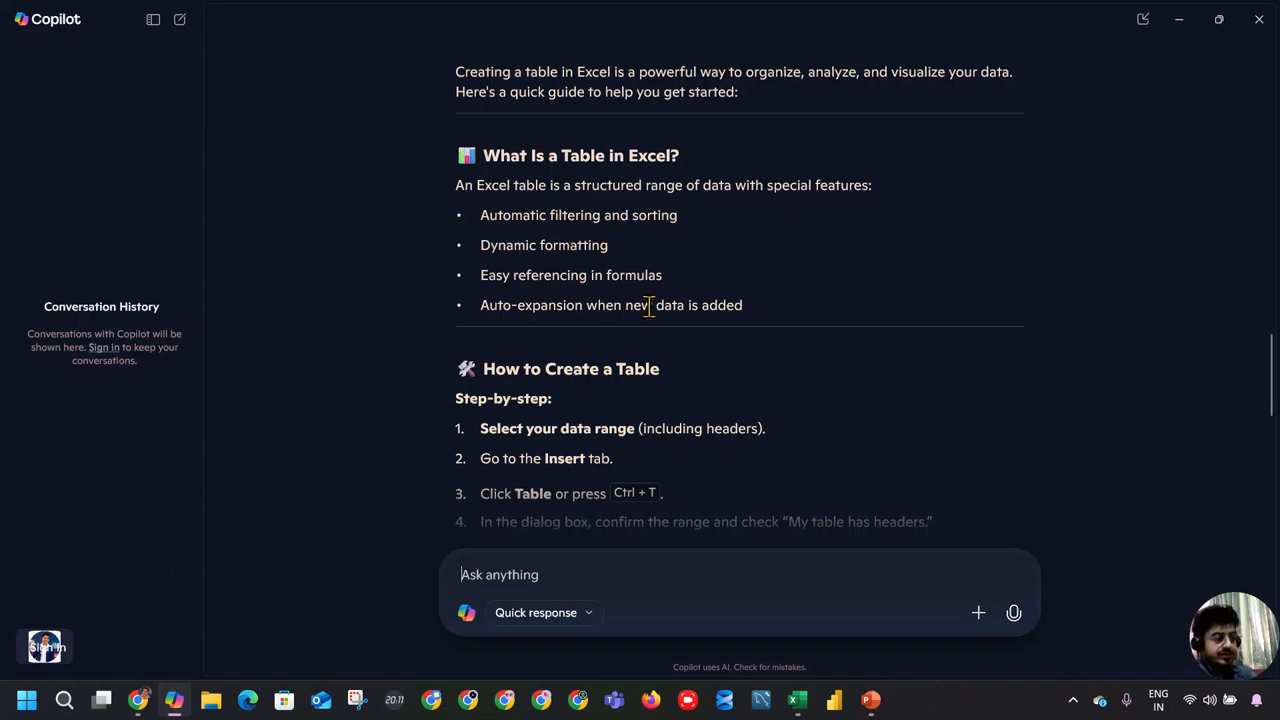
scroll(628, 305, "down", 5)
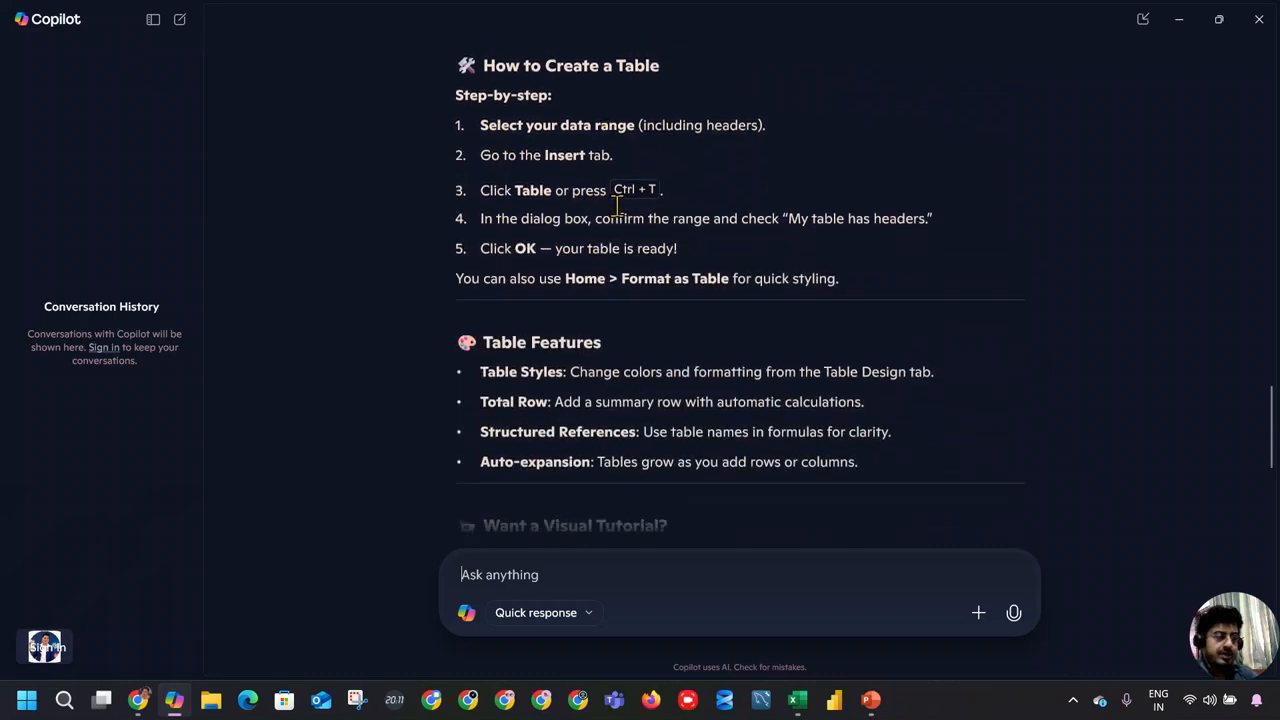
scroll(614, 252, "down", 1)
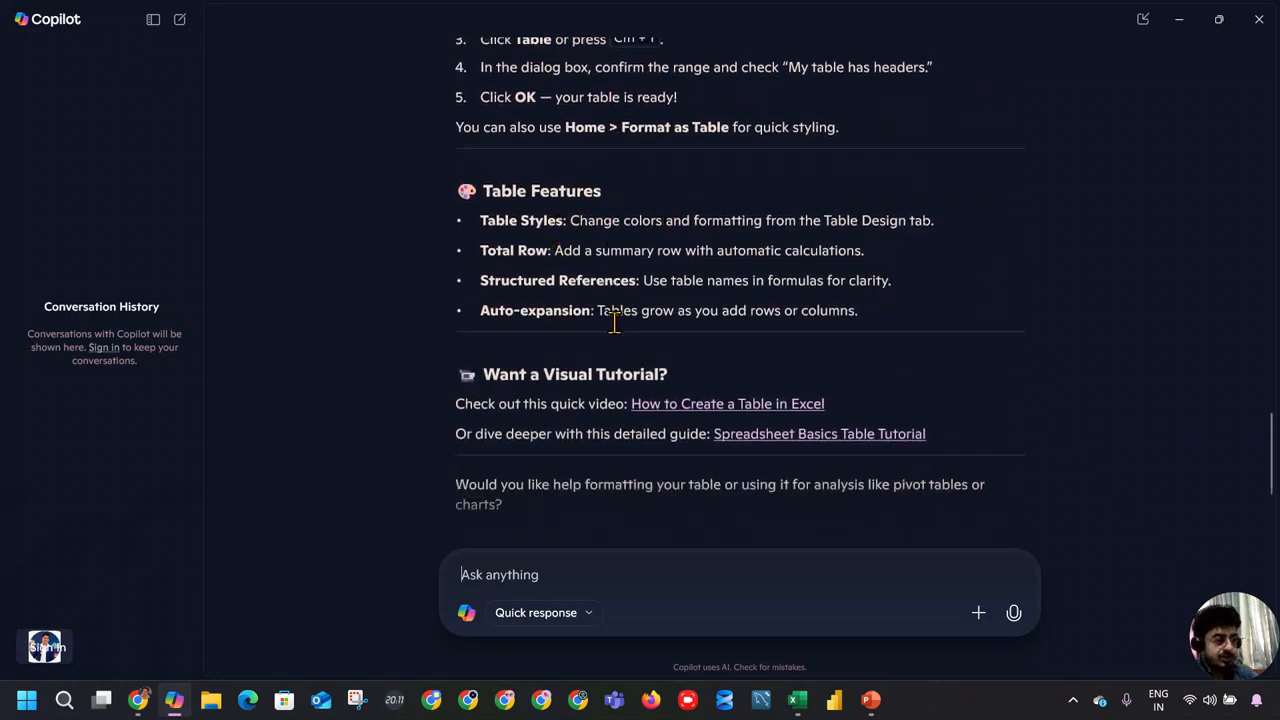
scroll(617, 320, "down", 2)
type("Table vs Ra")
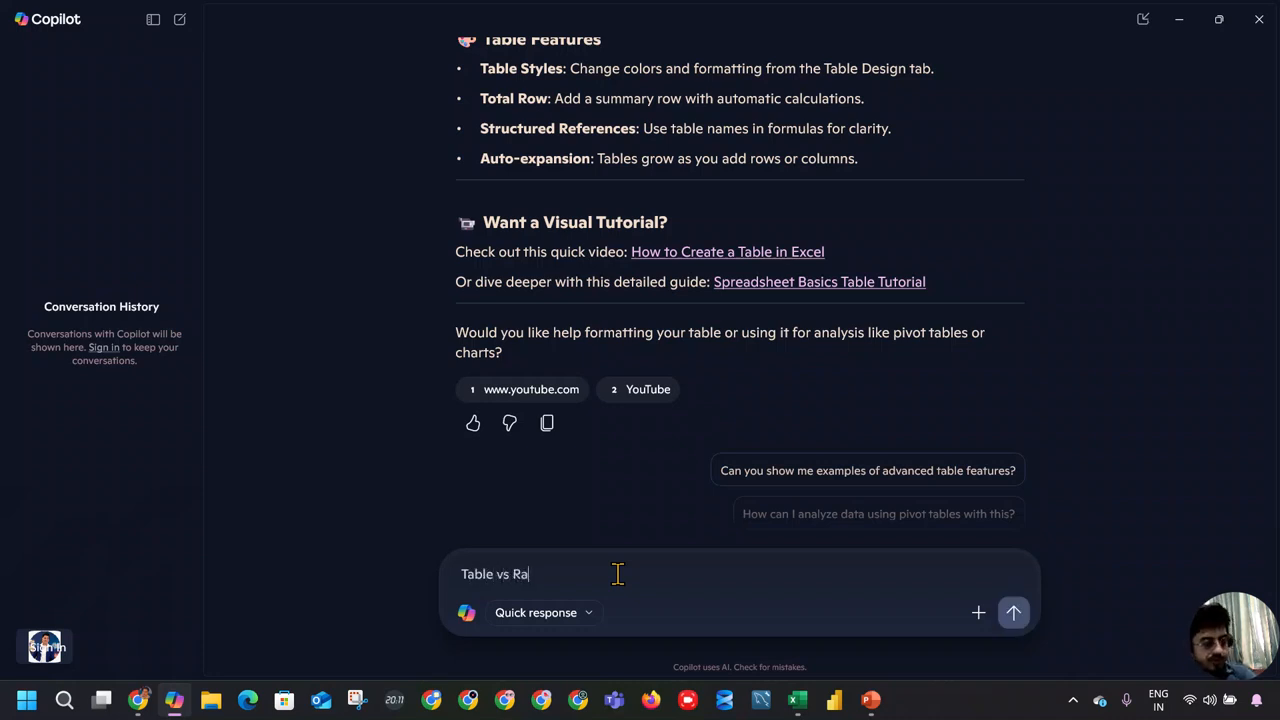
type("nge")
key("Return")
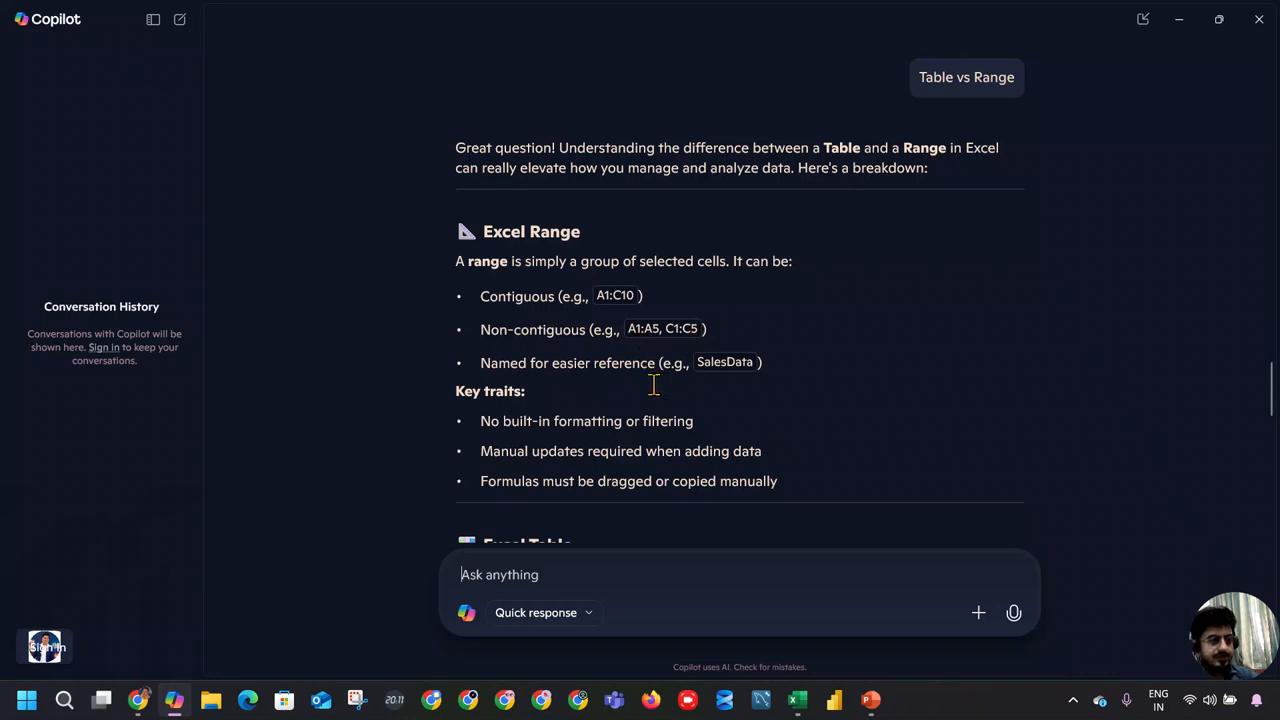
Read through the Table vs Range answer and switch to the INSERT.xlsx workbook in Excel.
scroll(656, 384, "down", 1)
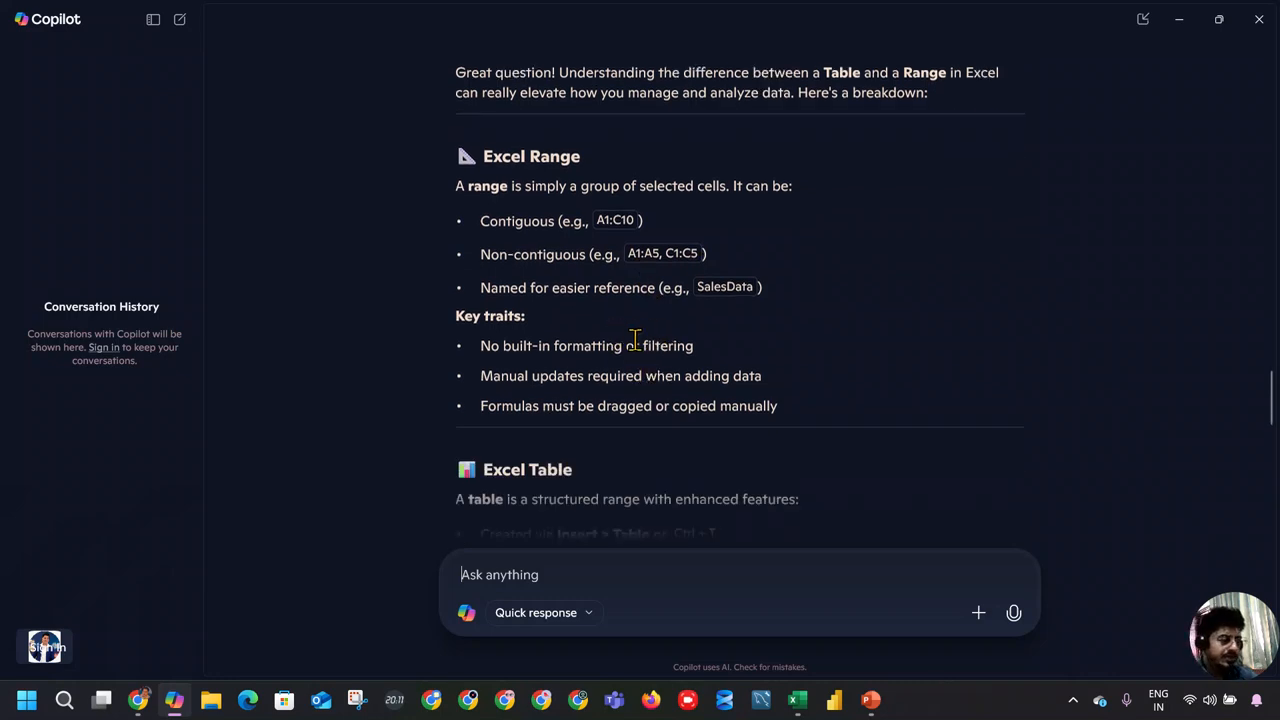
scroll(640, 338, "down", 2)
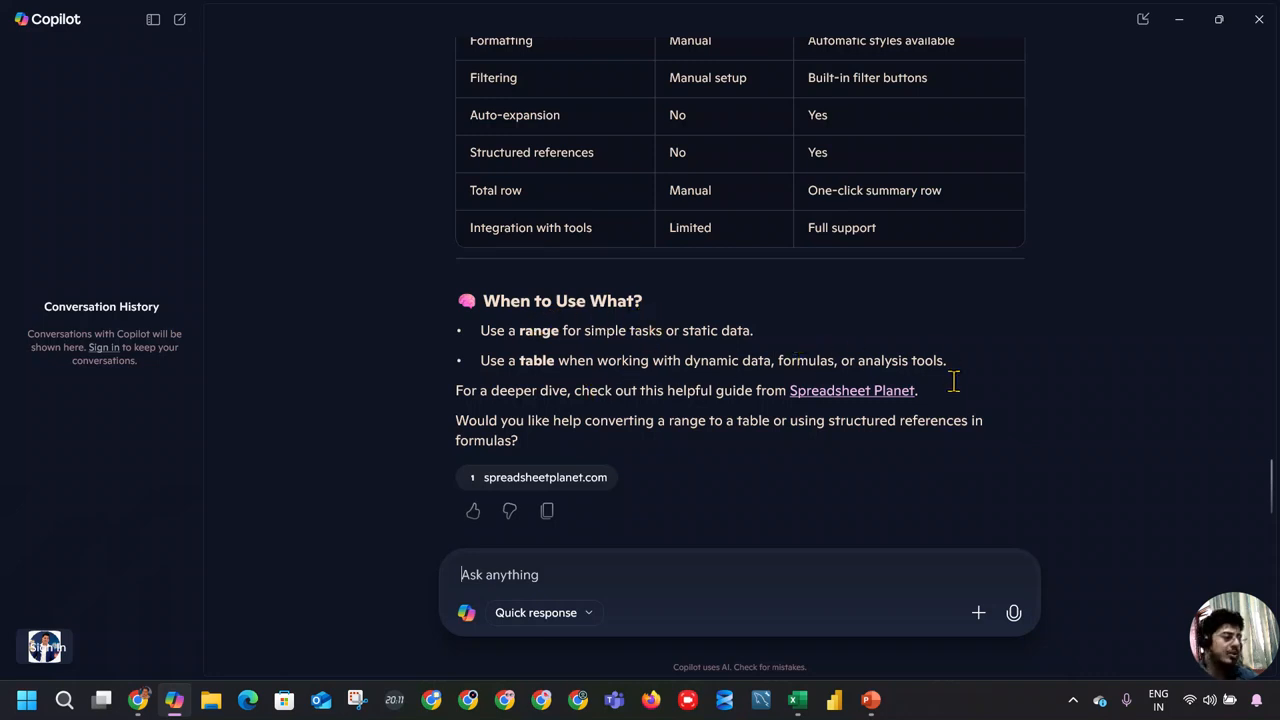
left_click(1179, 21)
left_click(870, 700)
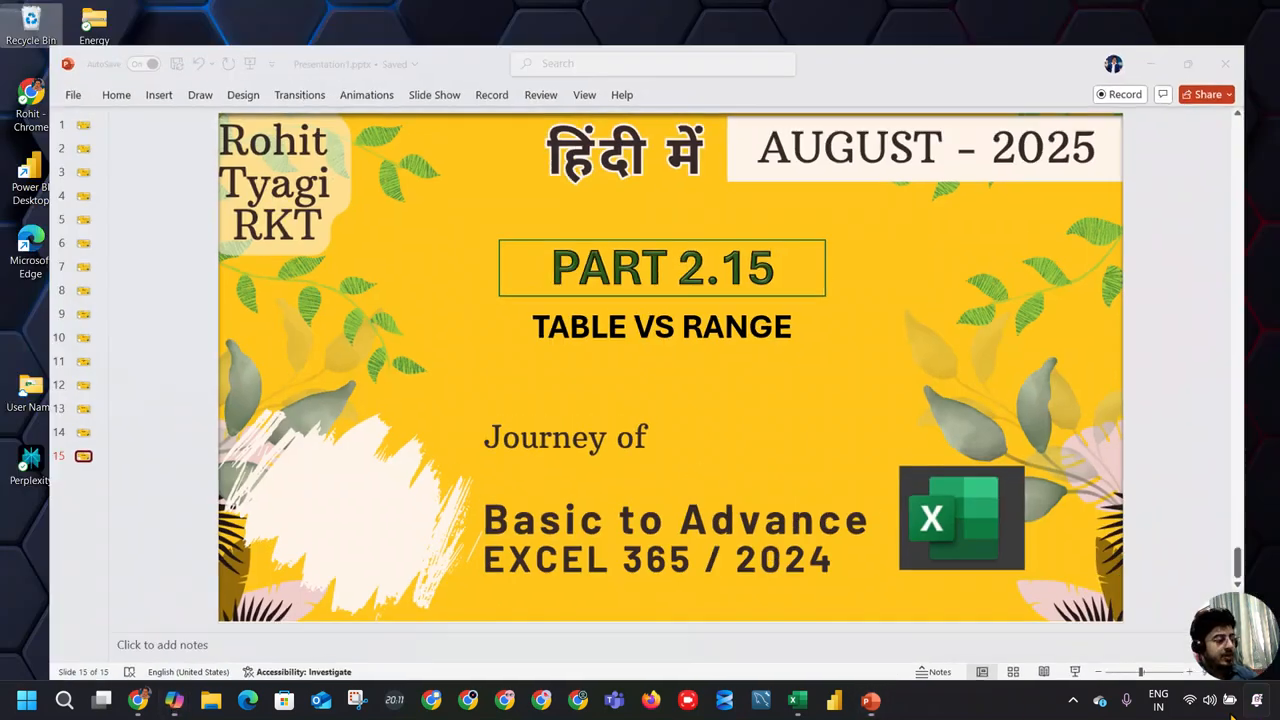
mouse_move(797, 700)
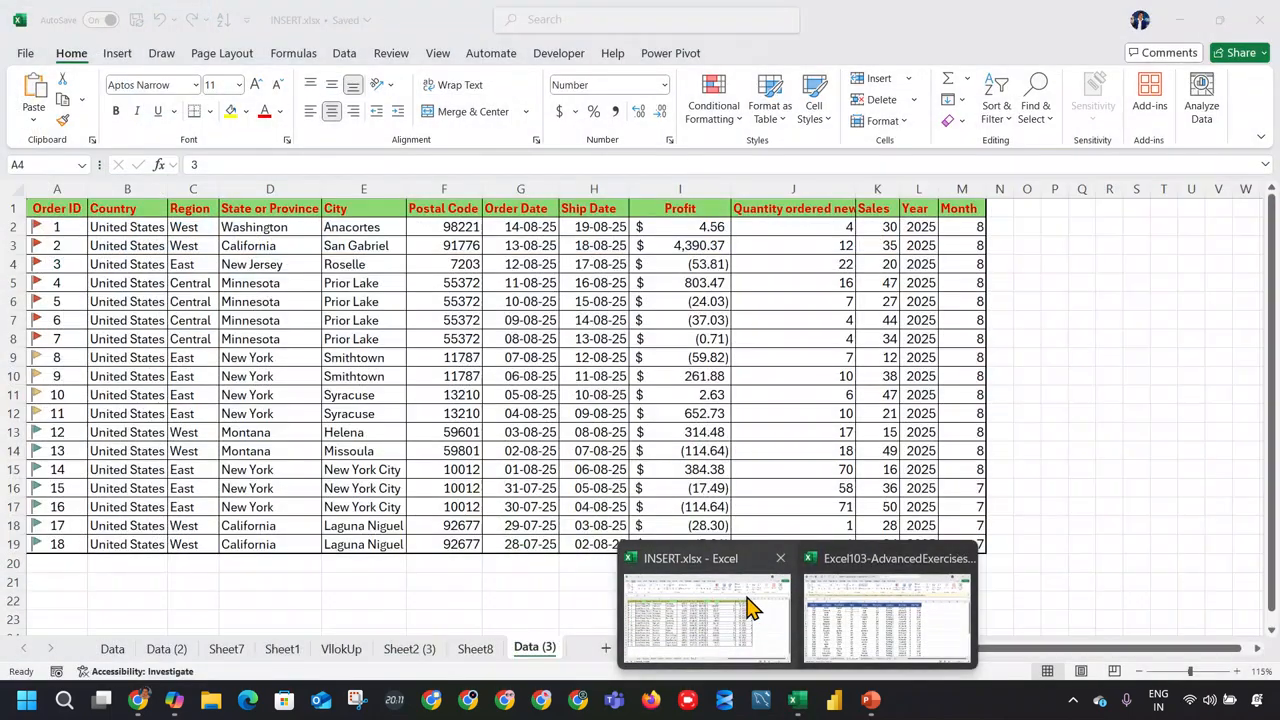
left_click(750, 608)
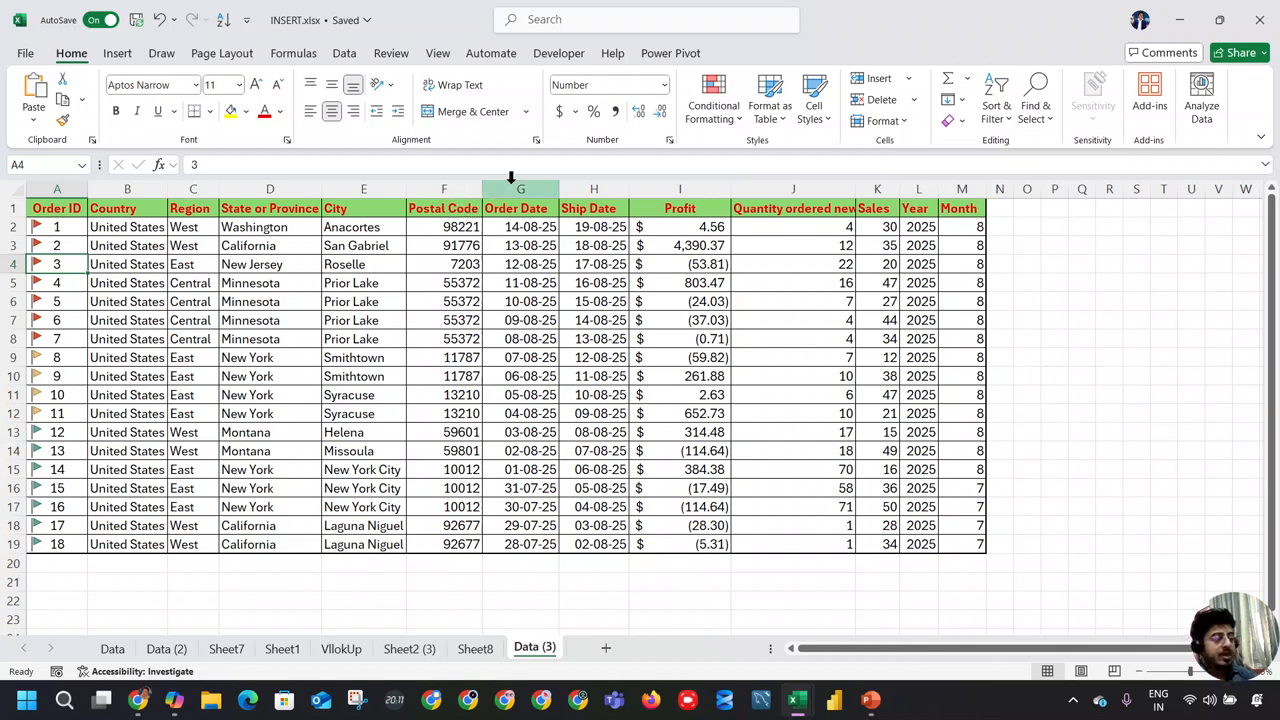
left_click_drag(186, 229, 700, 486)
left_click_drag(306, 283, 803, 486)
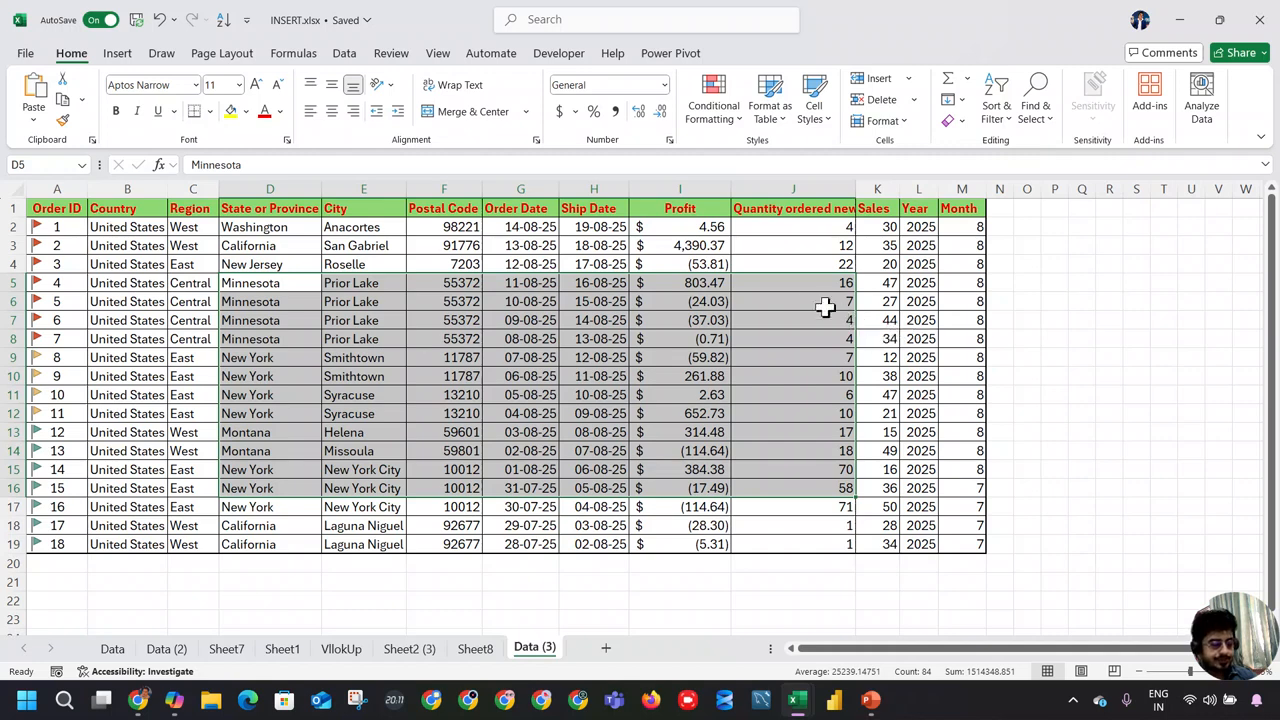
scroll(706, 298, "down", 1, "ctrl")
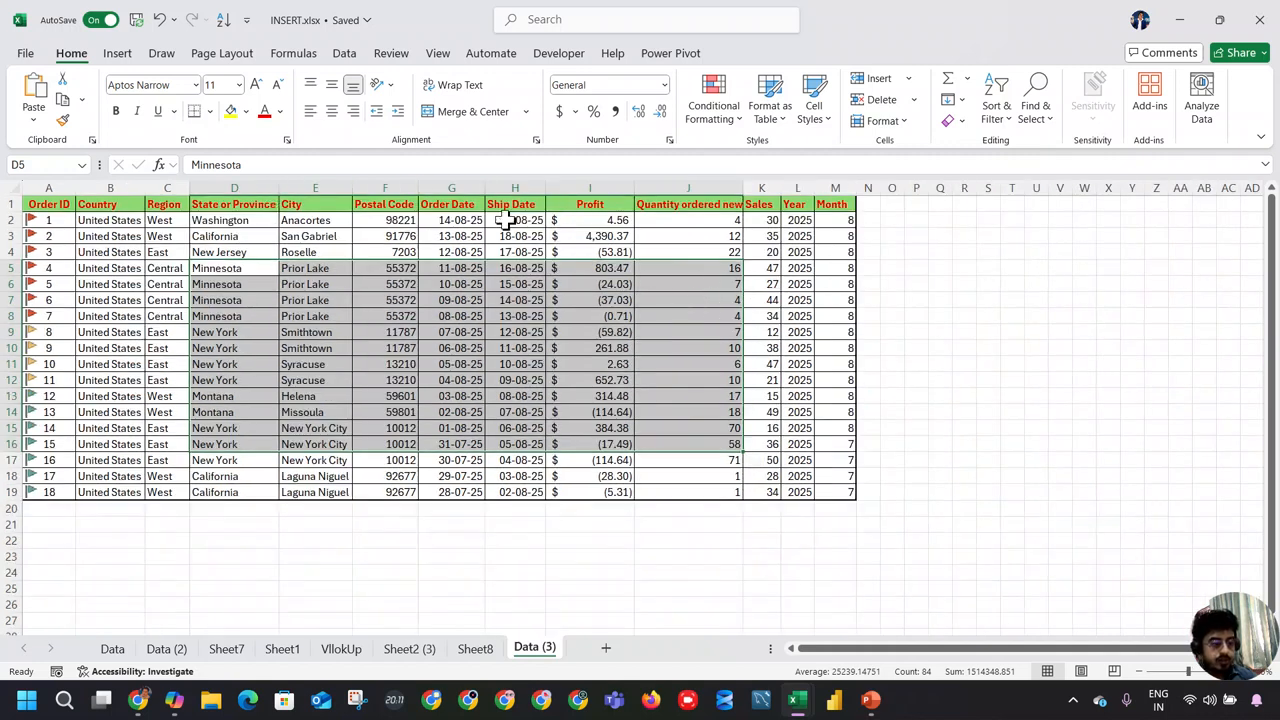
left_click(657, 60)
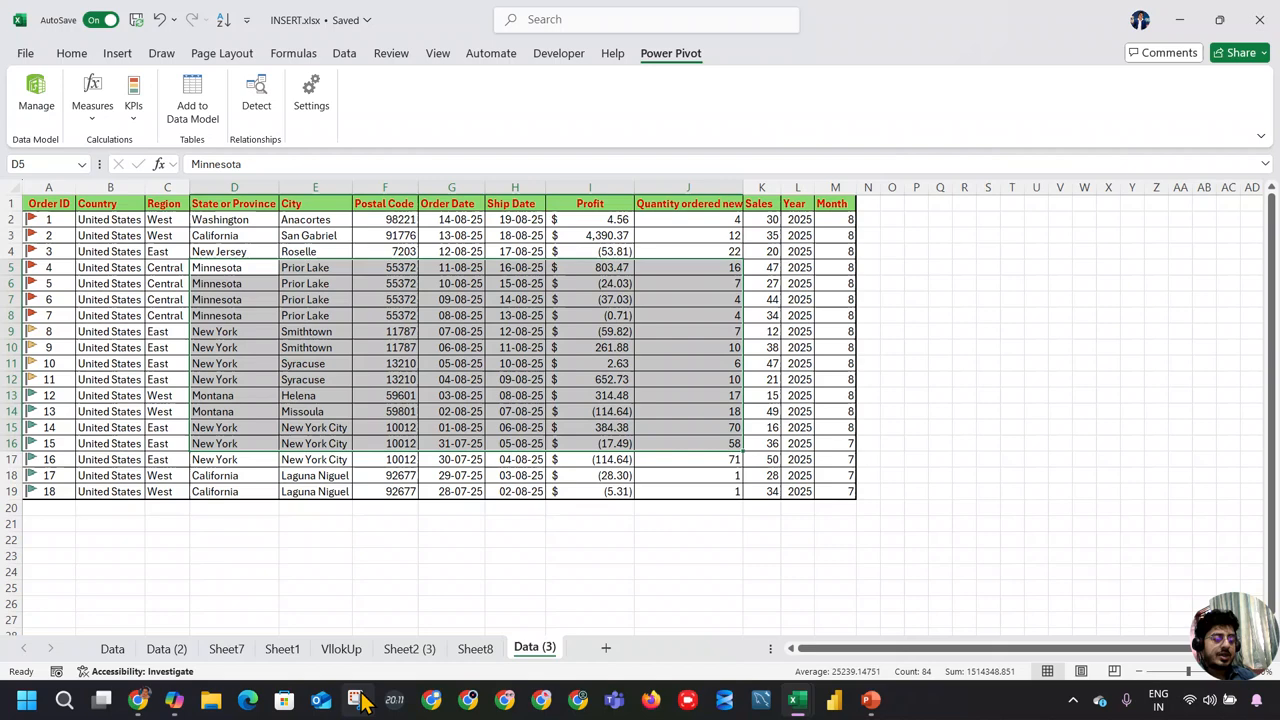
Copy the Order ID, Country and City lookup block from the VllokUp sheet to Q4 on Data (3), and widen columns Q and R.
left_click(434, 650)
left_click(477, 651)
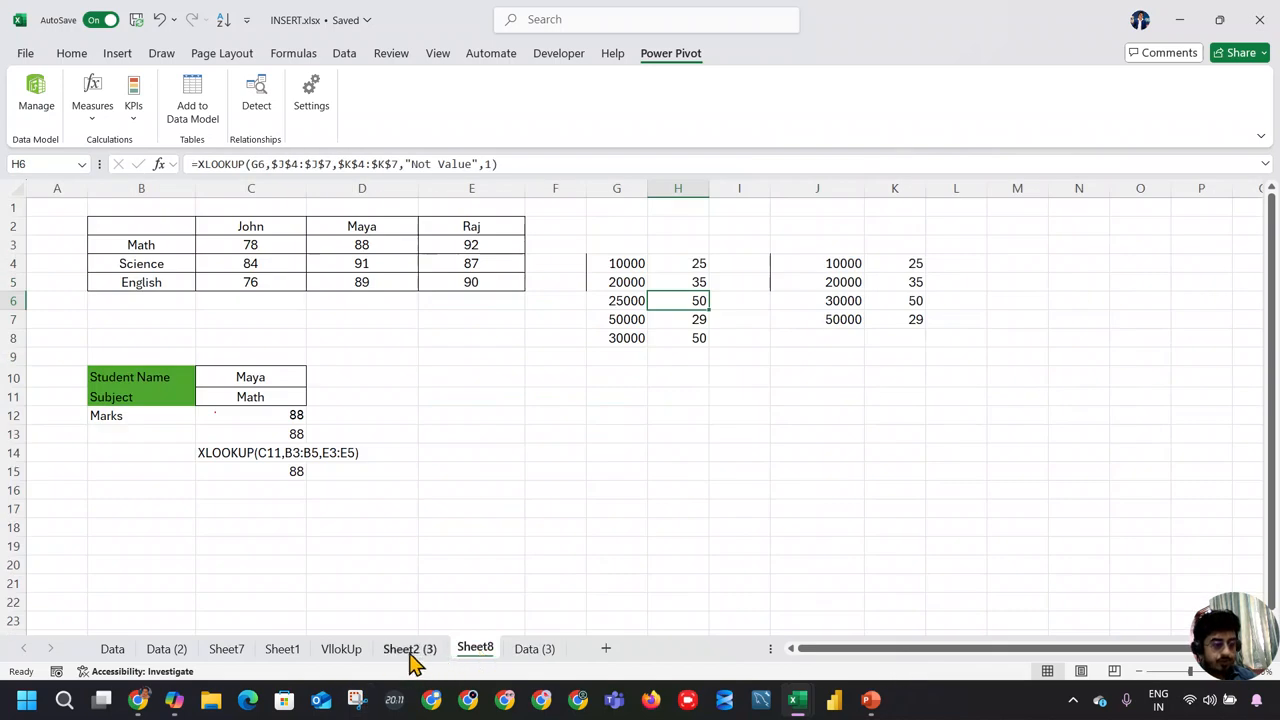
left_click(340, 649)
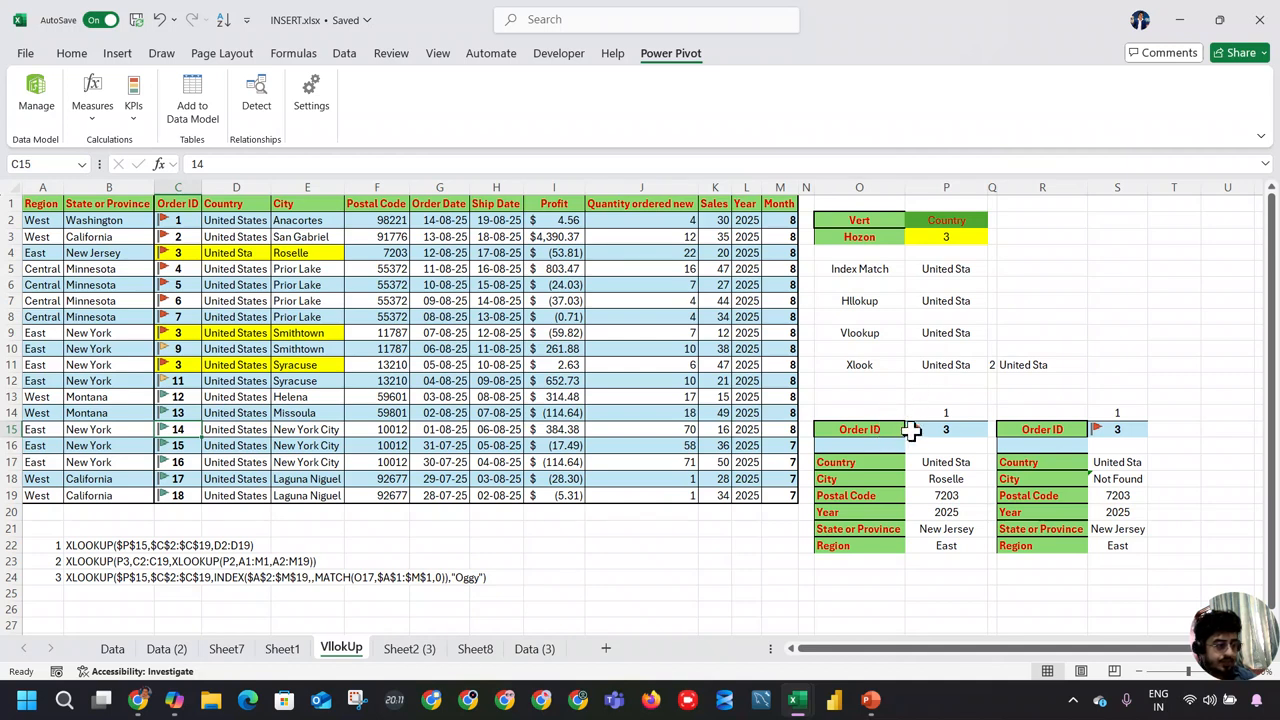
left_click_drag(883, 414, 933, 477)
key("ctrl+c")
left_click(405, 648)
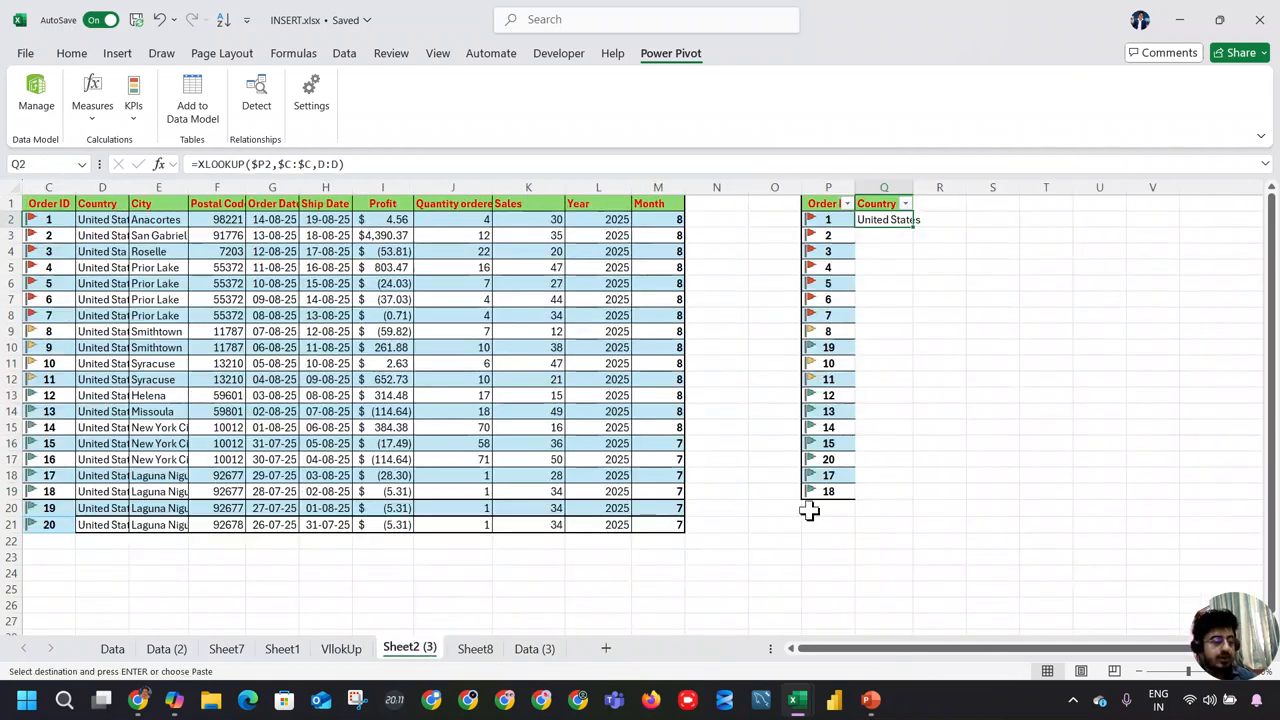
left_click(534, 648)
left_click(949, 259)
key("ctrl+v")
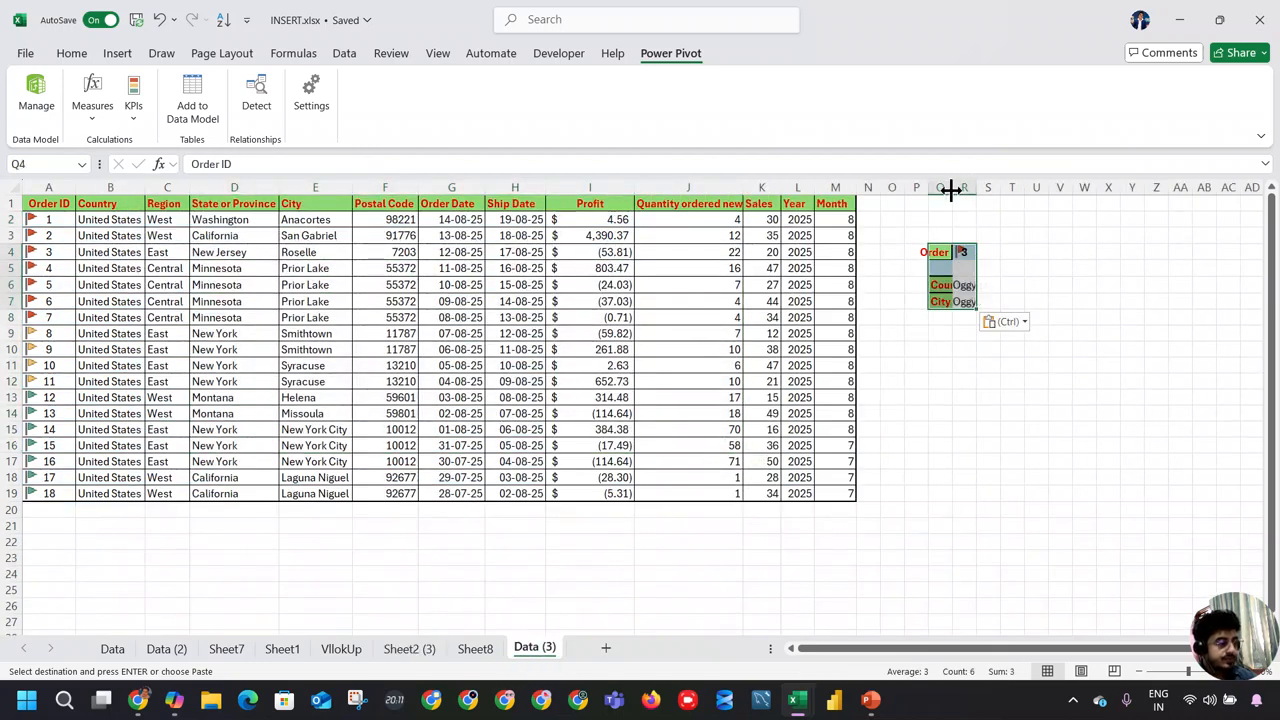
double_click(951, 188)
mouse_move(1000, 187)
left_mouse_down()
mouse_move(1086, 187)
mouse_move(993, 188)
left_mouse_up()
Enter =VLOOKUP(R4,A:C,3,0) in cell R6 to look up the third column for the order ID.
left_click(1097, 285)
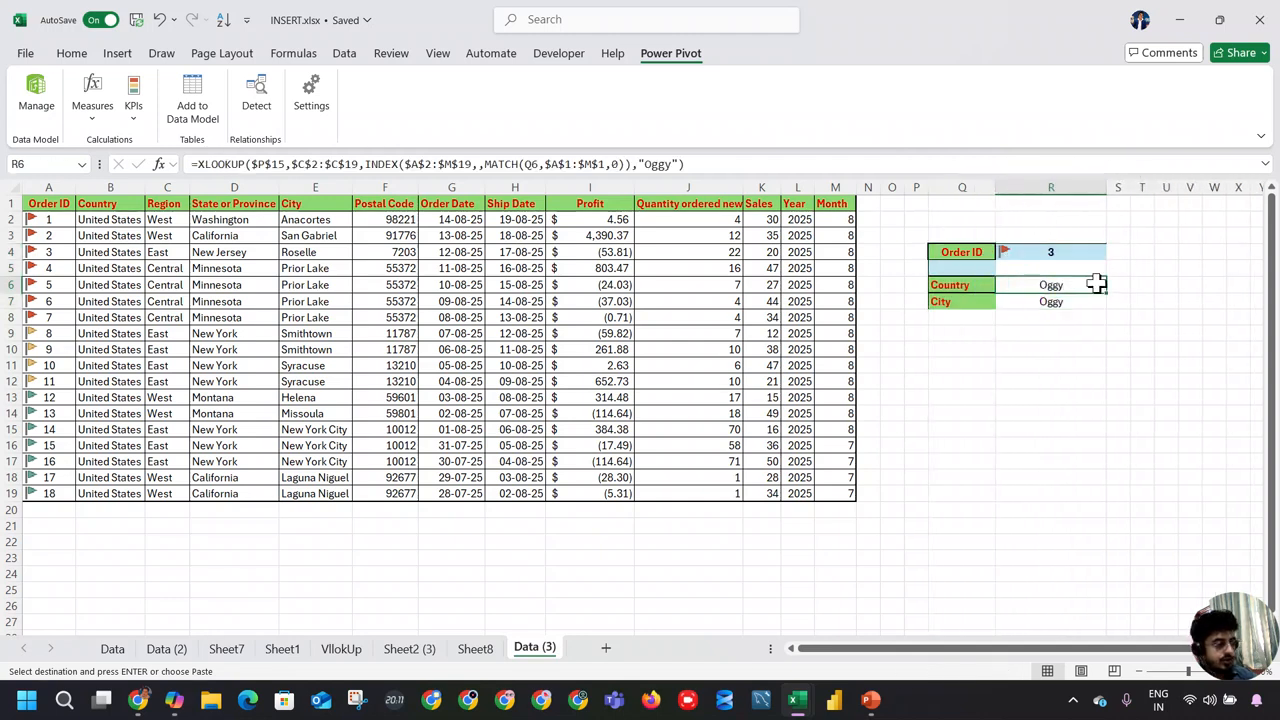
type("=vlookup(")
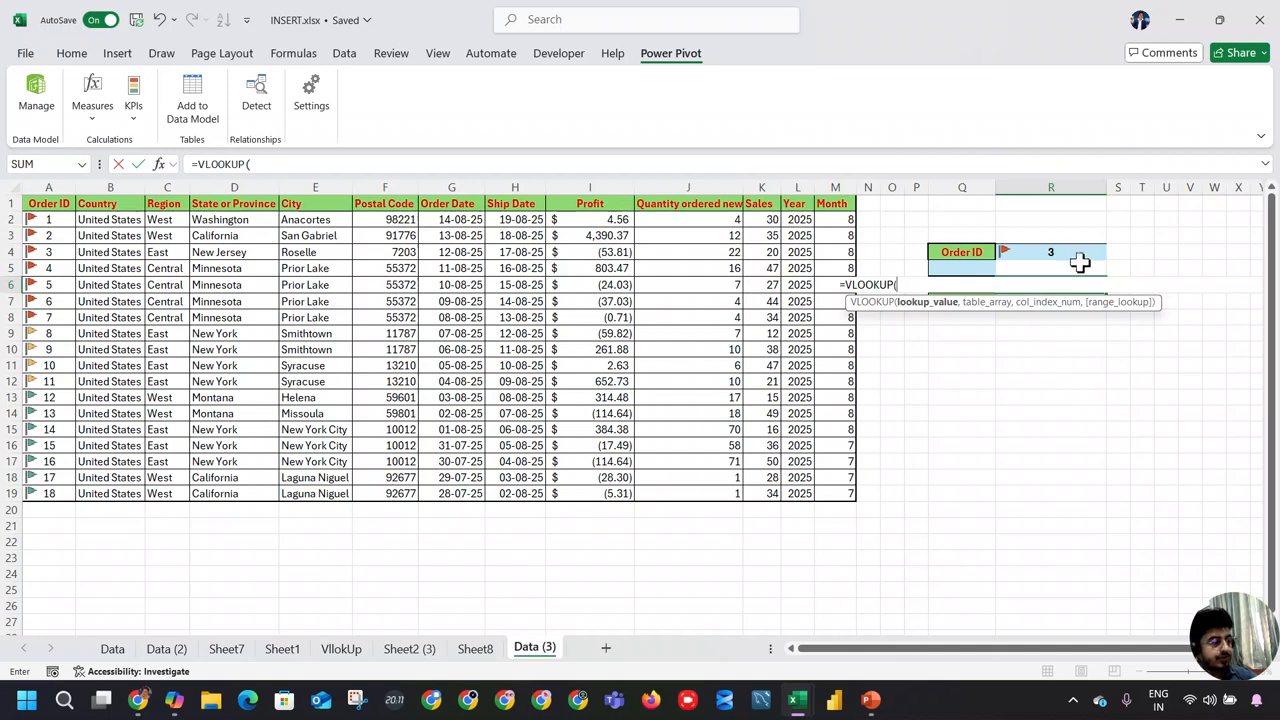
left_click(1078, 254)
type(",")
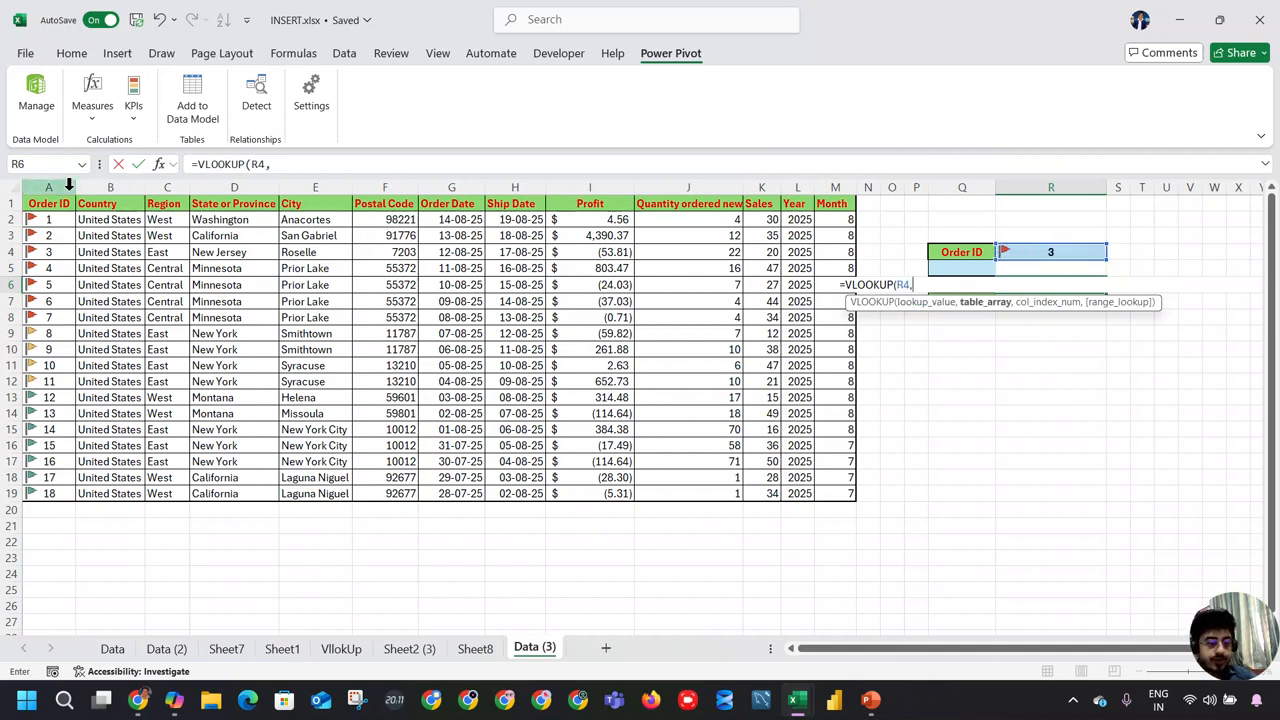
left_click_drag(48, 187, 183, 187)
type(",3,")
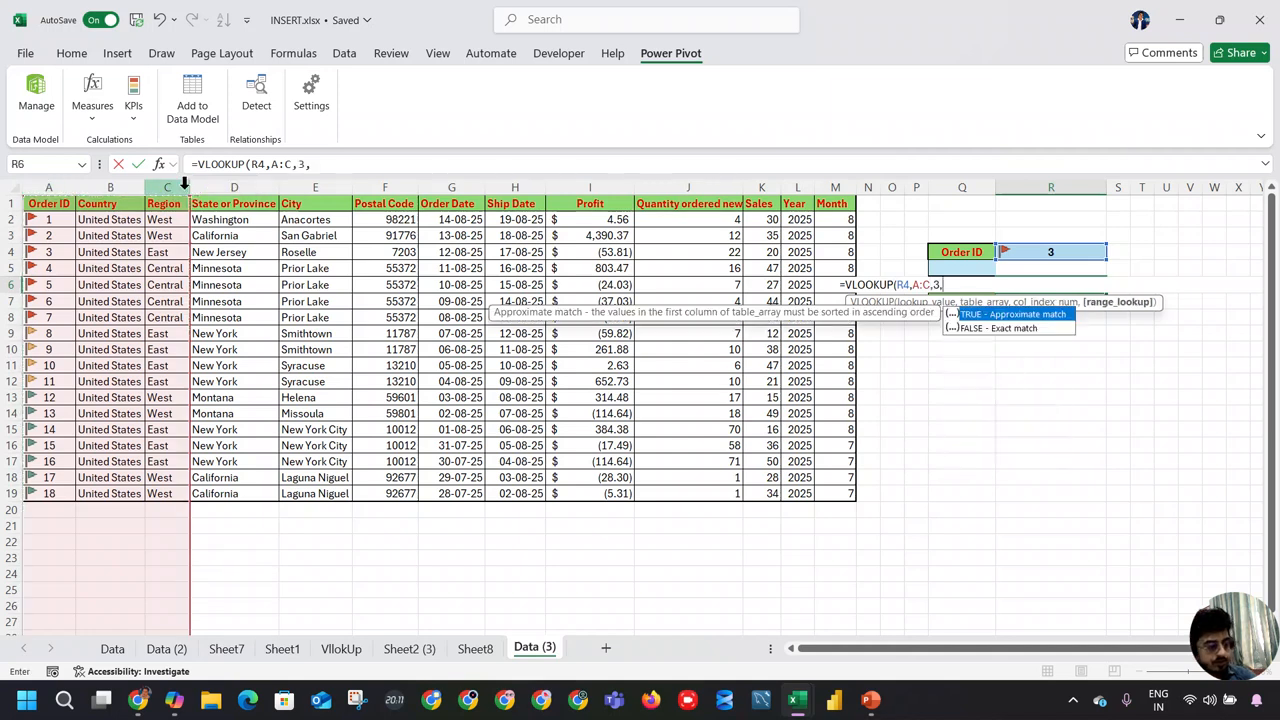
type("0")
key("Return")
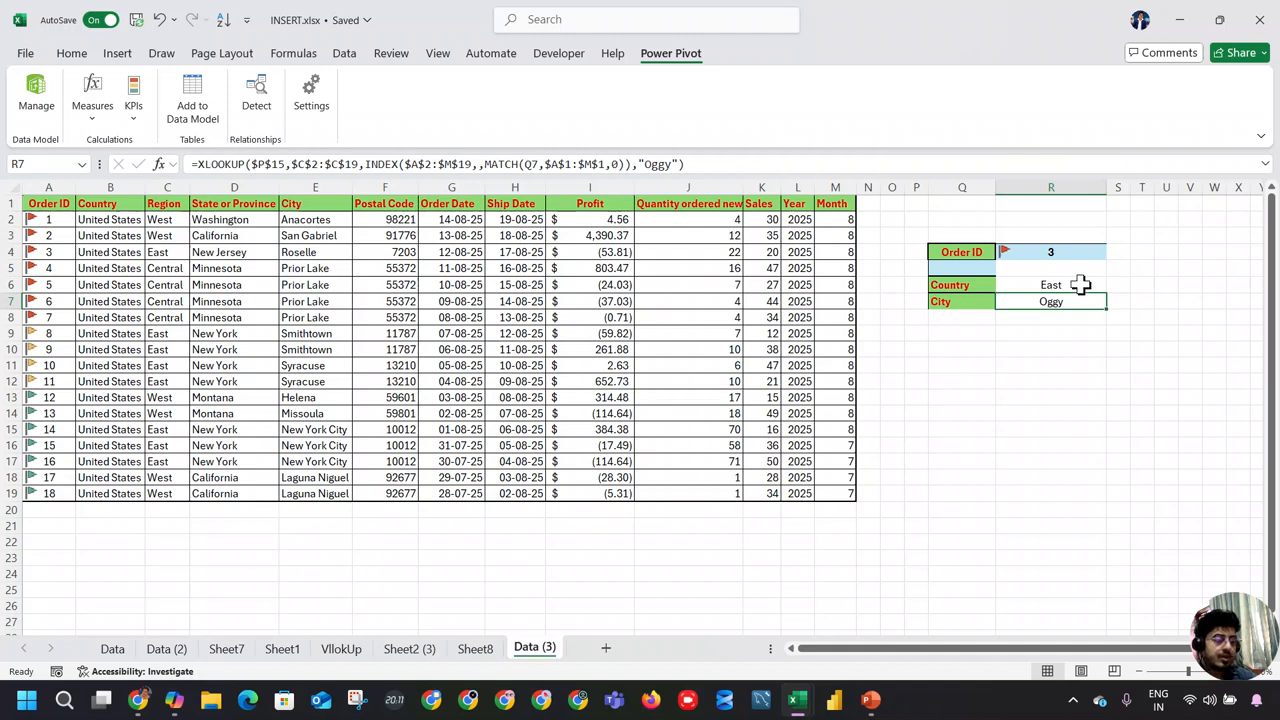
Clear the City result in R7 and change the table array of the VLOOKUP in R6 to A1:C19.
left_click(1080, 285)
left_click(1083, 304)
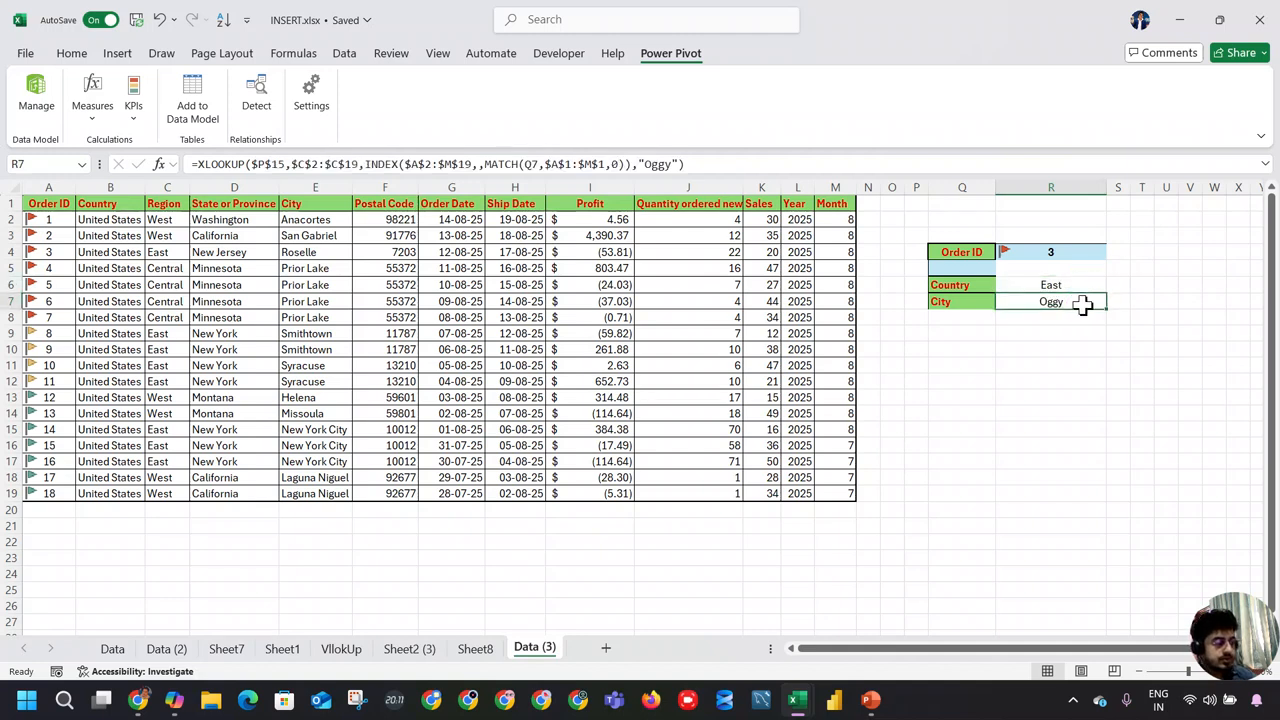
key("Delete")
key("Up")
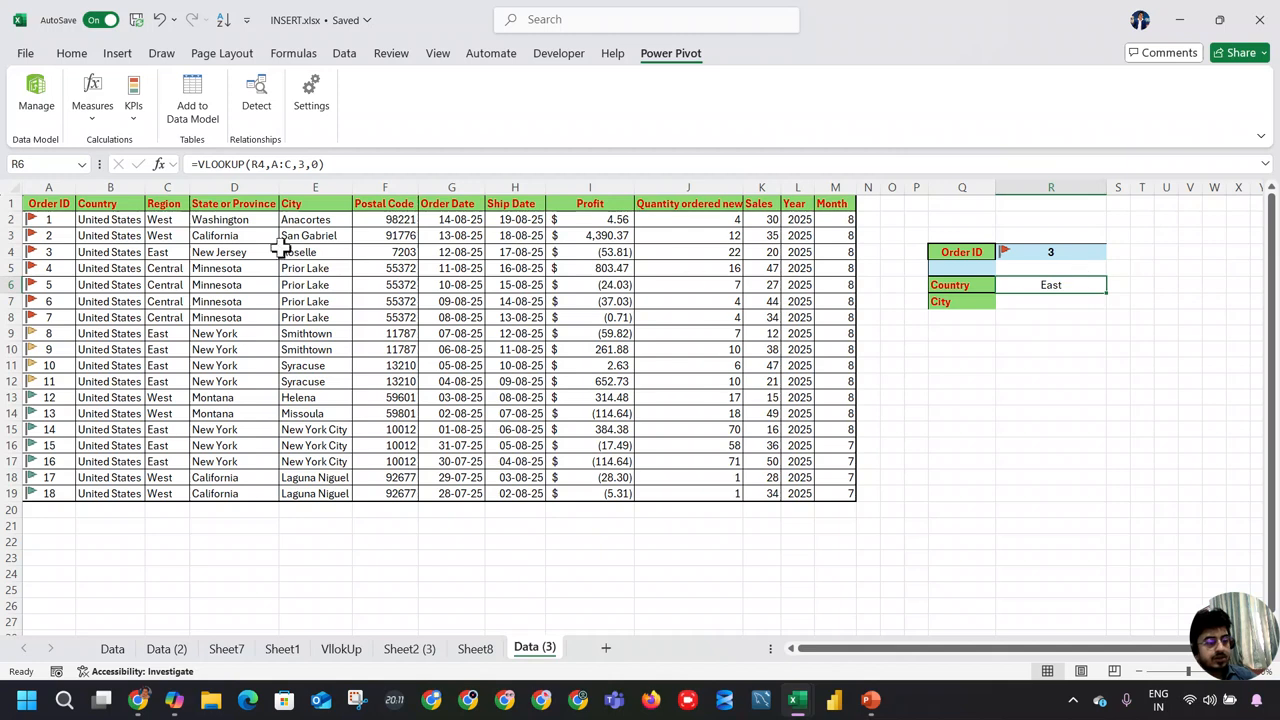
left_click_drag(271, 164, 293, 164)
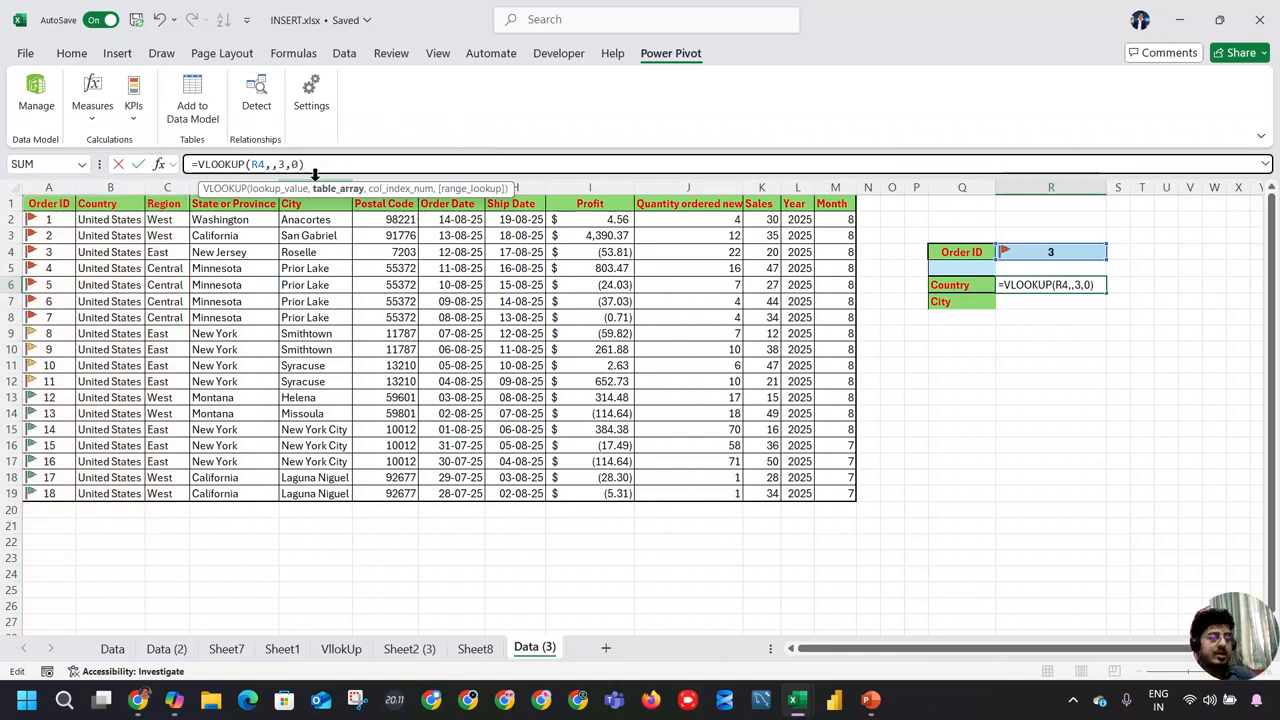
left_click_drag(48, 203, 171, 490)
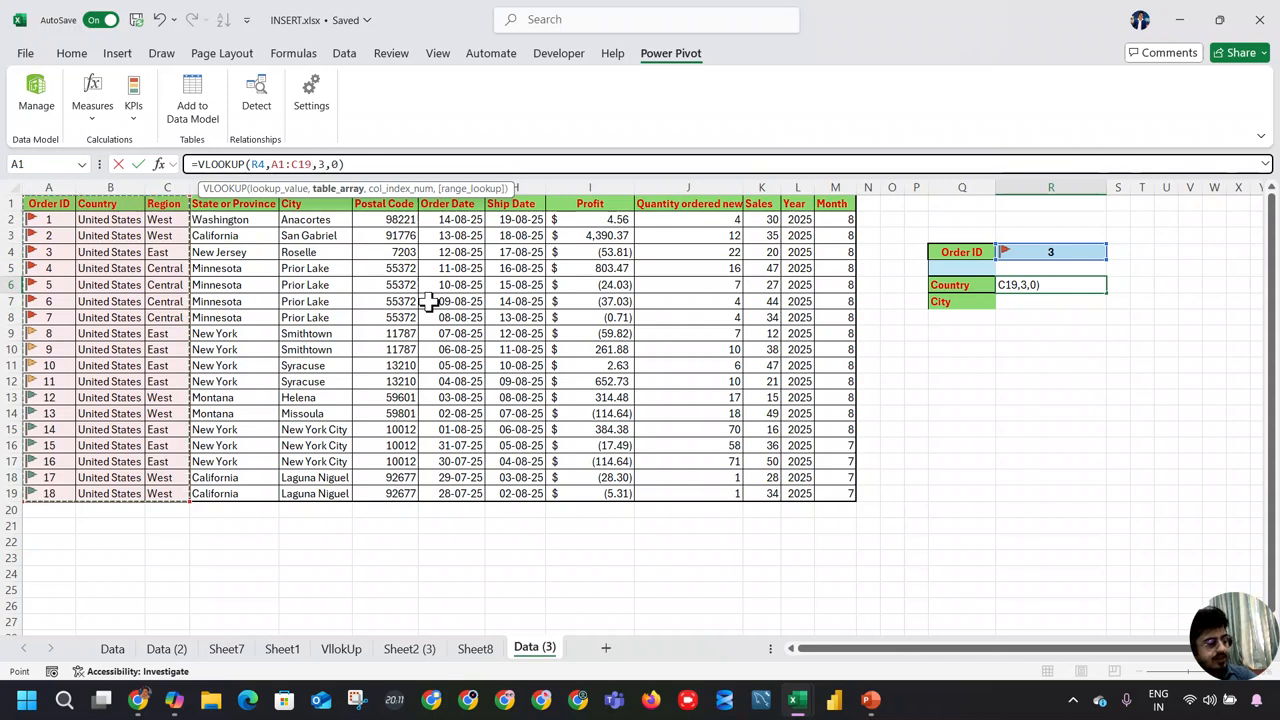
key("Return")
Fill the VLOOKUP formula from R6 down to R7 and compare the references in both cells.
left_click(1083, 285)
left_click_drag(1105, 291, 1106, 308)
left_click(1086, 300)
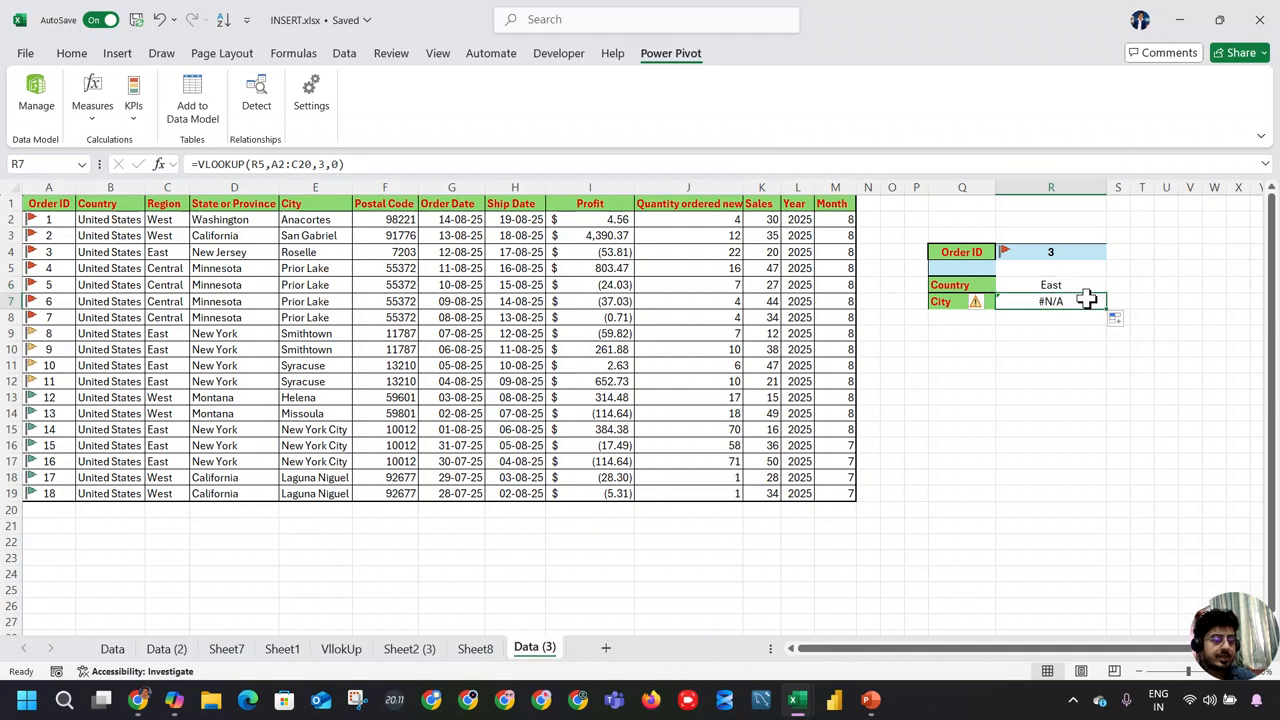
left_click(1068, 287)
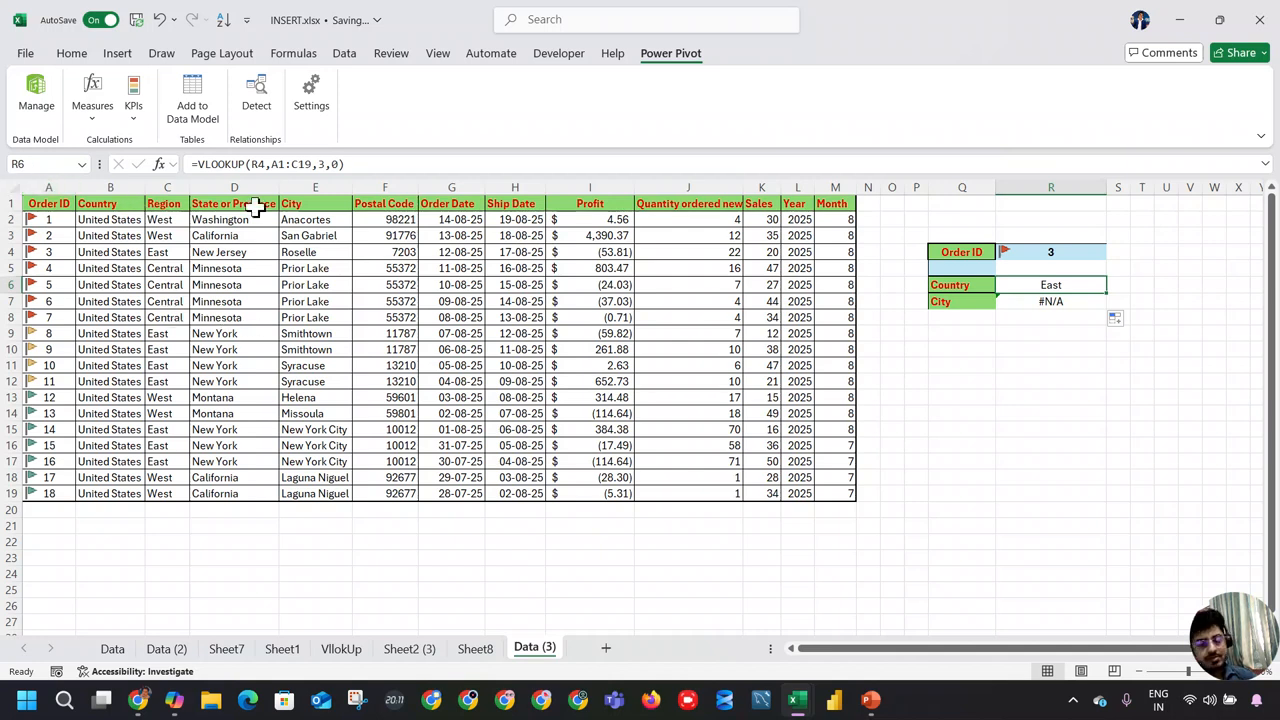
left_click(288, 283)
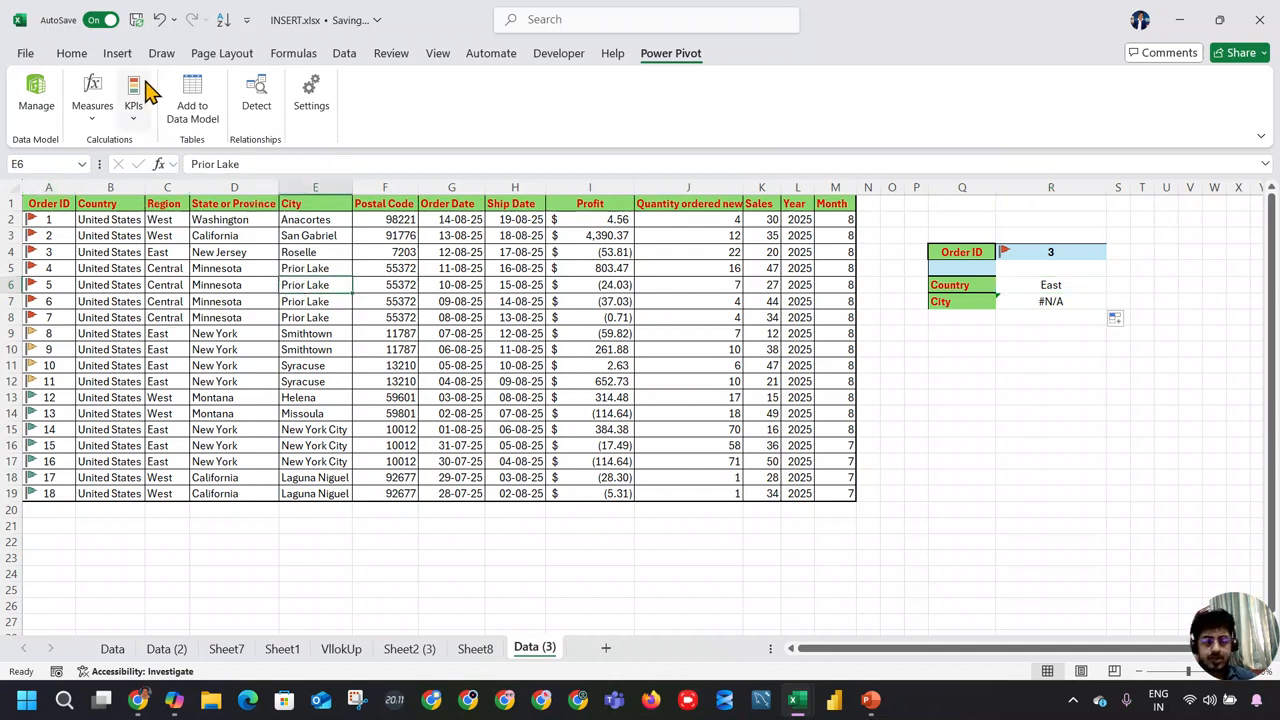
left_click(120, 54)
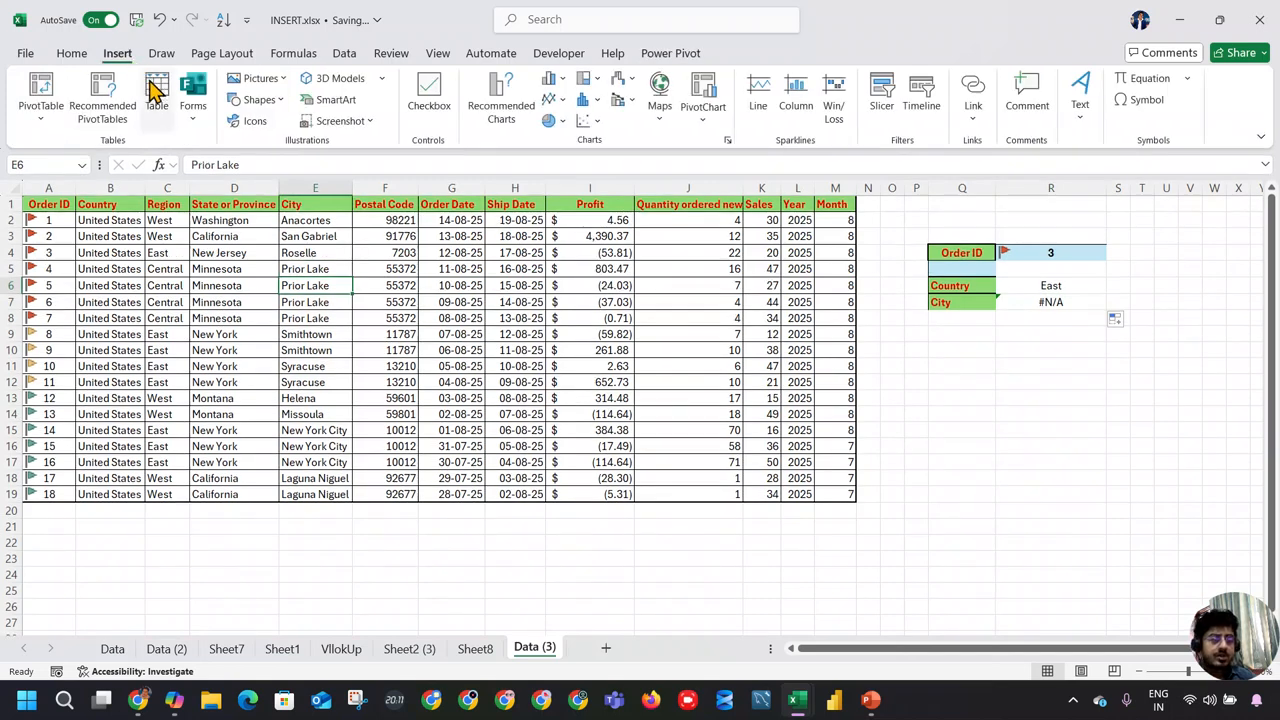
left_click(80, 56)
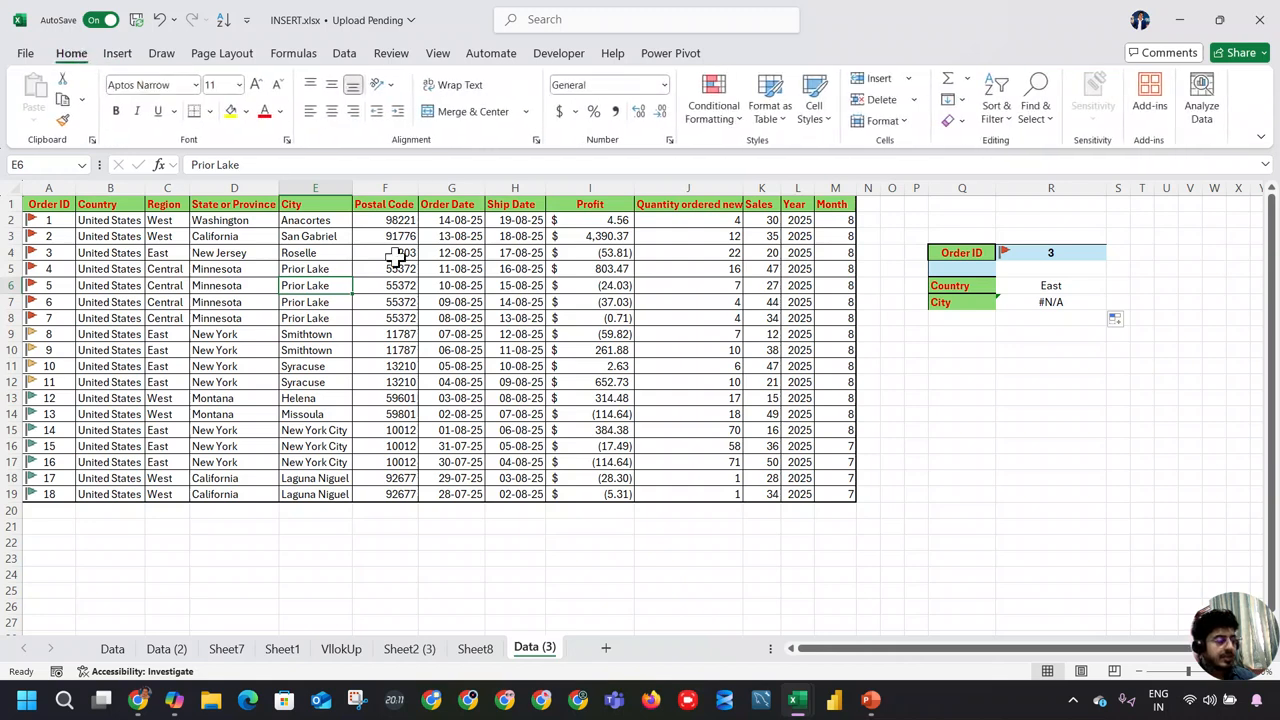
left_click(397, 252)
Apply the 20% - Accent2 cell style to the whole data range A1:M19.
left_click_drag(55, 204, 820, 486)
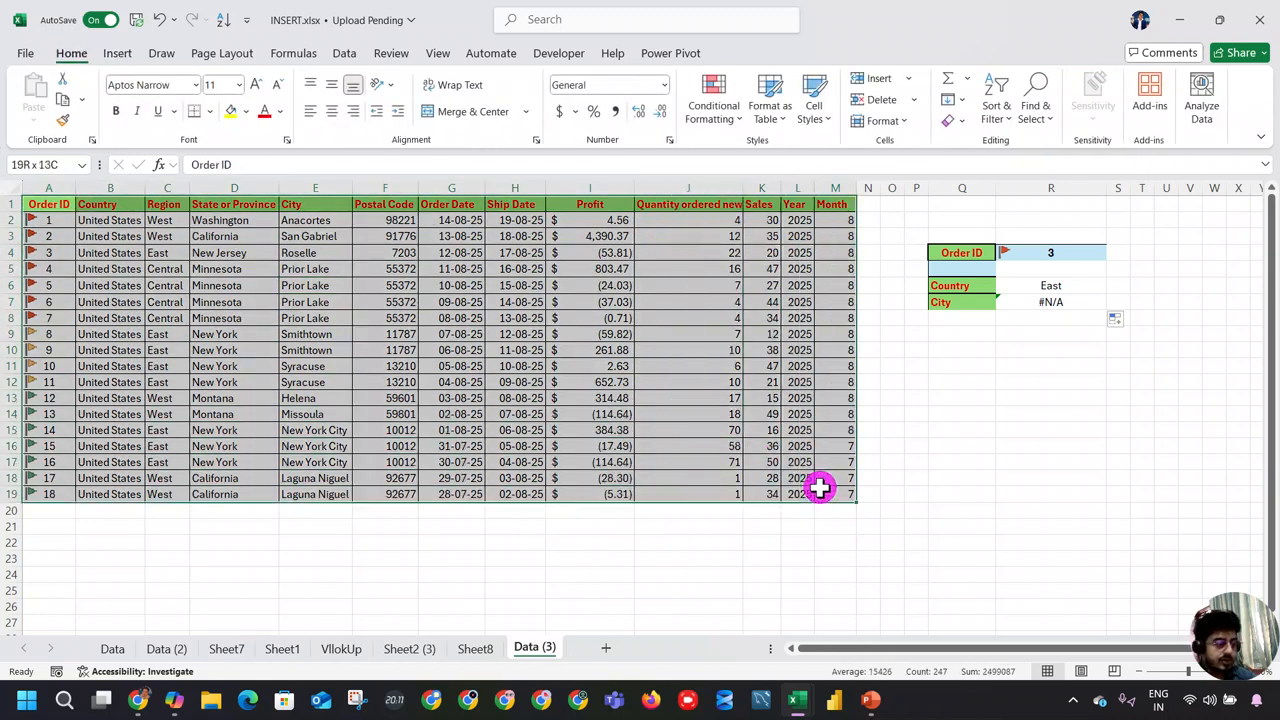
left_click(903, 124)
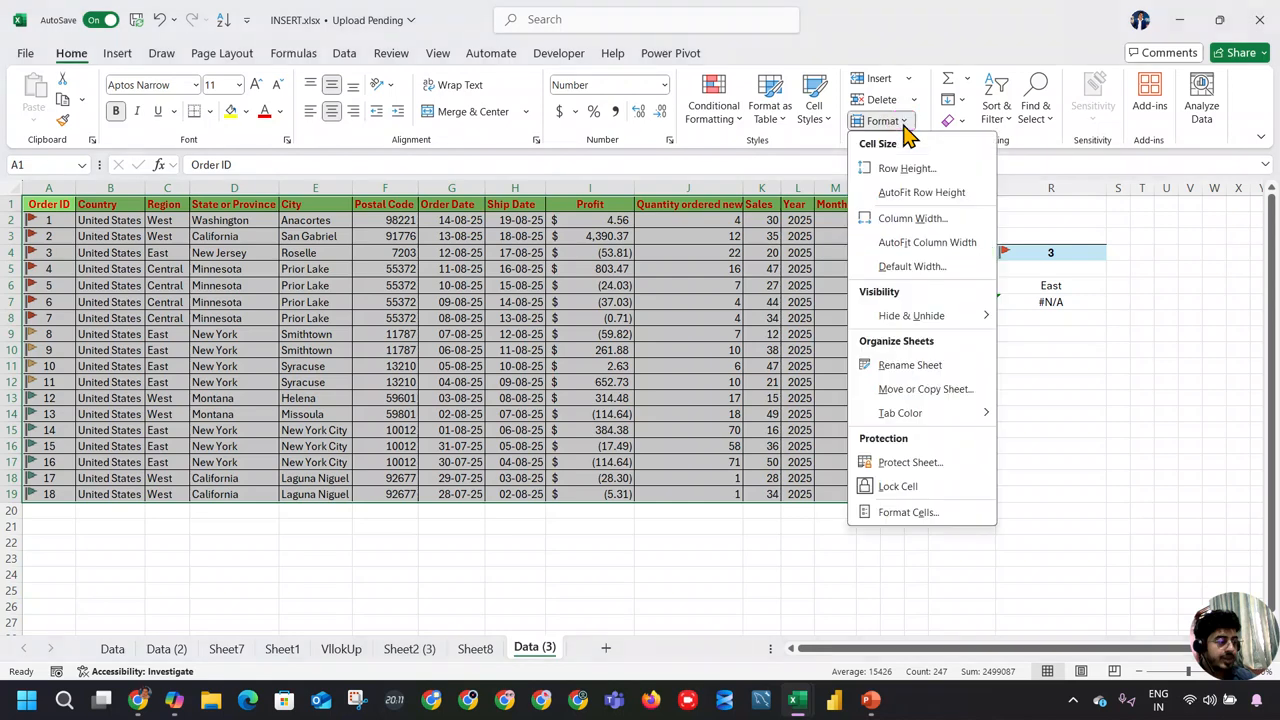
left_click(903, 122)
left_click(816, 112)
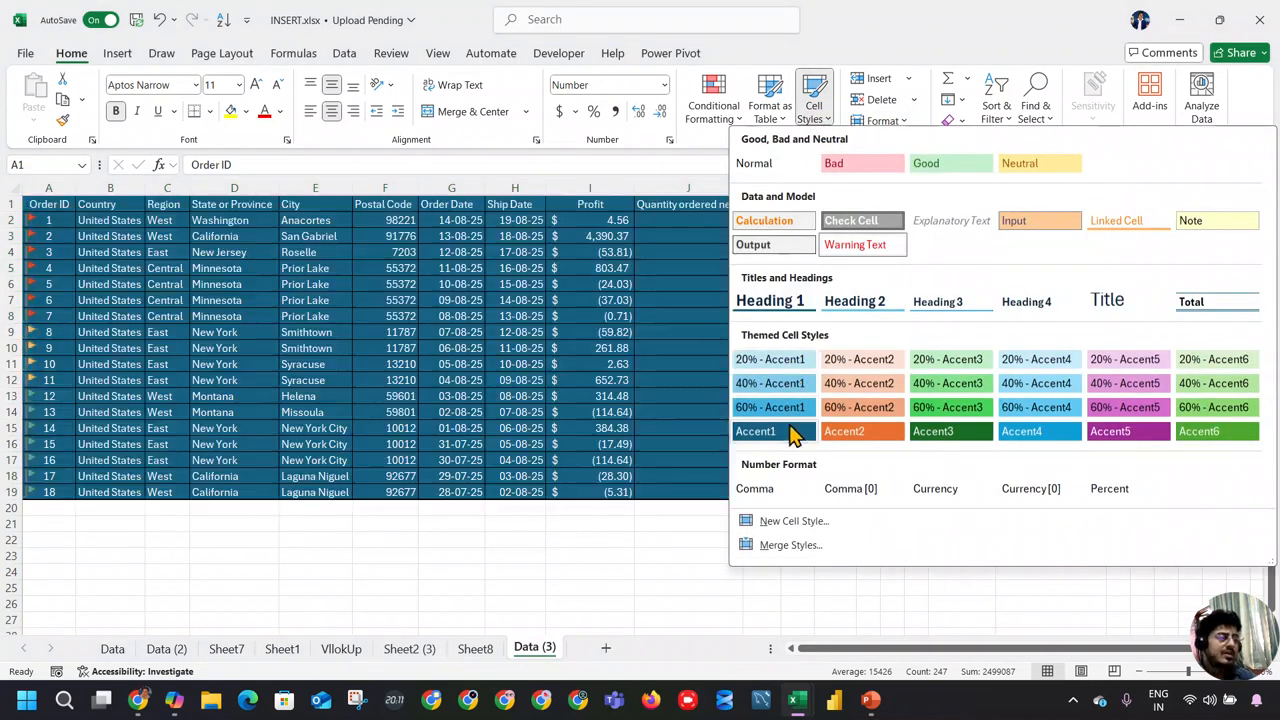
left_click(852, 362)
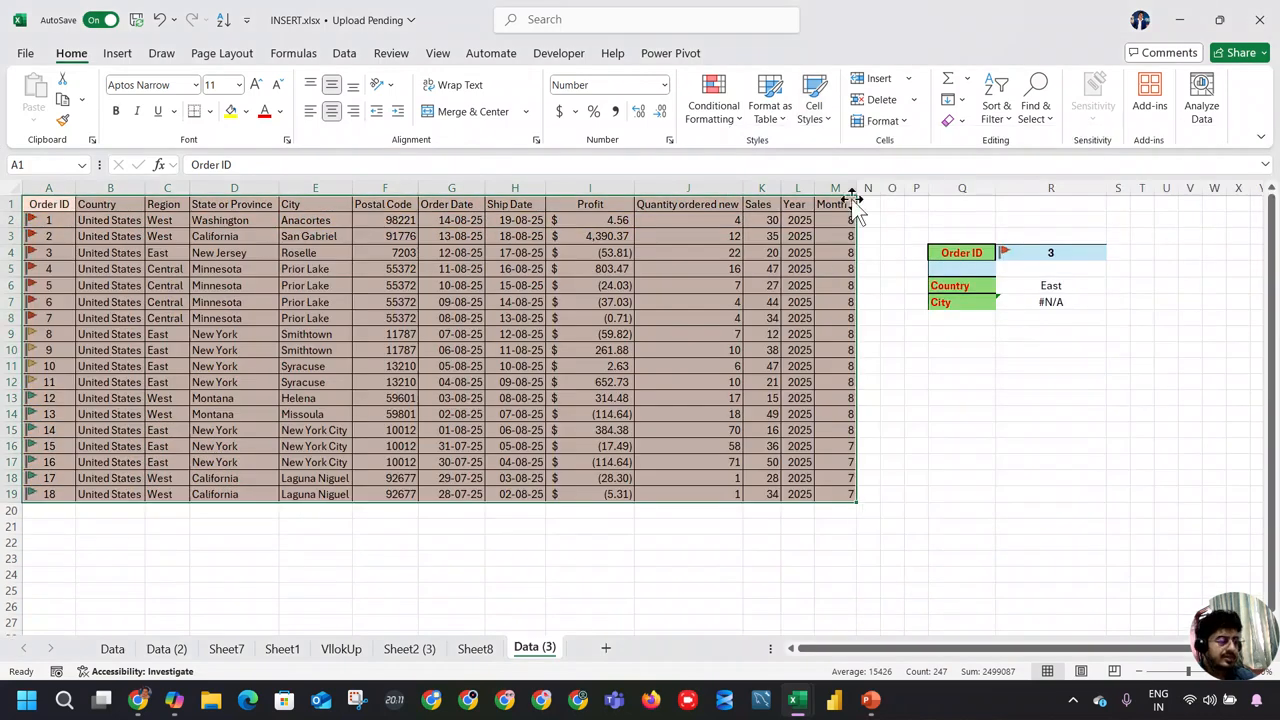
Undo the last cell style applied to A1:M19 and browse the available cell styles.
key("ctrl+z")
left_click(874, 120)
left_click(829, 113)
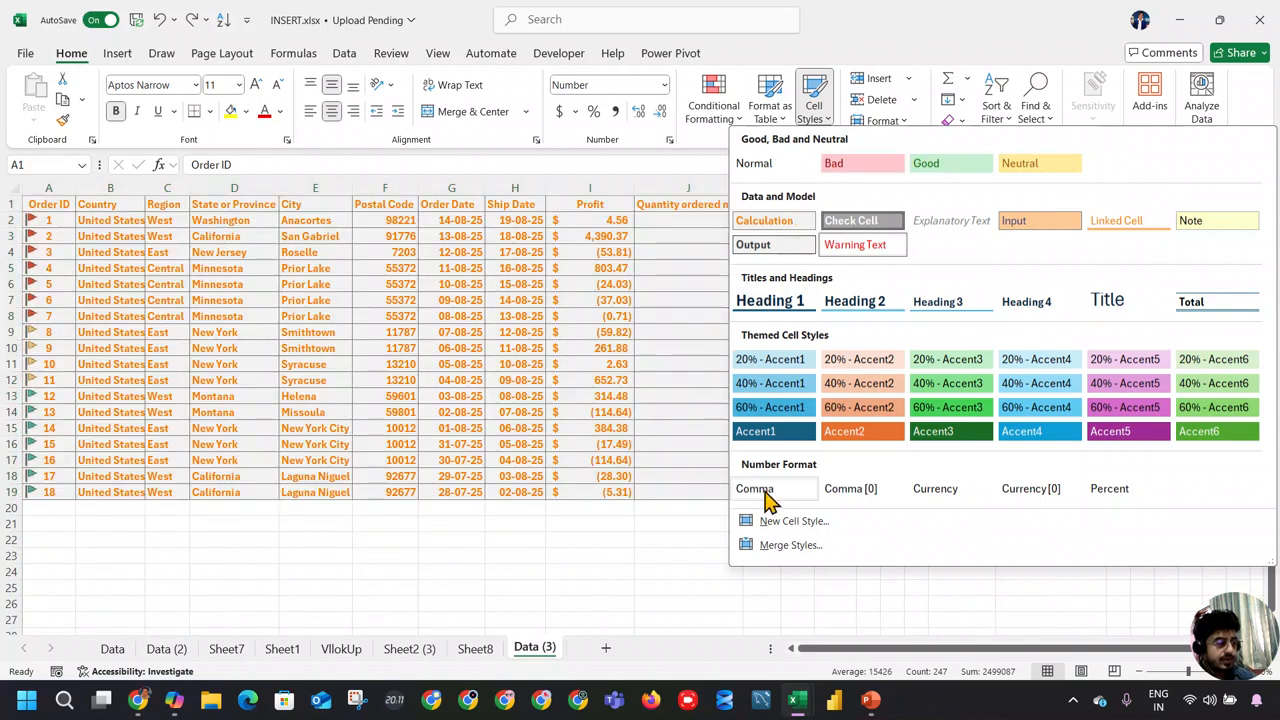
left_click(772, 118)
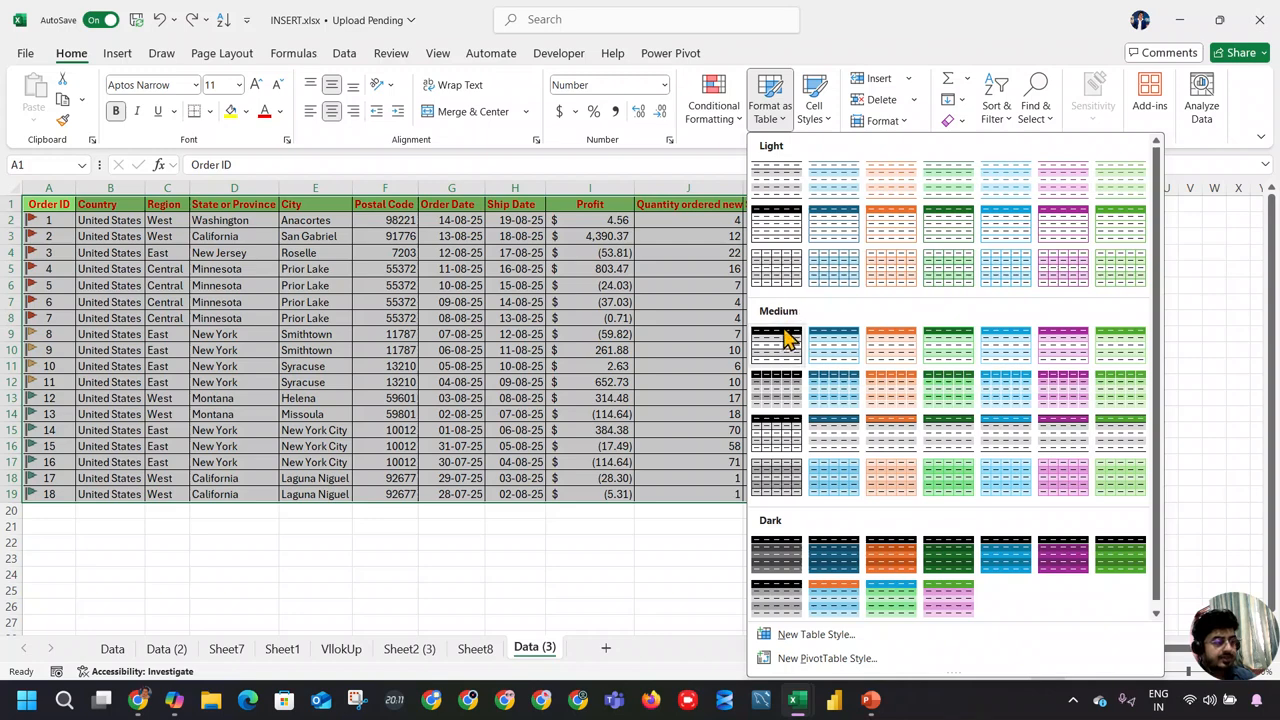
left_click(815, 112)
left_click(788, 125)
left_click(777, 344)
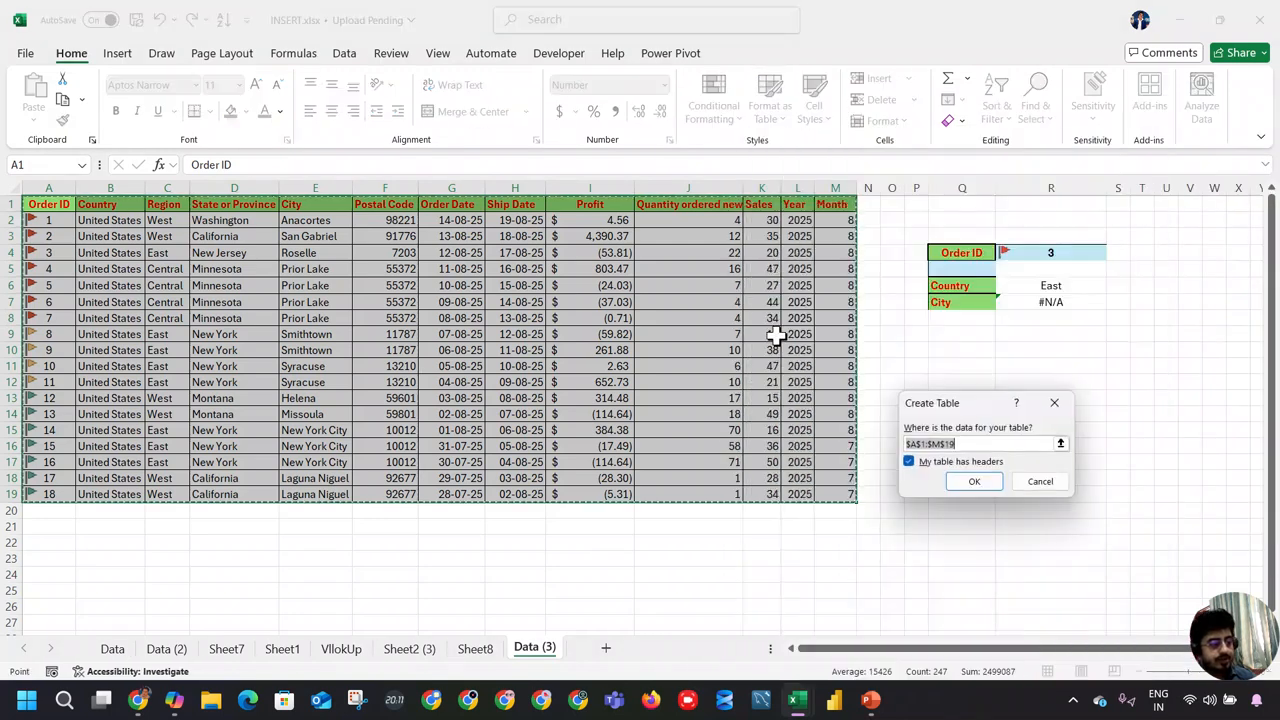
left_click(1040, 482)
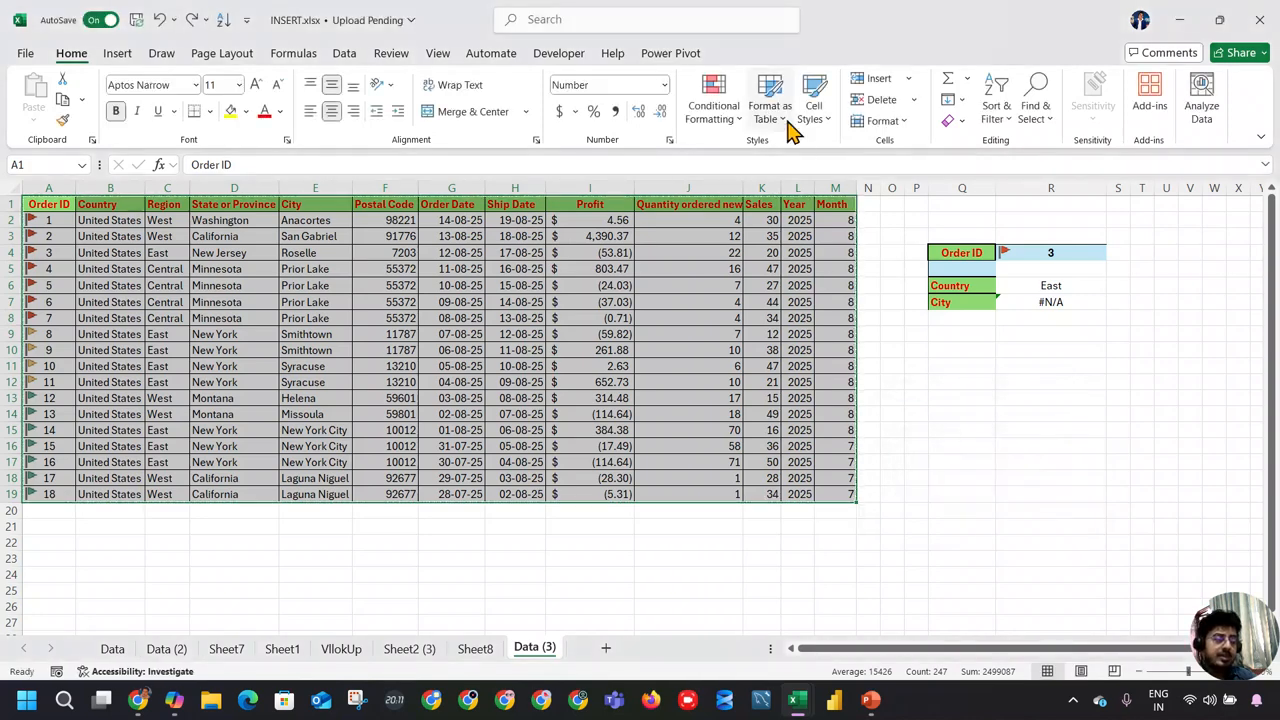
left_click(134, 53)
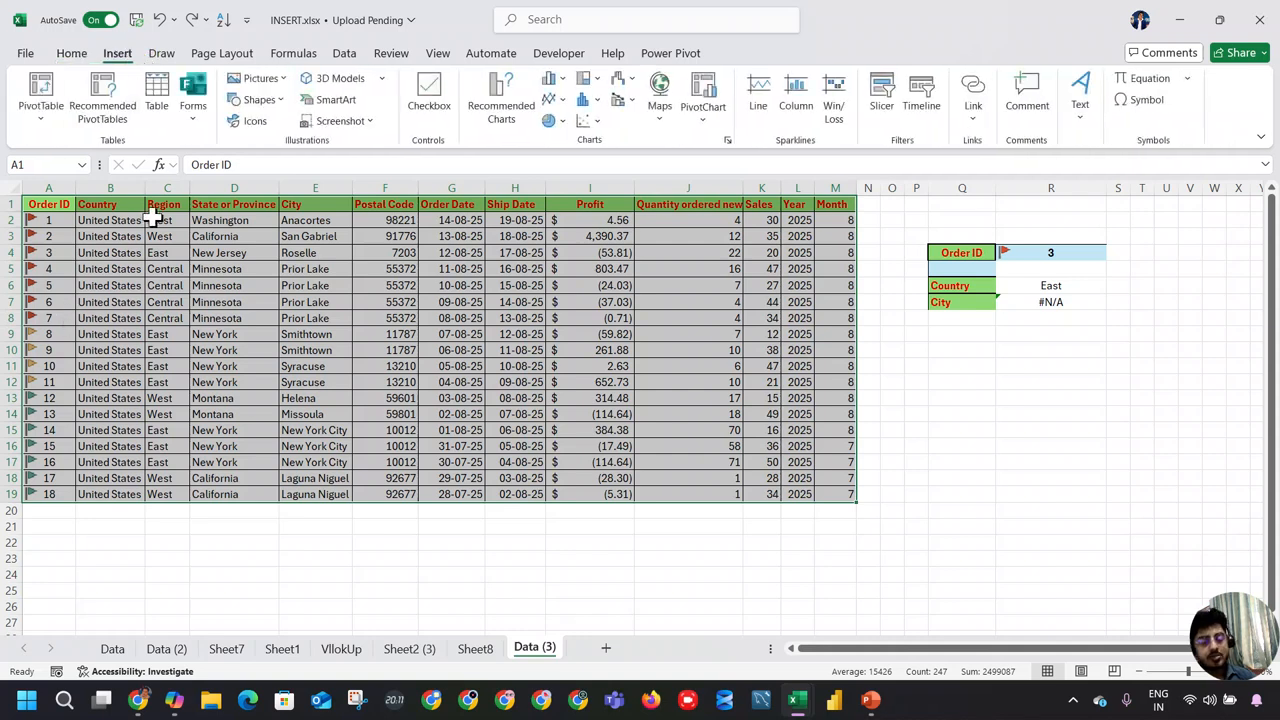
left_click(157, 100)
left_click(1040, 483)
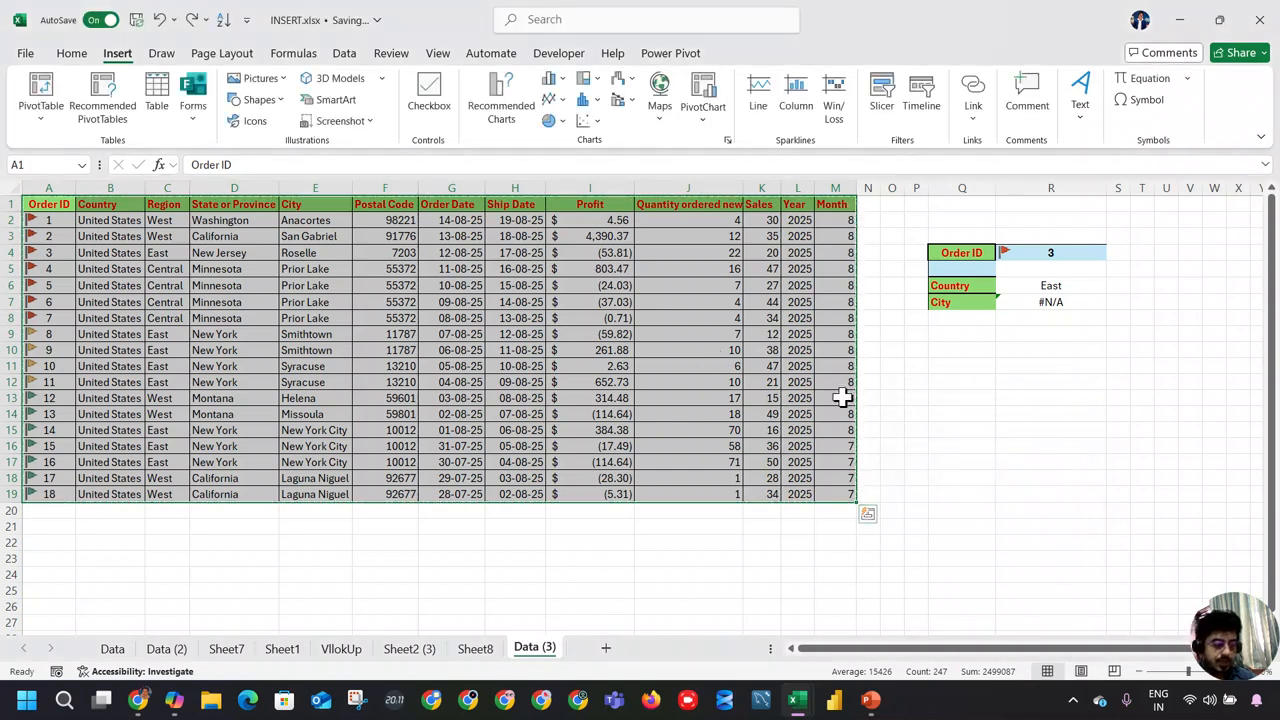
Convert the data range A1:M19 into a table, keeping the first row as headers.
key("ctrl+t")
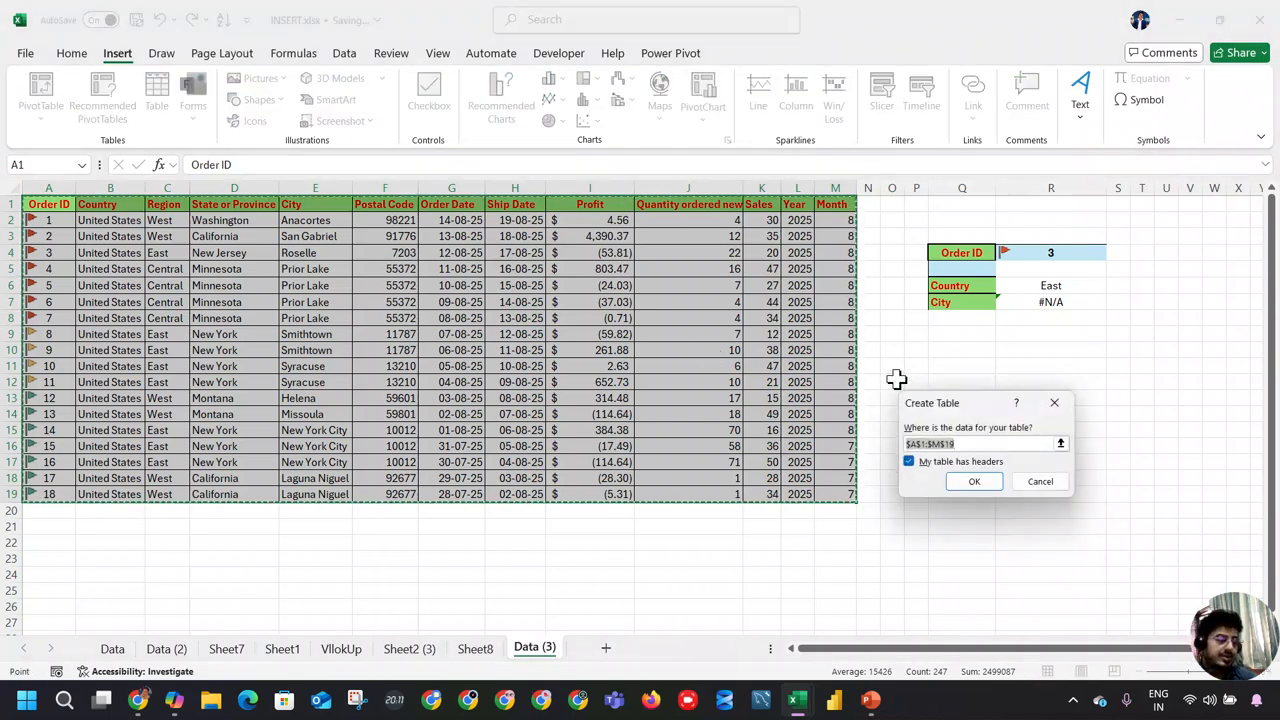
left_click(980, 482)
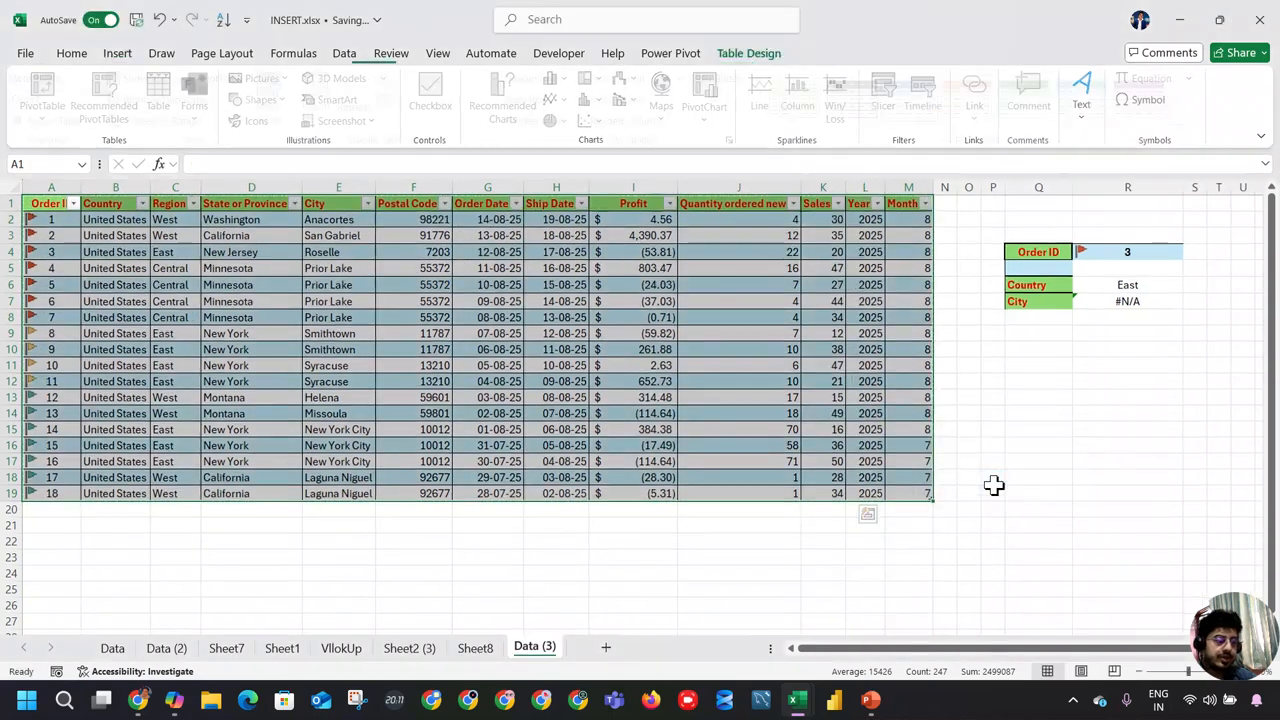
Toggle the table's header filter buttons off and back on twice.
left_click(557, 206)
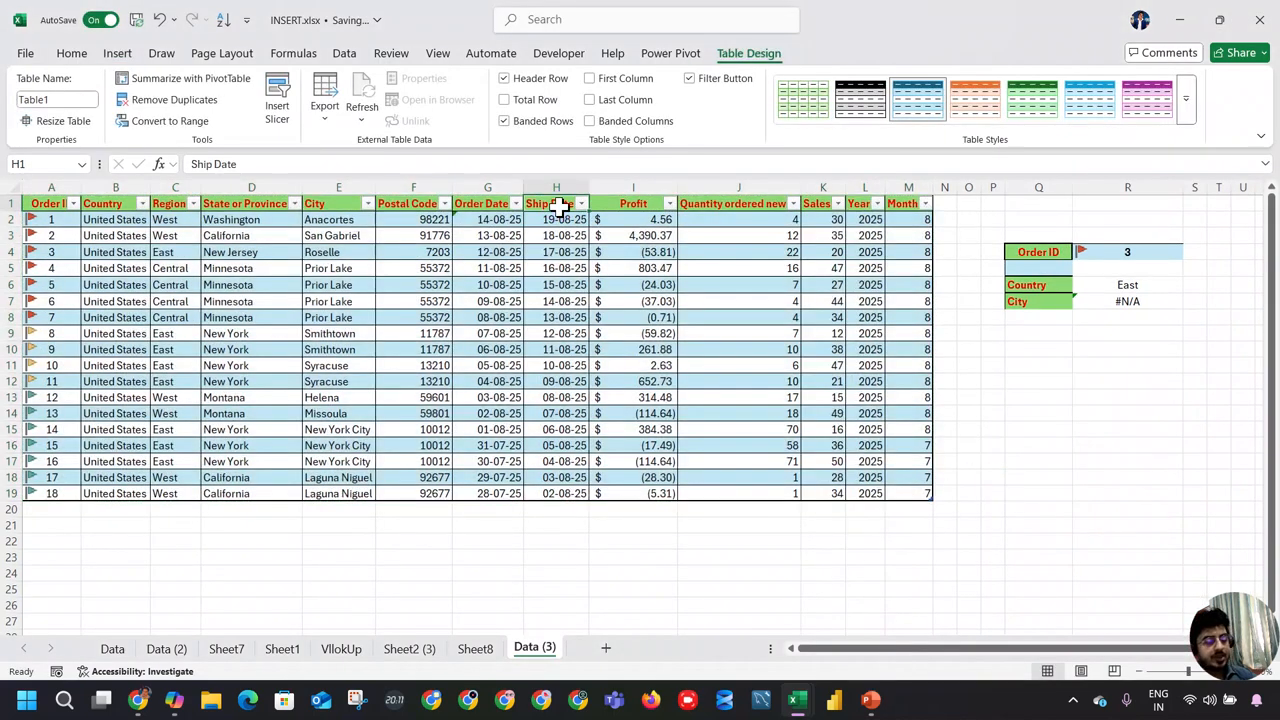
key("ctrl+shift+l")
key("ctrl+shift+l")
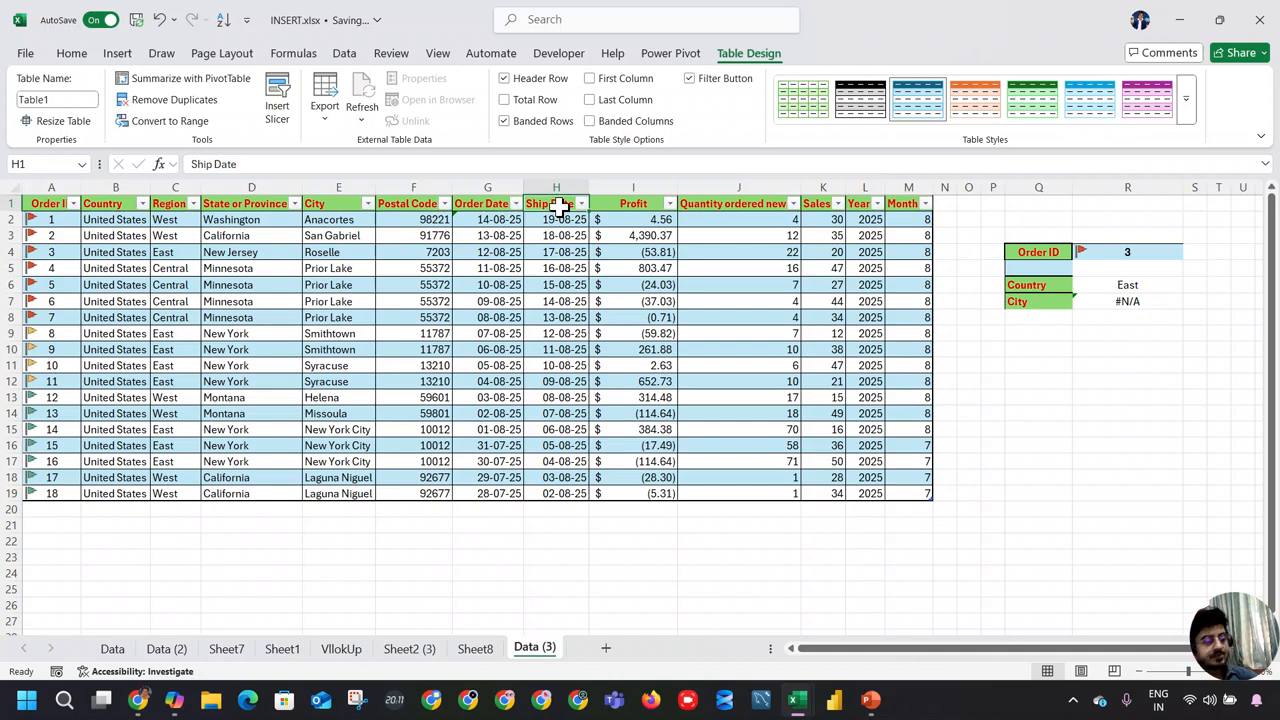
key("ctrl+shift+l")
key("ctrl+shift+l")
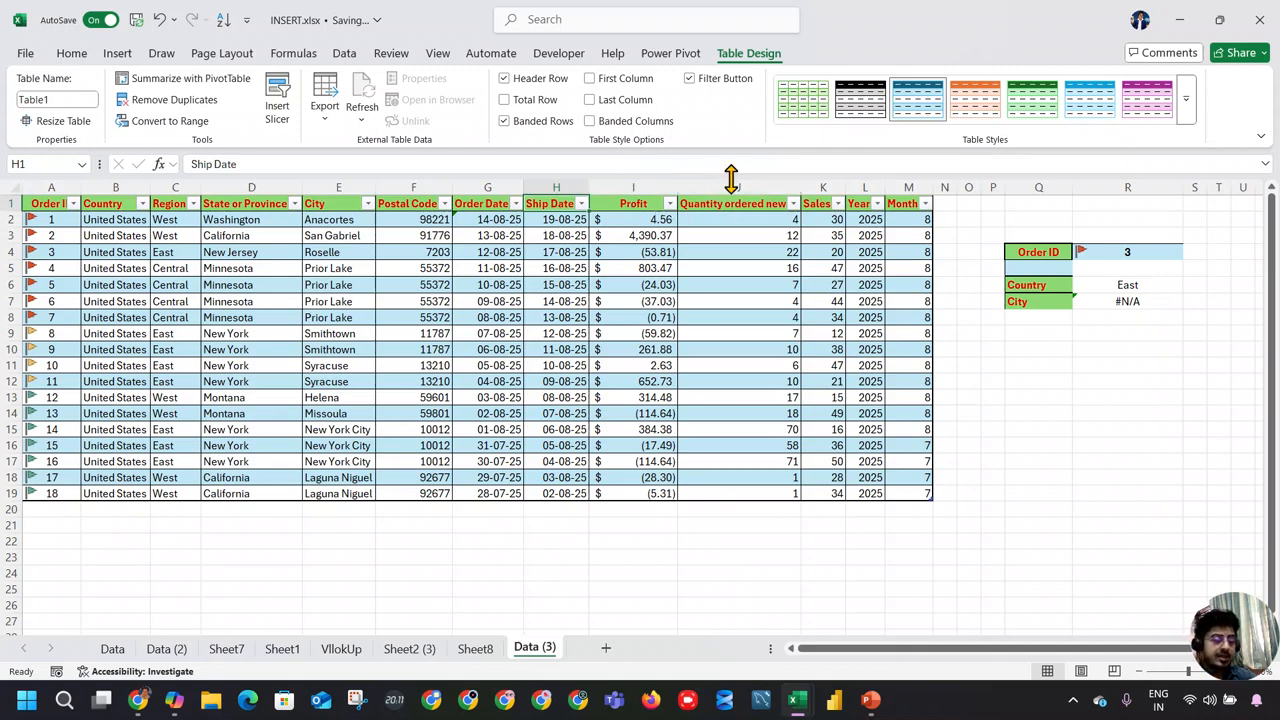
Clear the arguments after R4 in the VLOOKUP in R6 and set its table array to Table1[[Order ID]:[City]].
left_click(1106, 284)
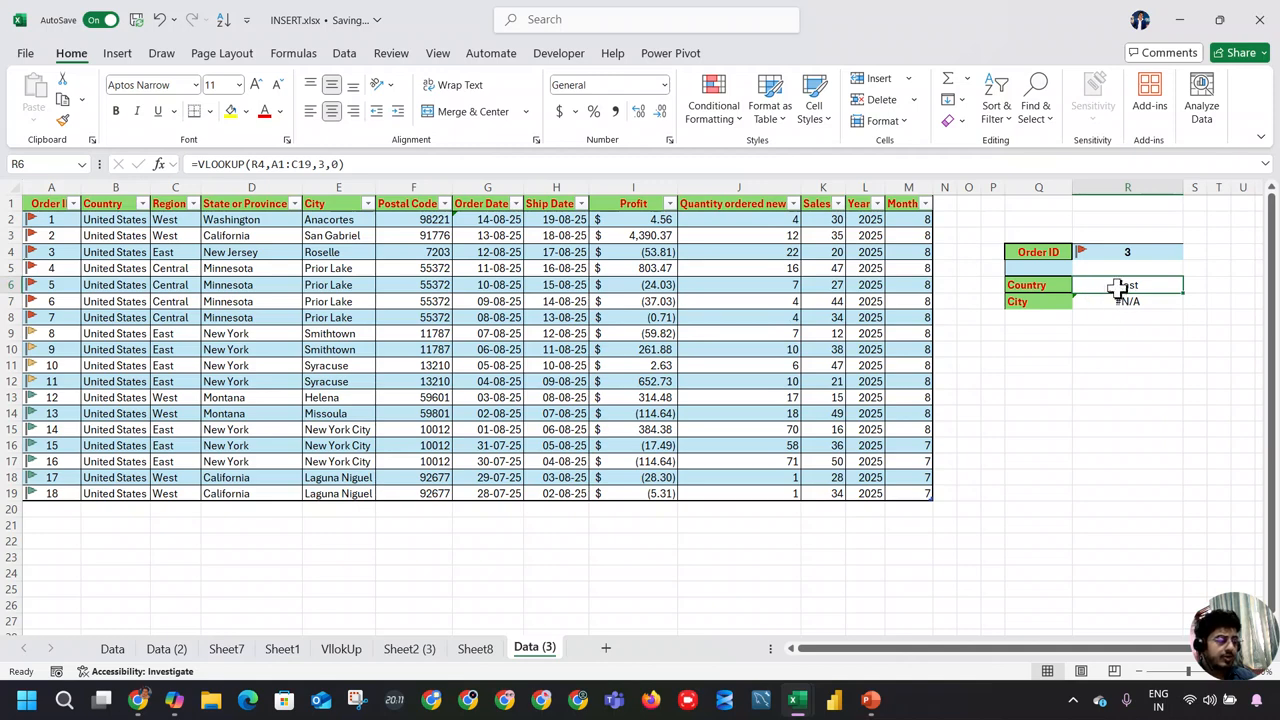
left_click_drag(251, 163, 345, 163)
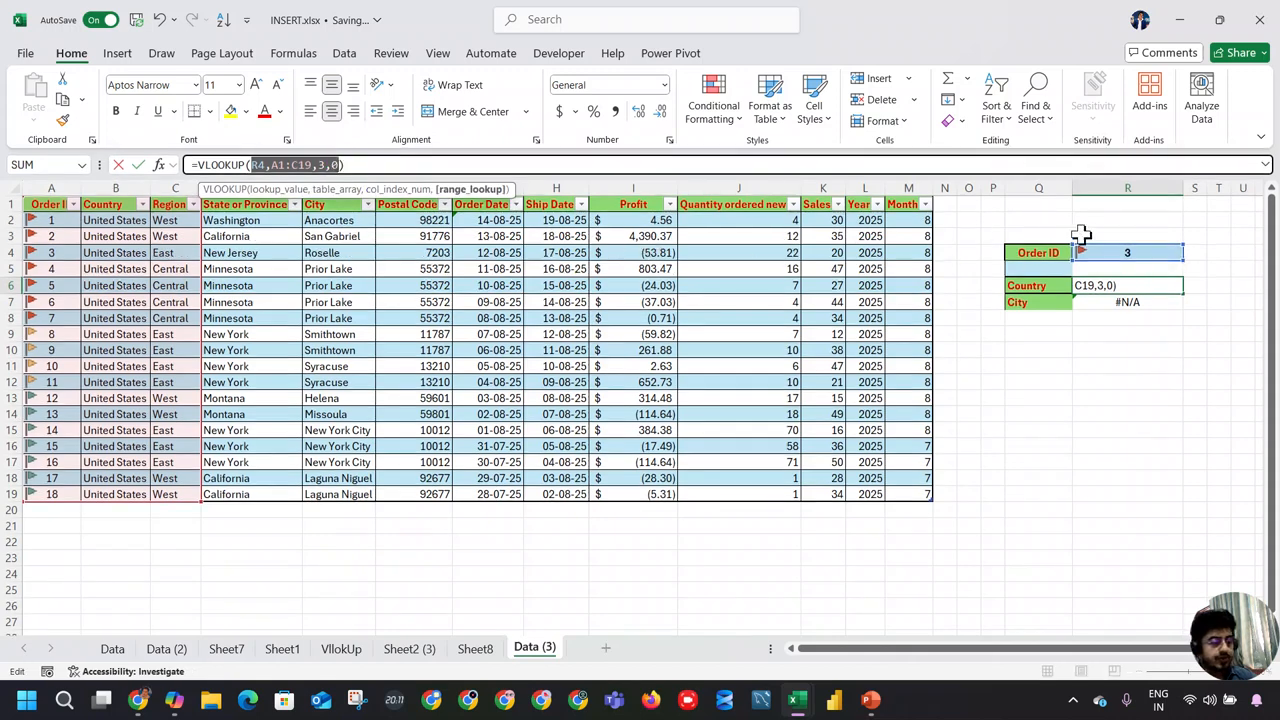
left_click_drag(270, 163, 339, 165)
key("BackSpace")
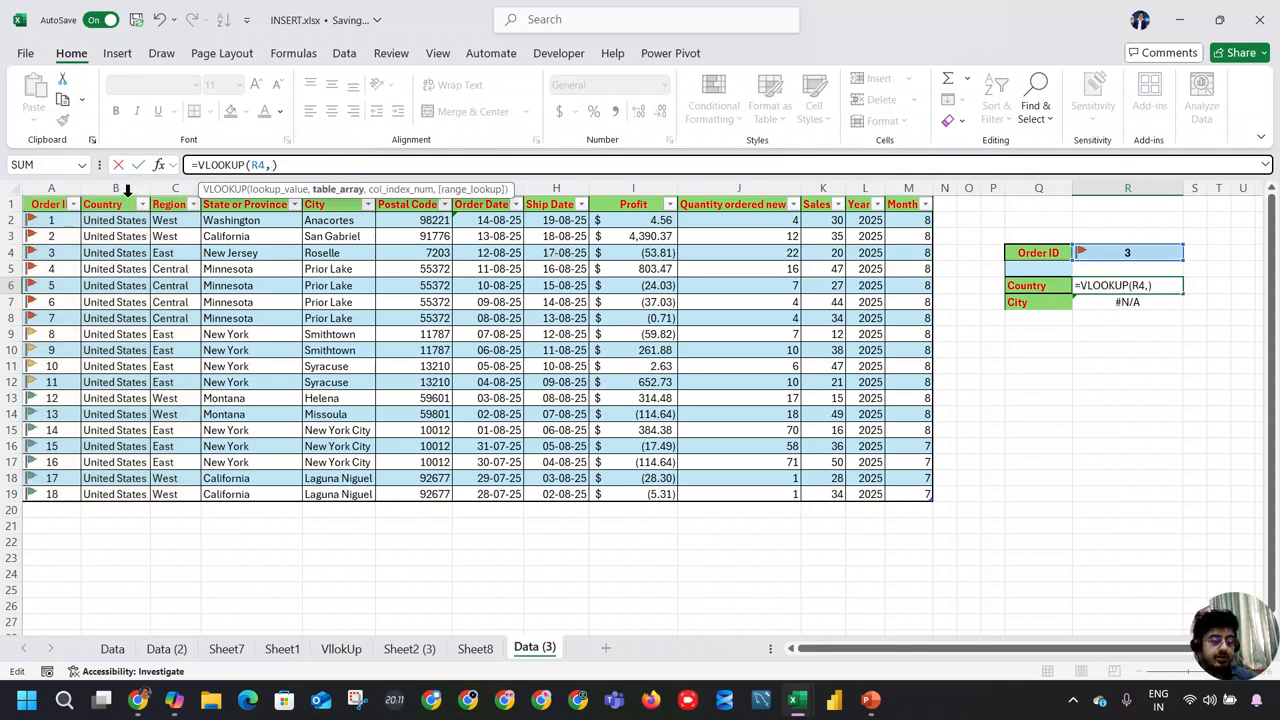
left_click(43, 200)
left_click_drag(43, 200, 199, 343)
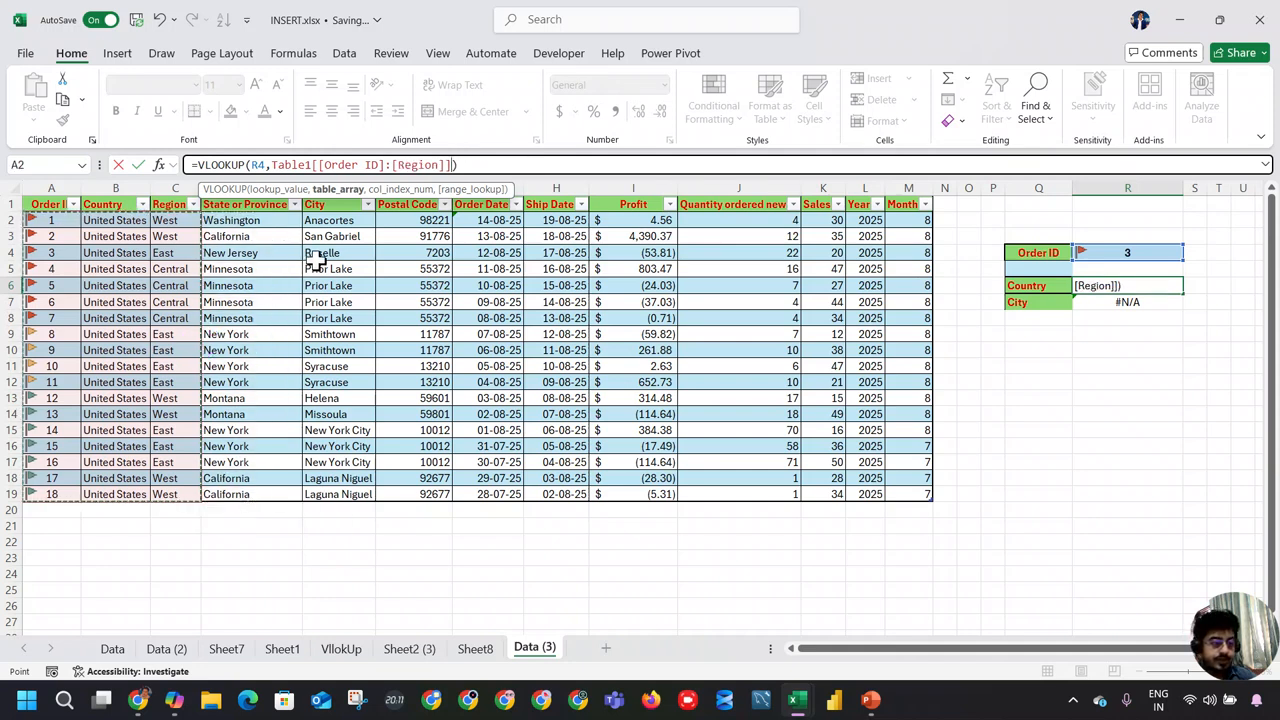
left_click(52, 219)
left_click_drag(52, 217, 350, 502)
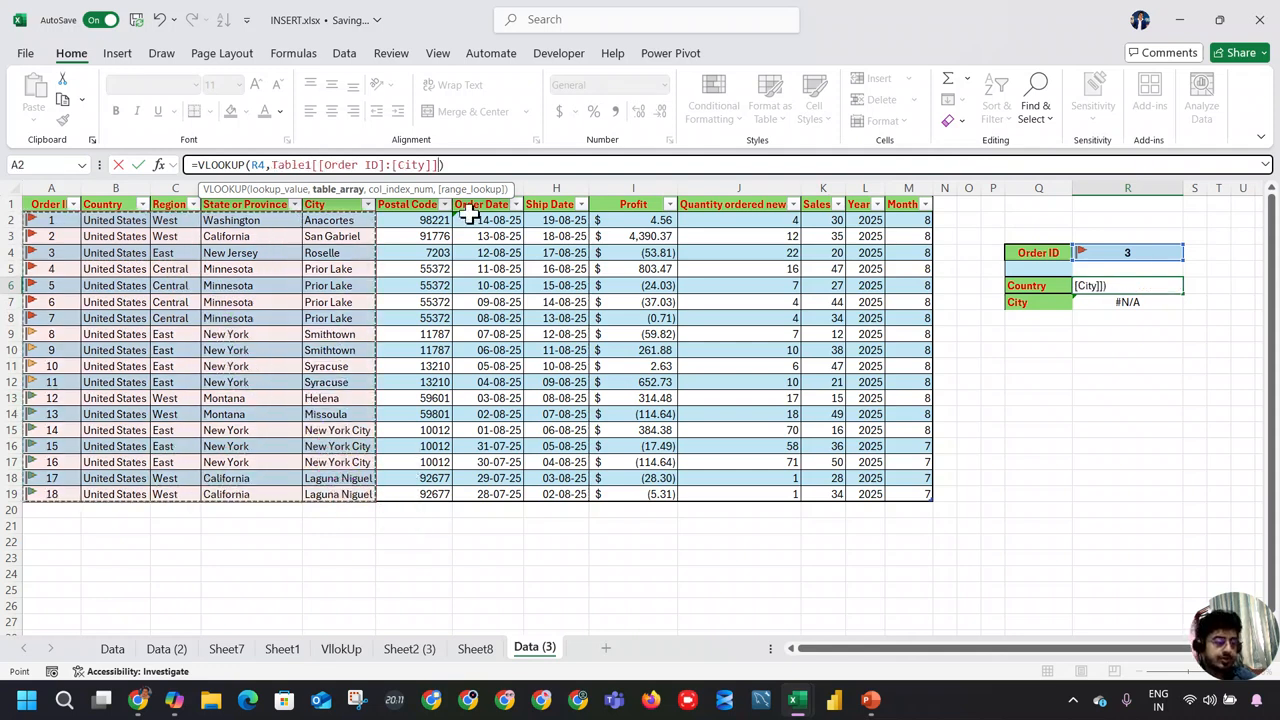
Complete the VLOOKUP in R6 with column index 5 and 0 for an exact match.
type(",")
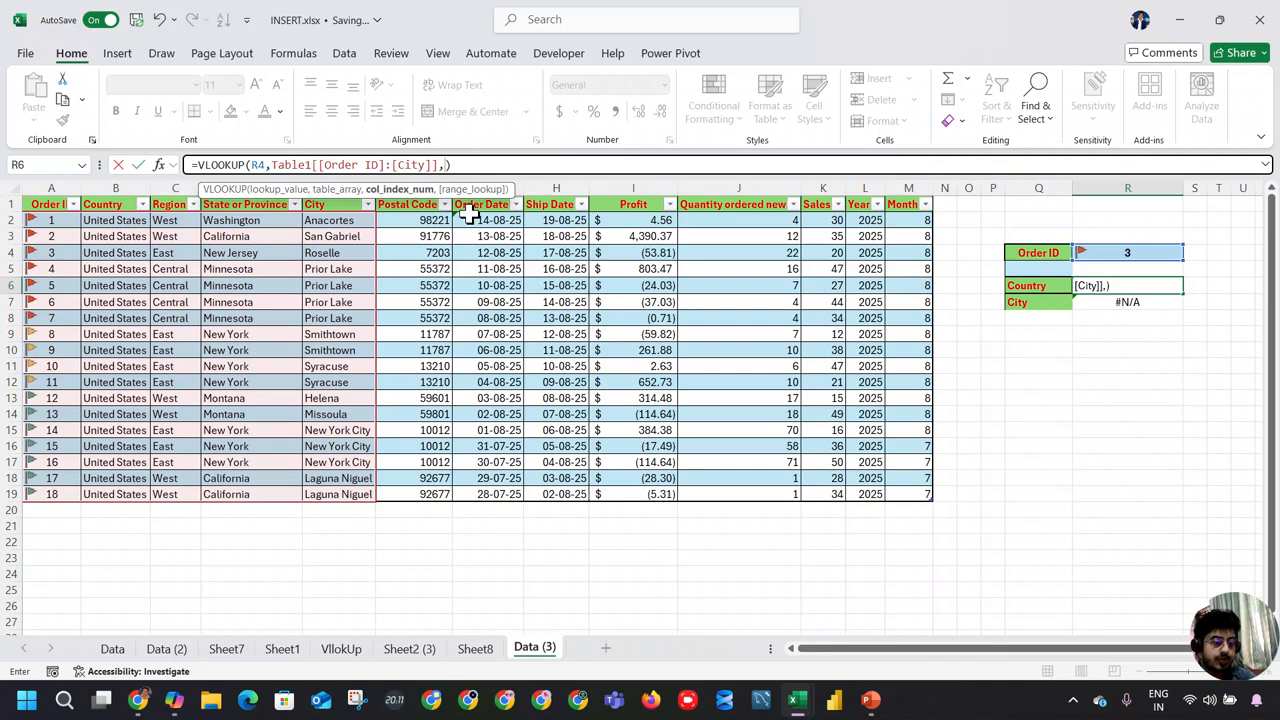
type("5")
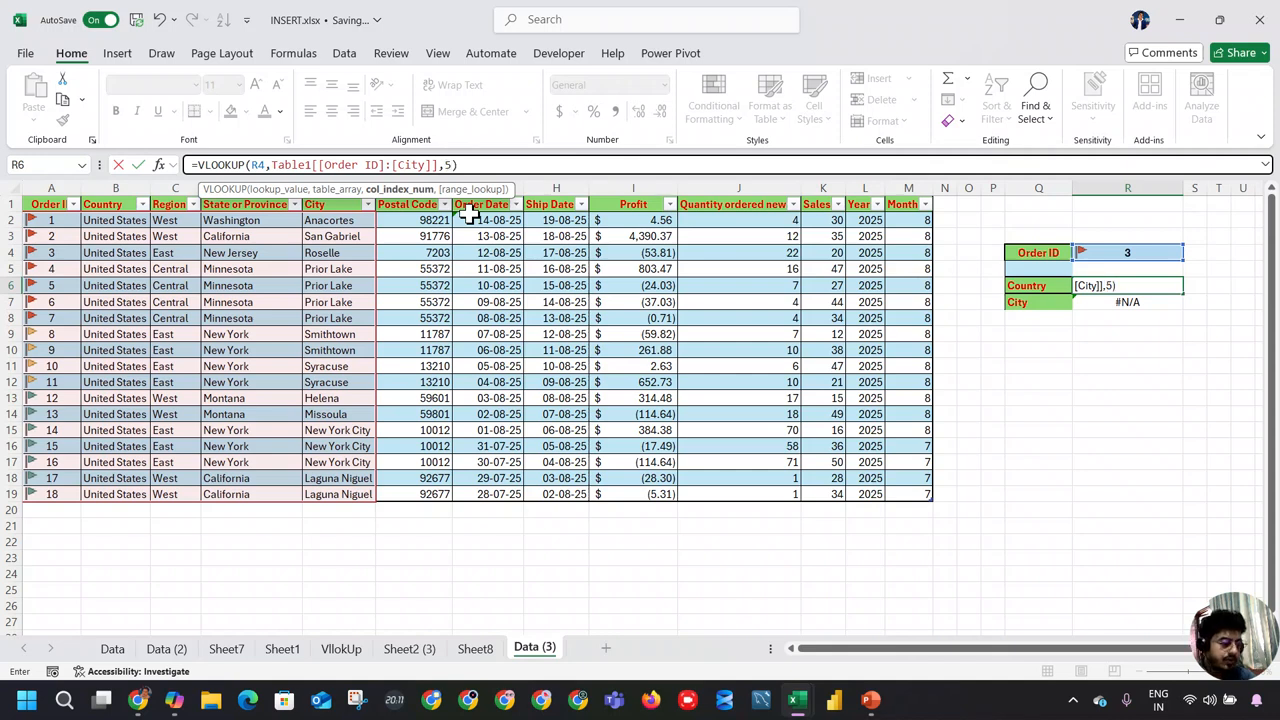
type(",")
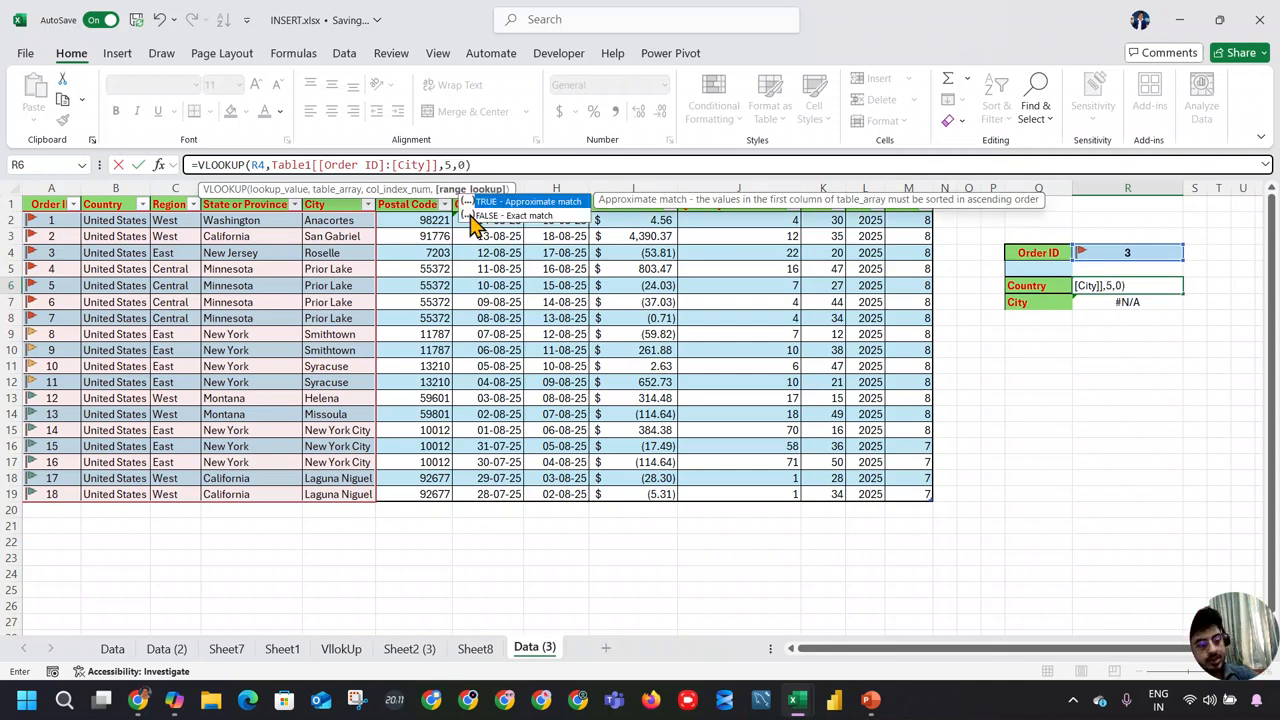
type("0)")
key("Return")
left_click(252, 205)
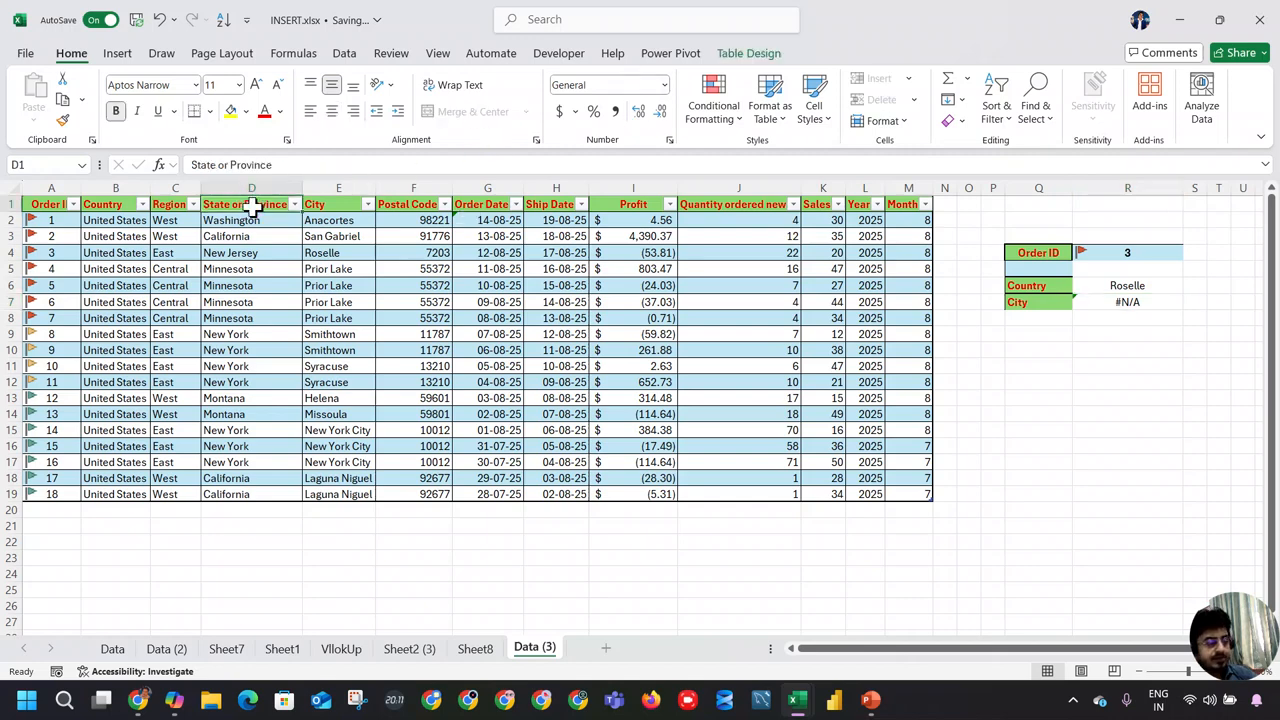
Make the lookup value in the R6 VLOOKUP formula absolute as $R$4.
left_click(1168, 286)
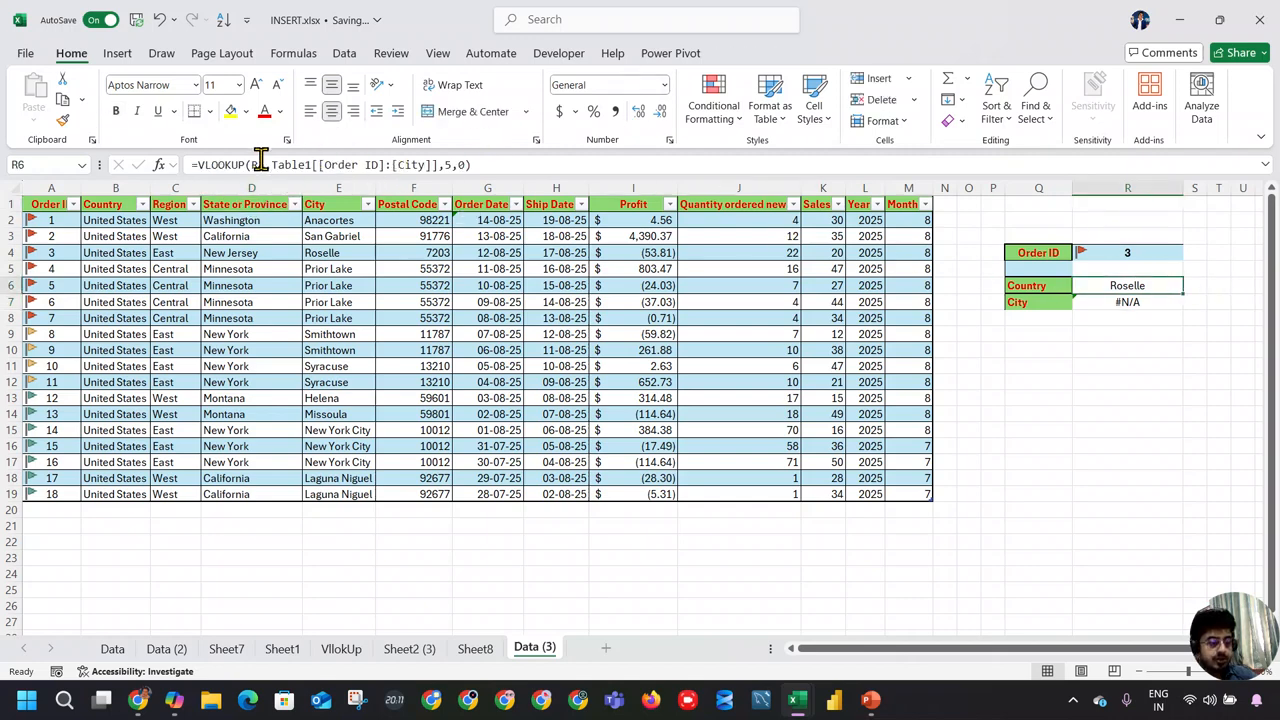
left_click(258, 164)
double_click(257, 164)
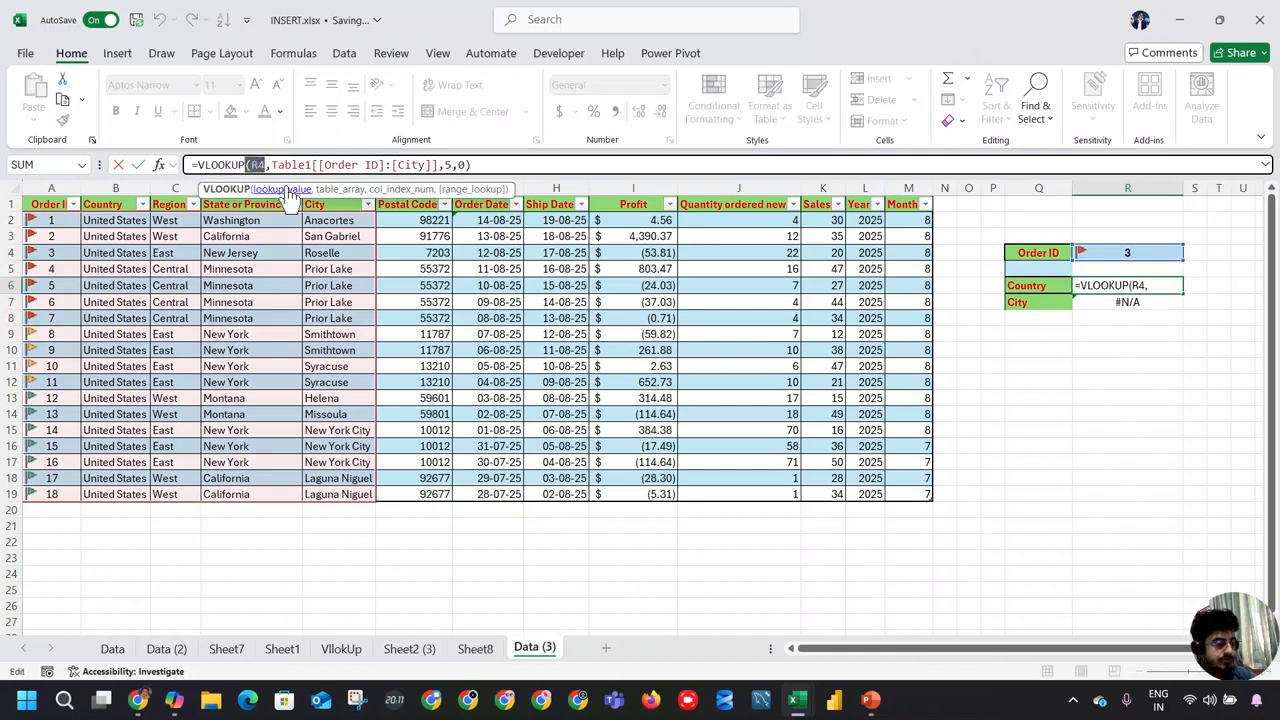
key("F4")
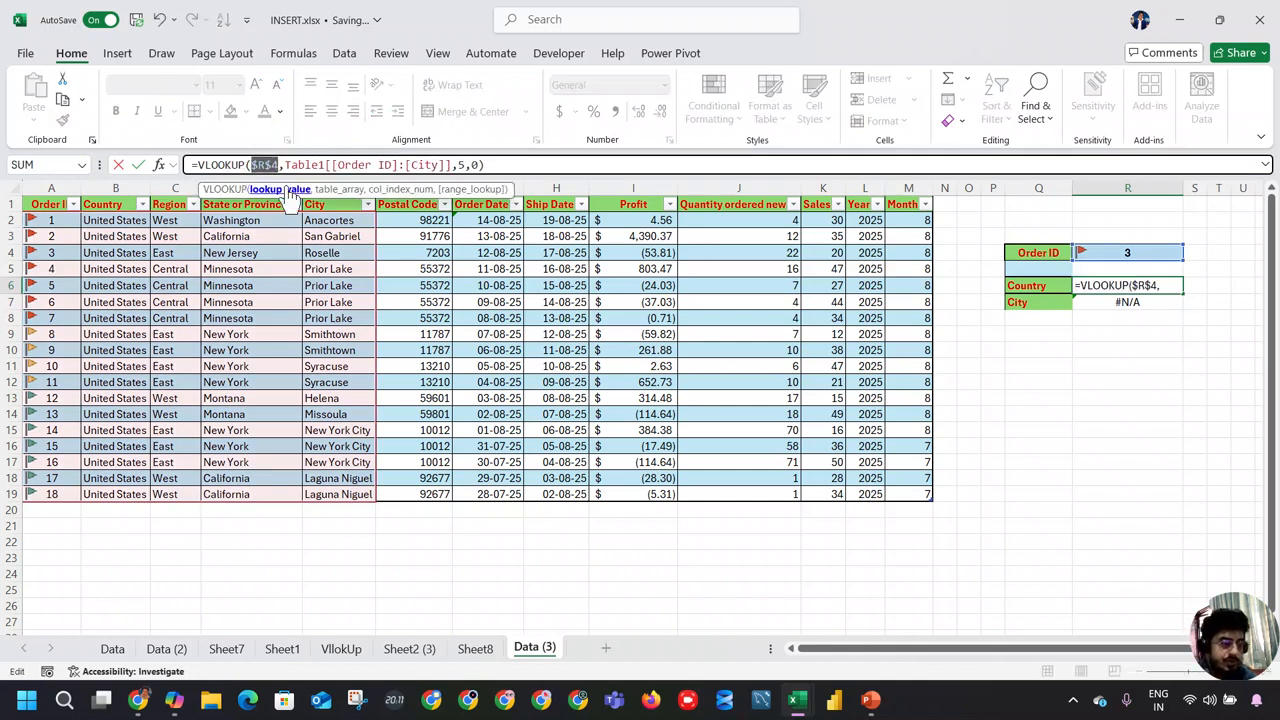
key("Return")
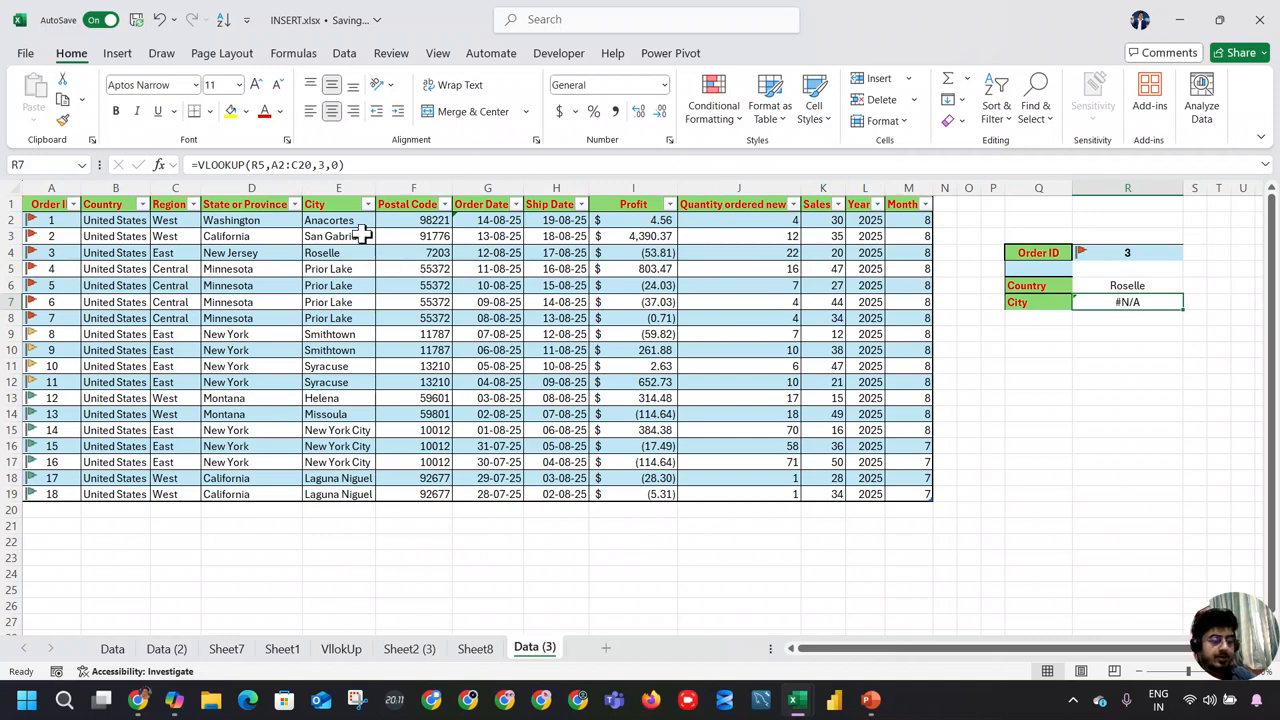
Copy the City header from E1 into Q6 to relabel the lookup result.
left_click(340, 204)
key("ctrl+c")
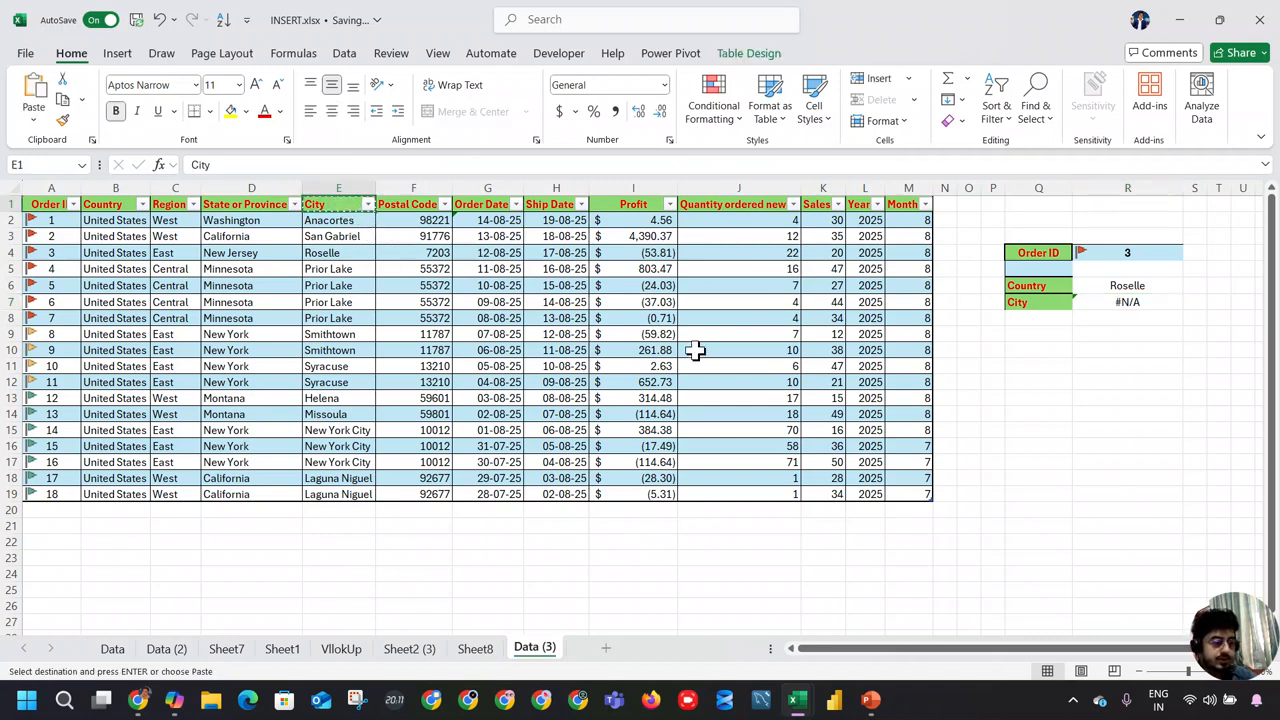
left_click(1025, 285)
key("ctrl+v")
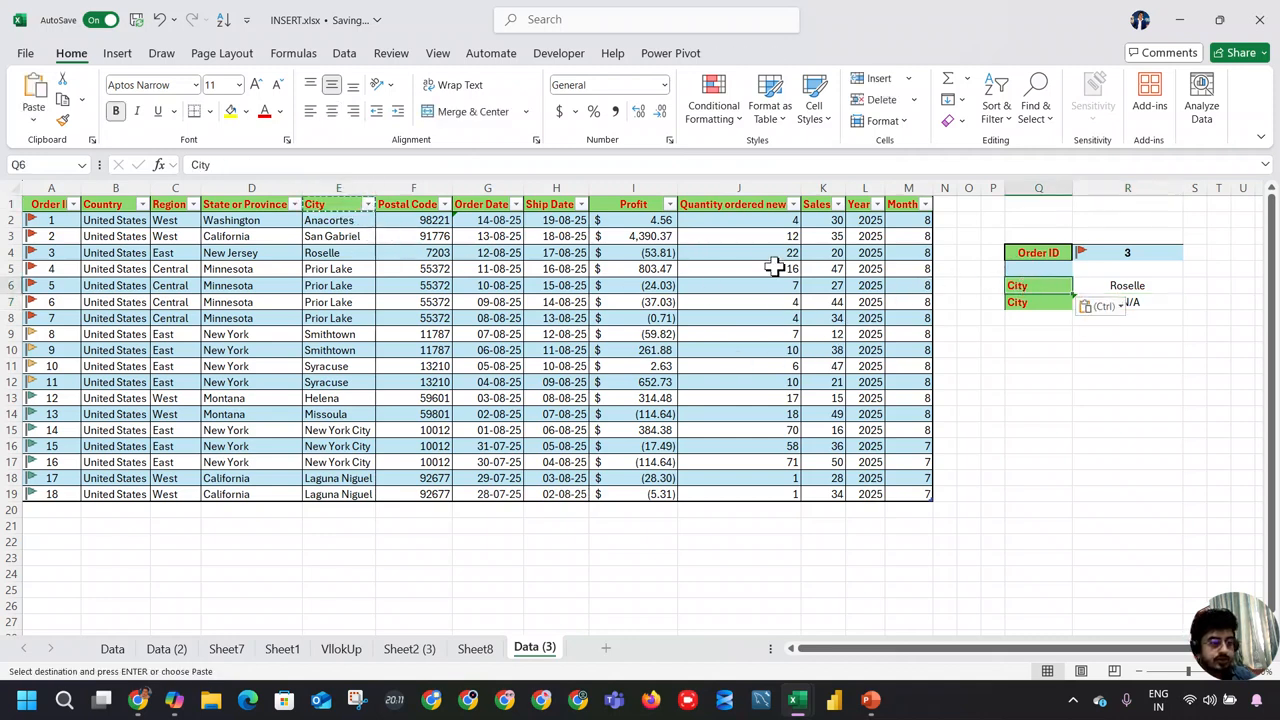
Enter the Order ID of the table's last row in R4 to look up its city.
left_click(1163, 253)
type("18")
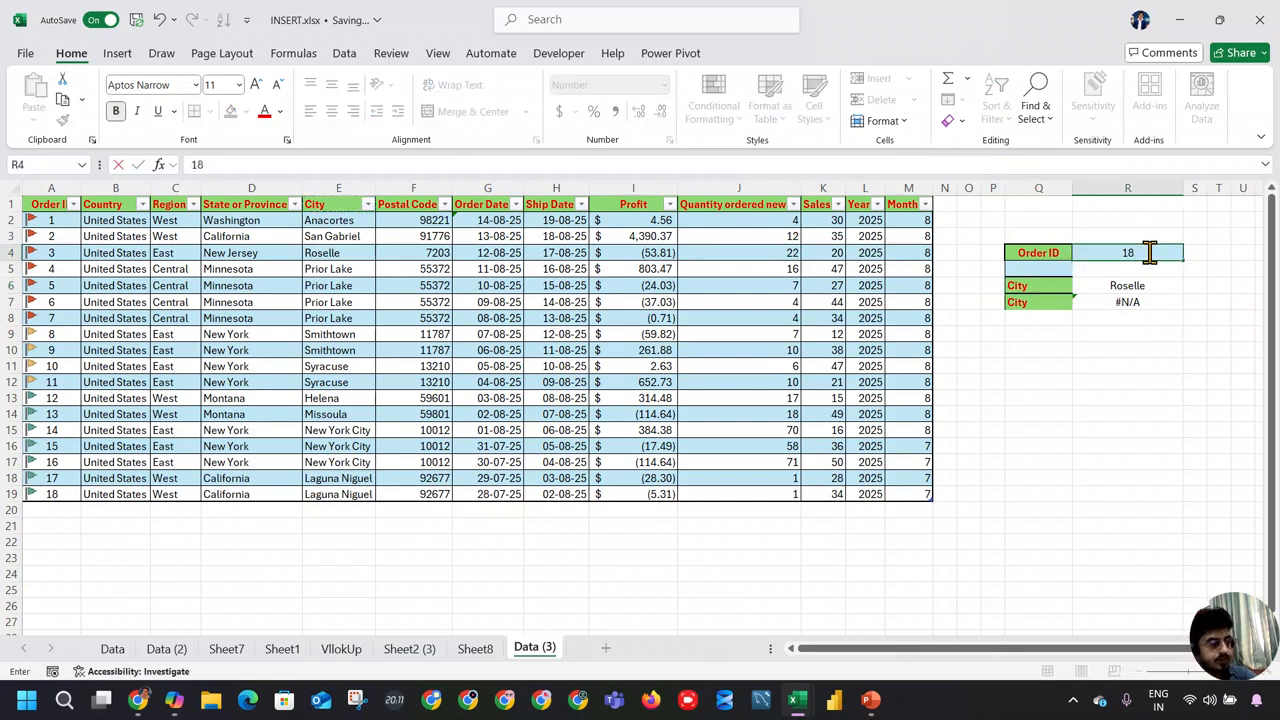
key("Return")
left_click(1150, 252)
type("18")
key("Return")
left_click(1150, 252)
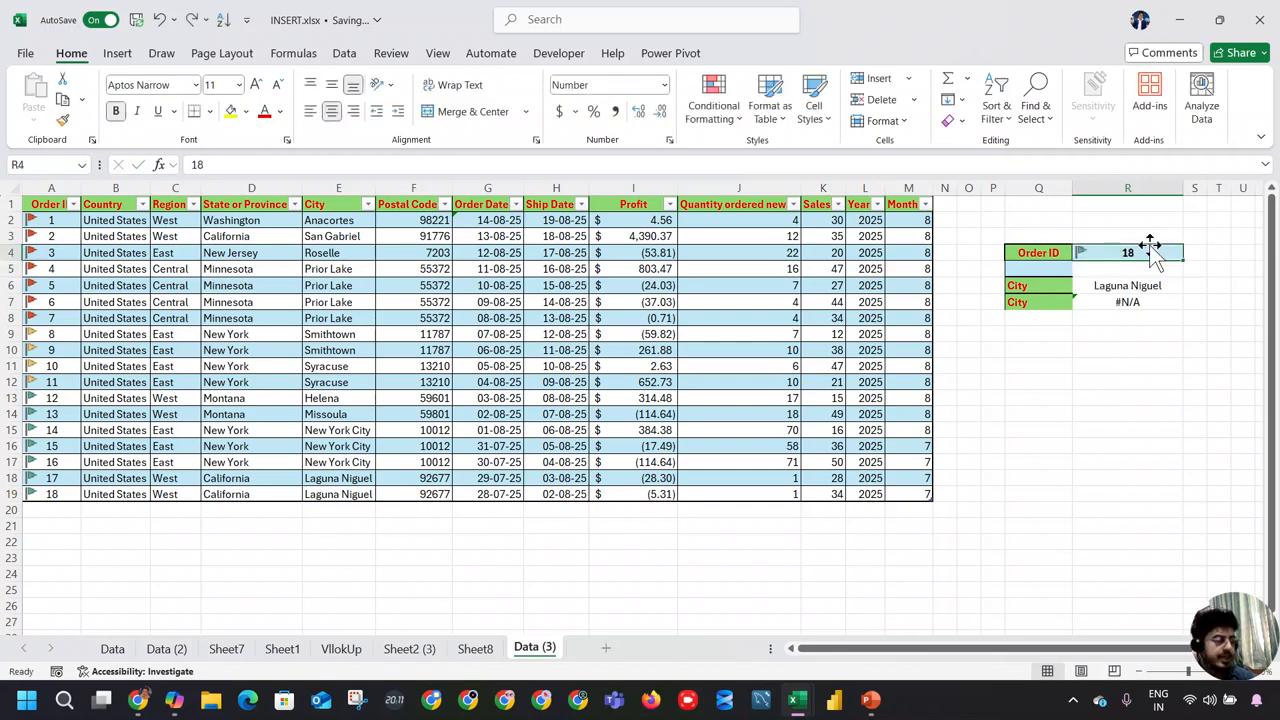
Extend the table with the next consecutive Order ID in A20 and enter Check as its City in E20.
left_click(53, 510)
type("19")
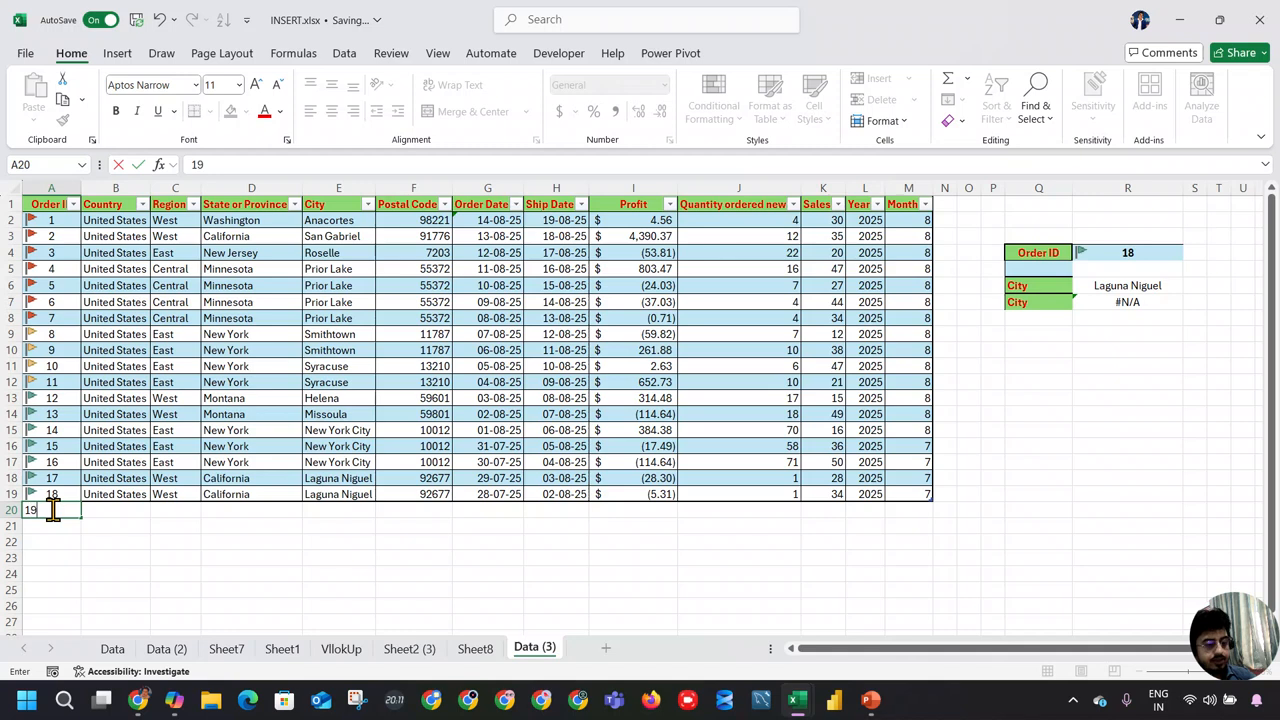
key("Return")
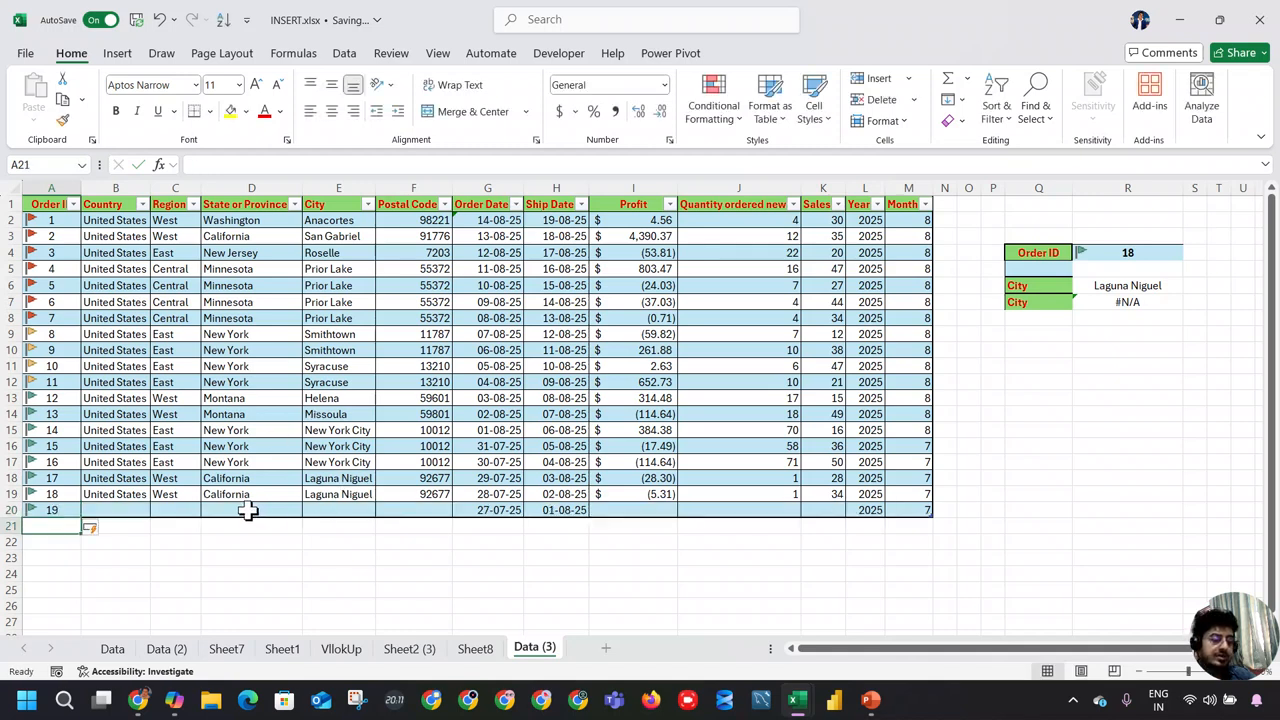
left_click(318, 507)
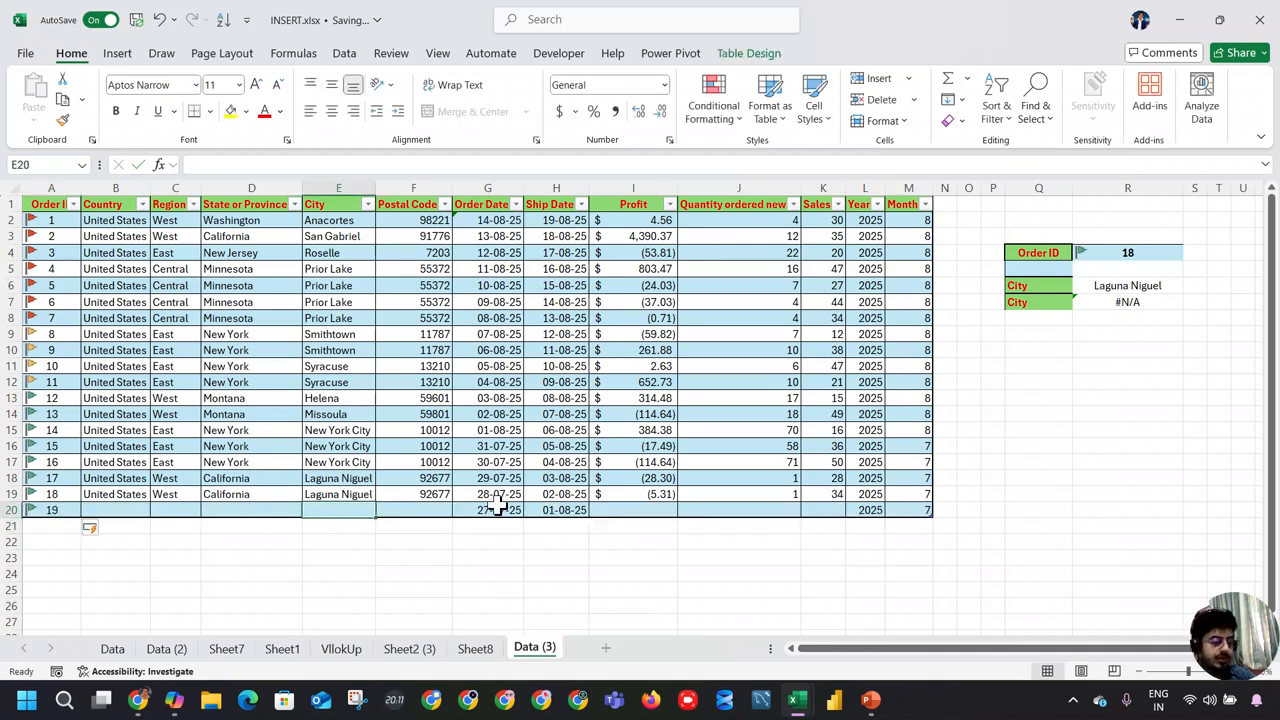
type("Chec")
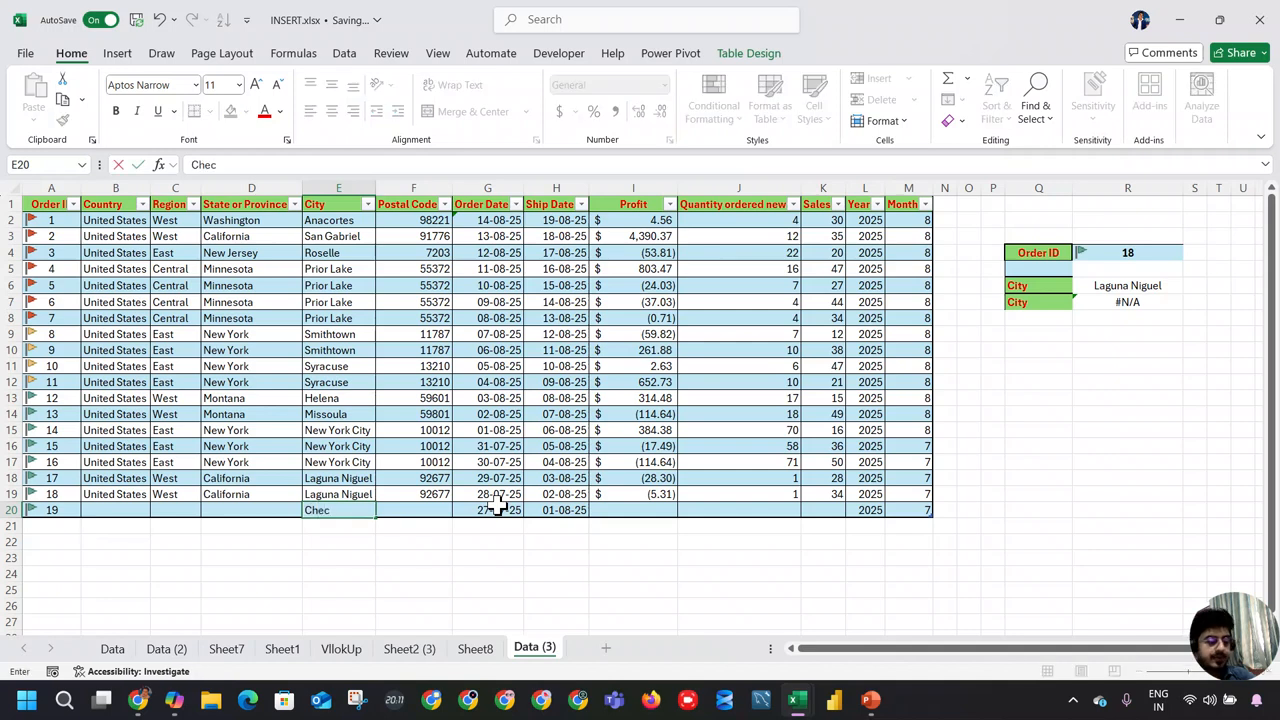
type("k")
key("Return")
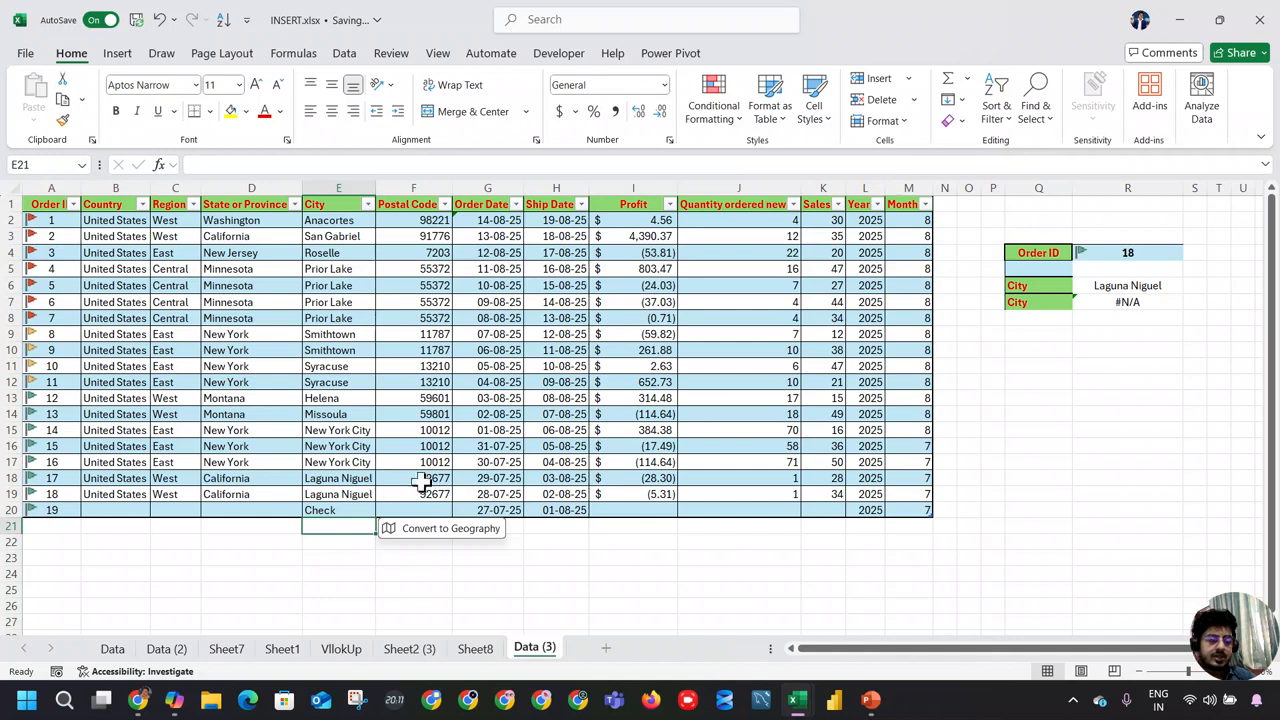
Enter the newly added row's Order ID in R4 to look up its city.
left_click(1107, 253)
type("19")
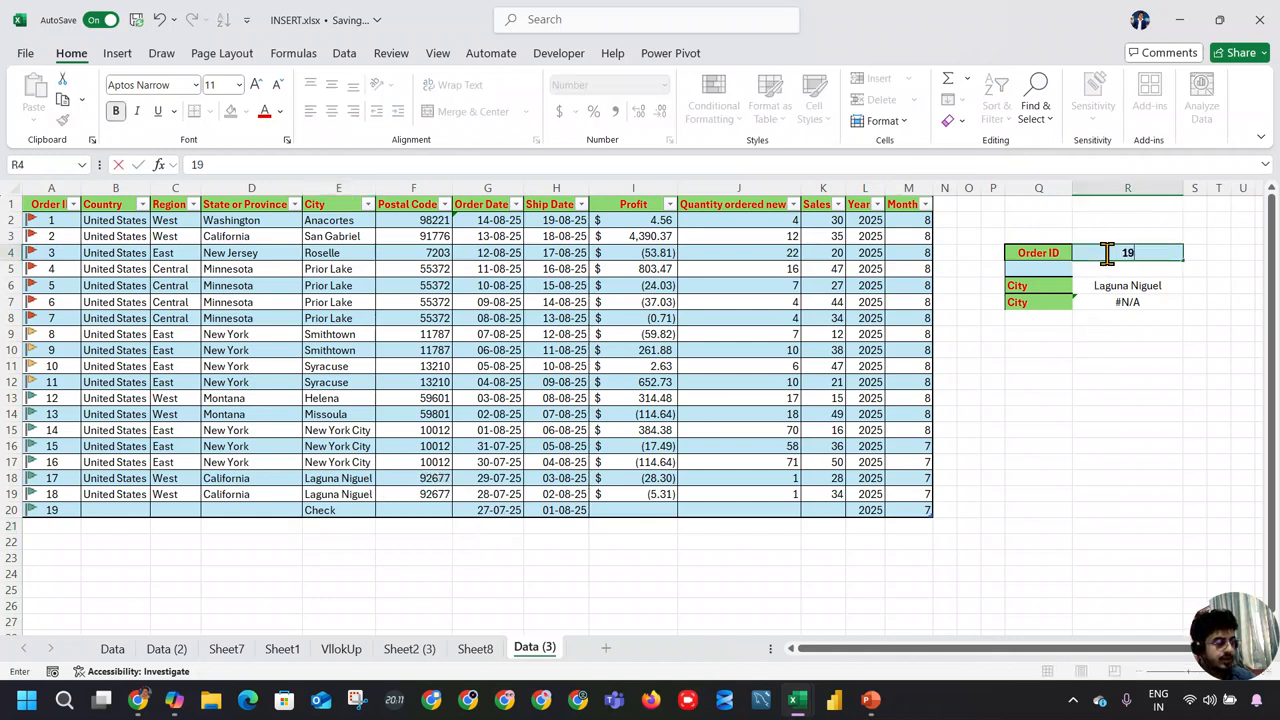
key("Return")
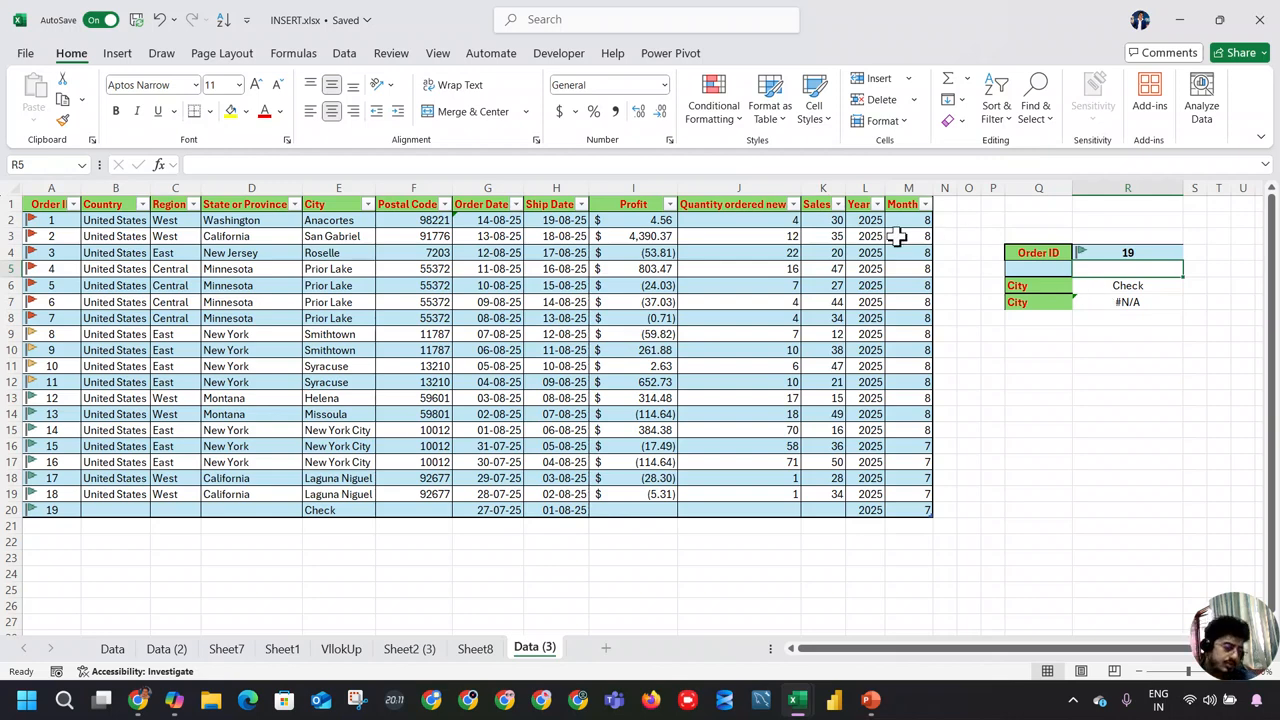
Switch to Copilot and ask "table take space or not".
left_click(174, 699)
left_click(577, 567)
type("table take space or not")
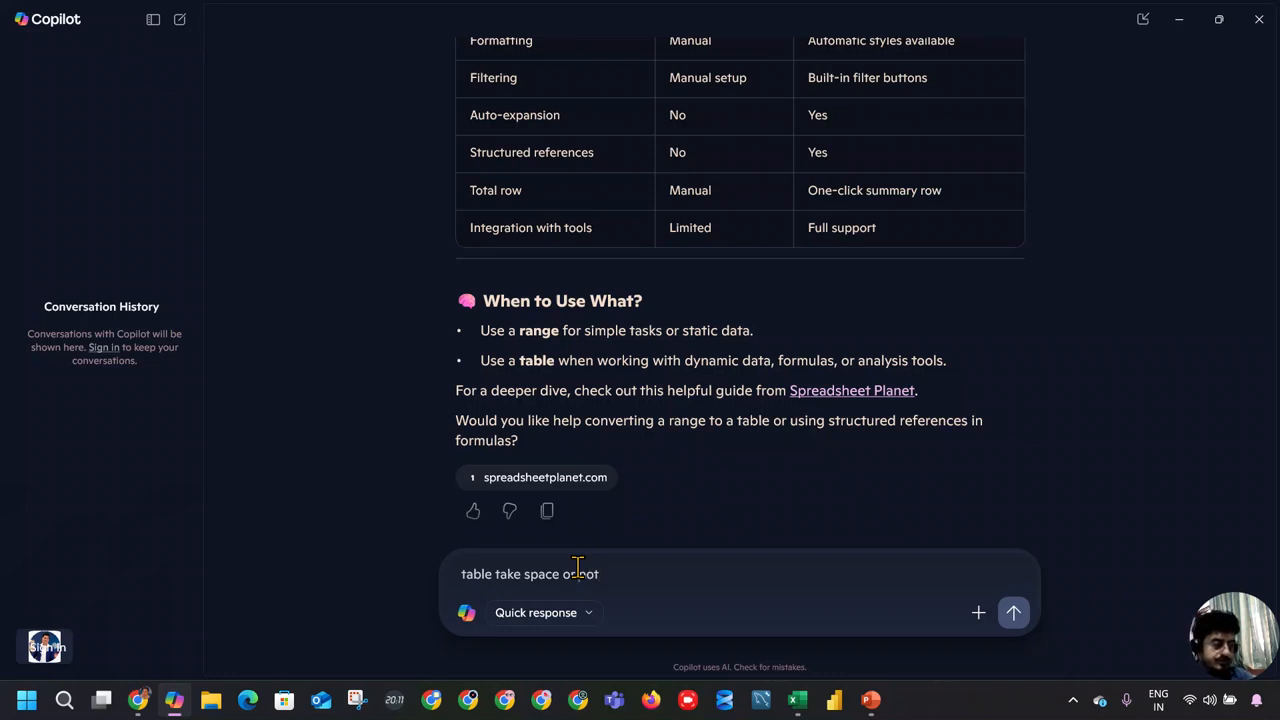
key("Return")
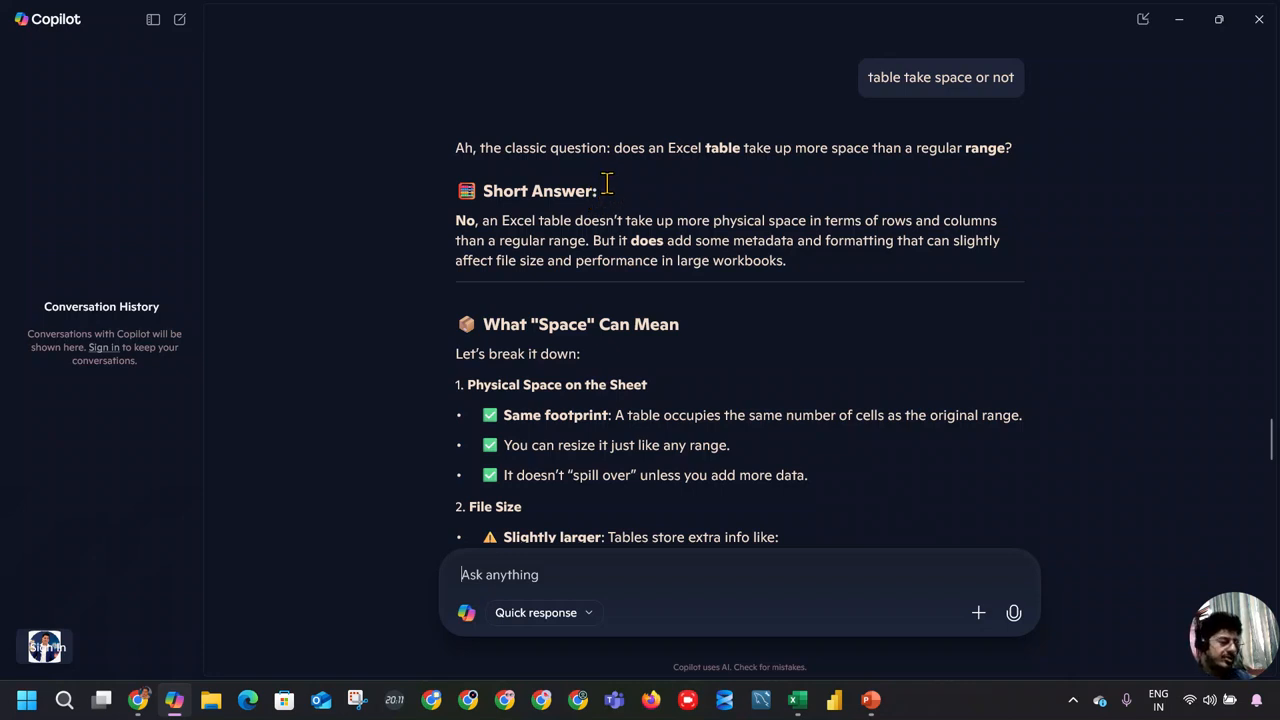
Examine Copilot's answer on how tables affect sheet space, file size, memory usage and performance, through to the Bottom Line section.
scroll(607, 186, "down", 2)
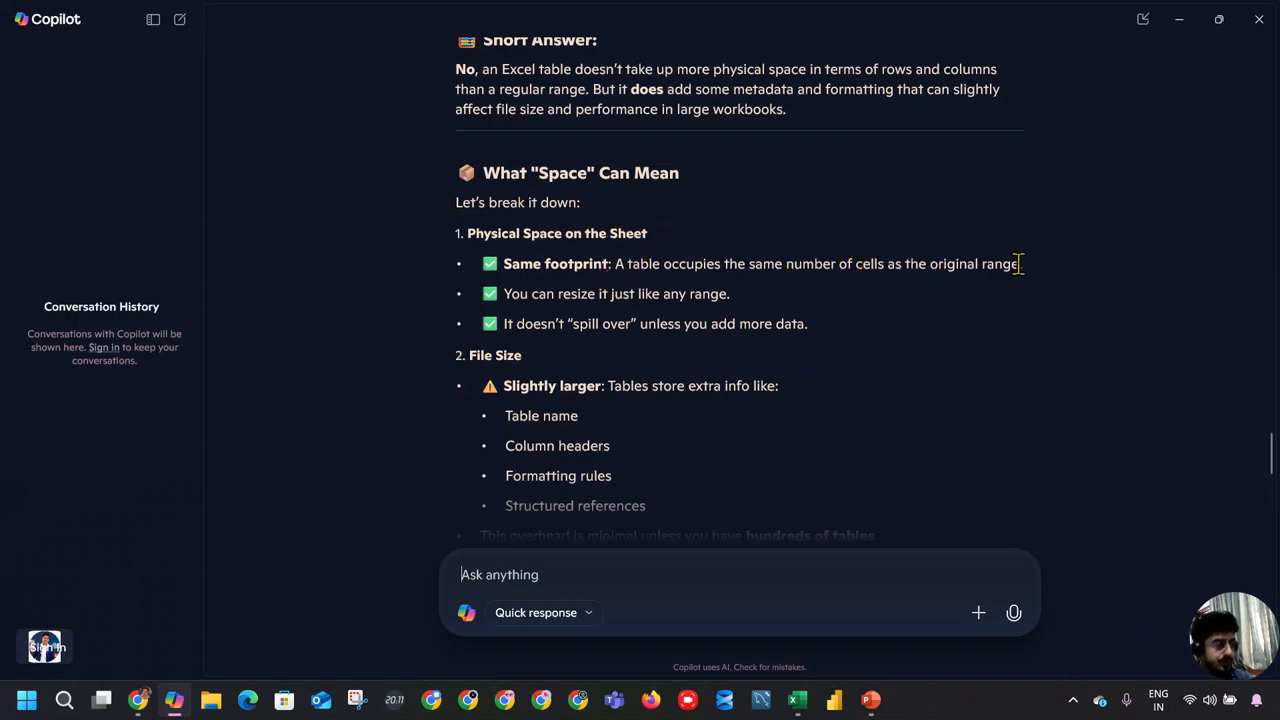
scroll(666, 328, "down", 1)
left_click_drag(622, 318, 780, 310)
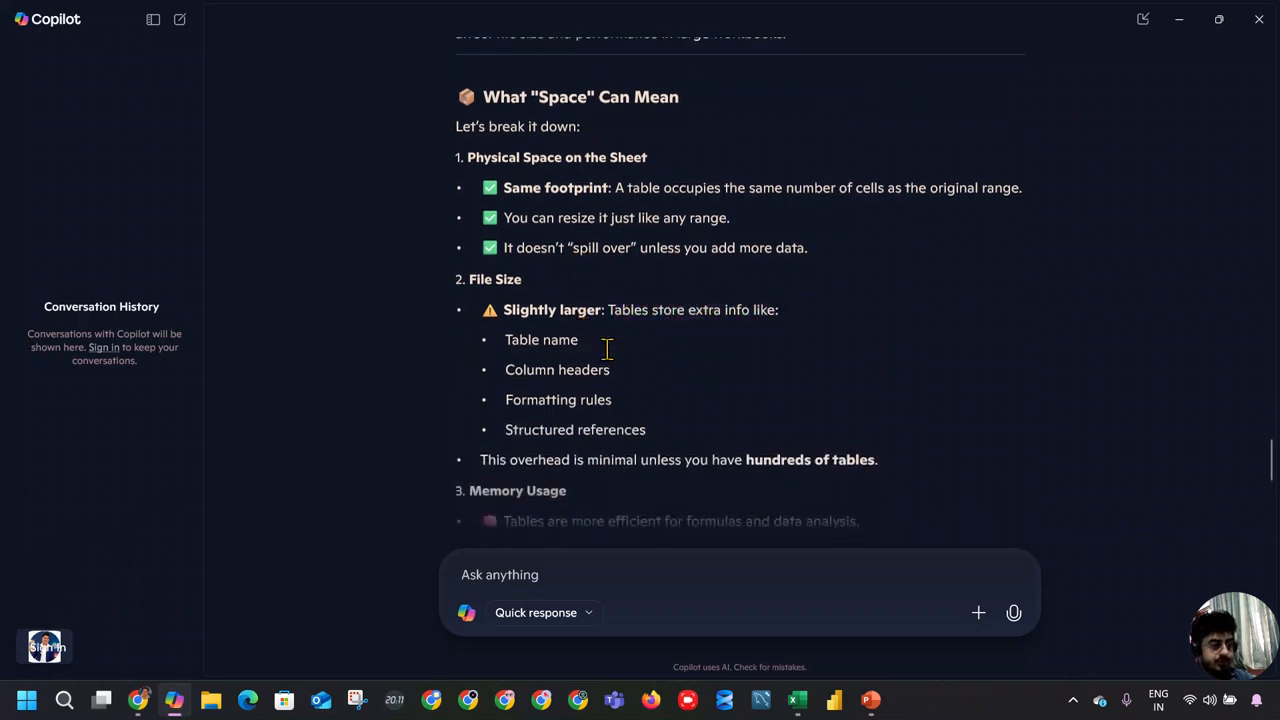
scroll(645, 414, "down", 1)
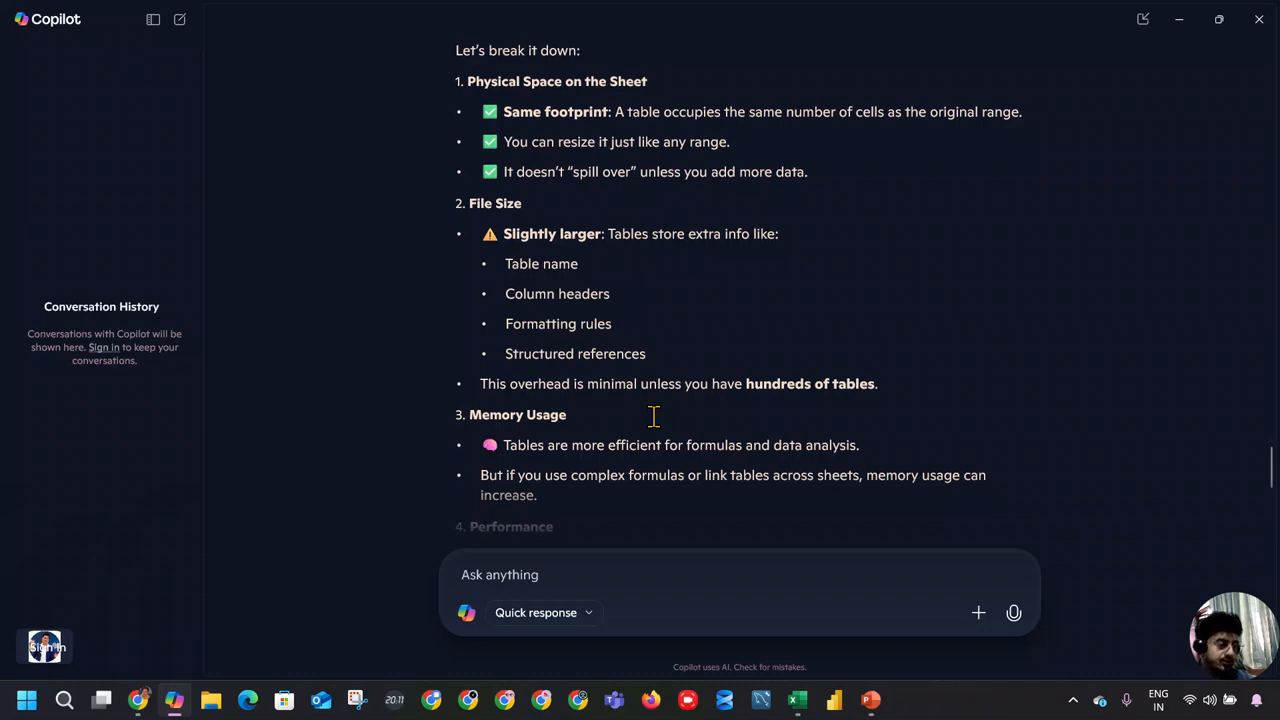
scroll(653, 415, "down", 1)
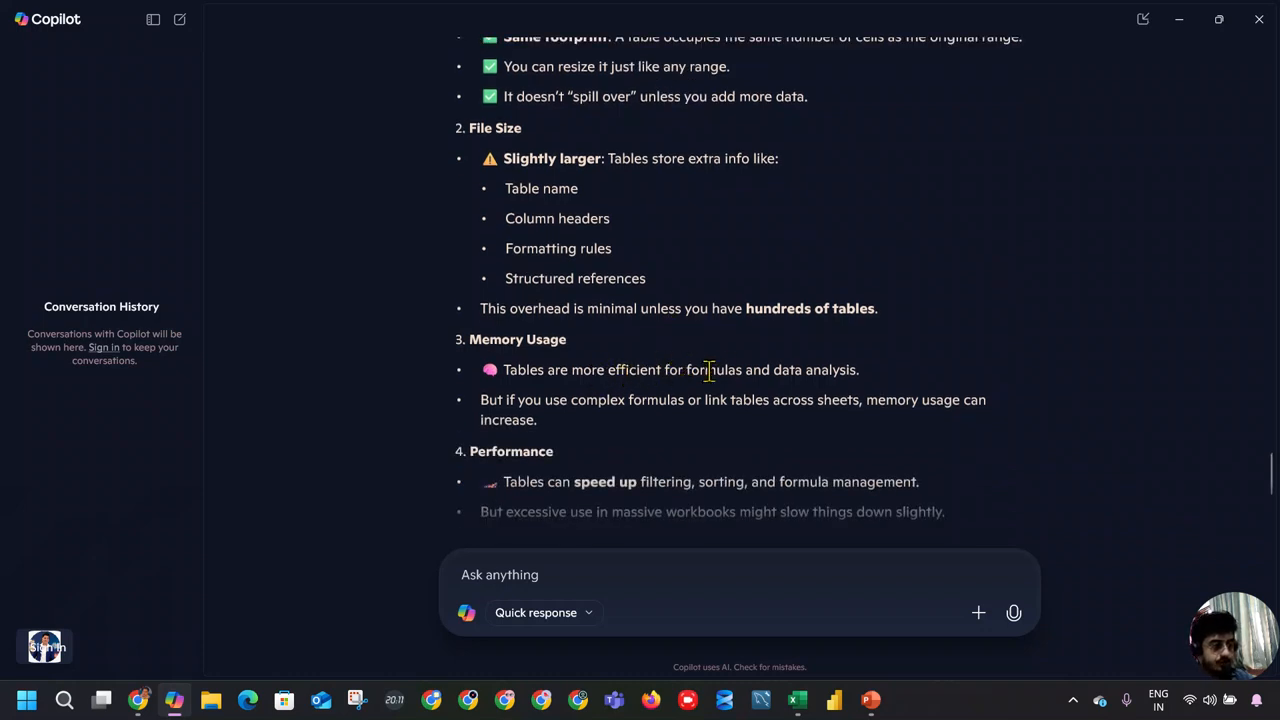
scroll(596, 424, "down", 1)
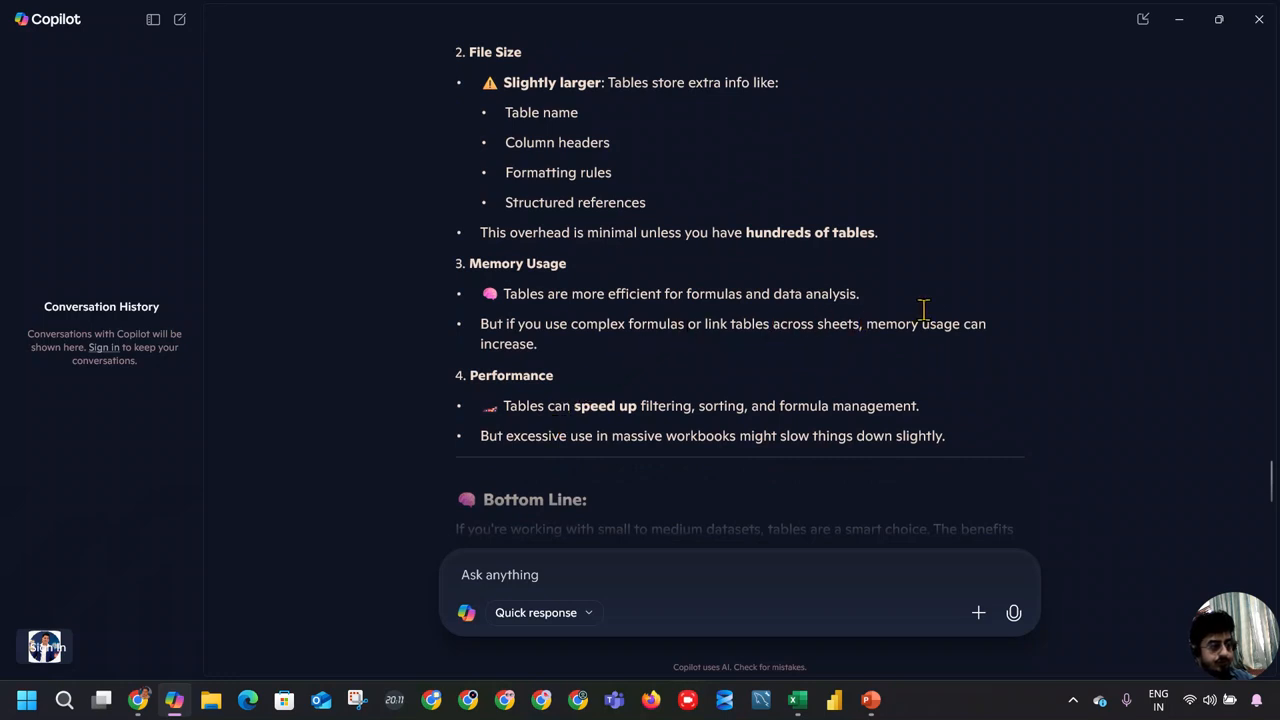
scroll(621, 367, "down", 1)
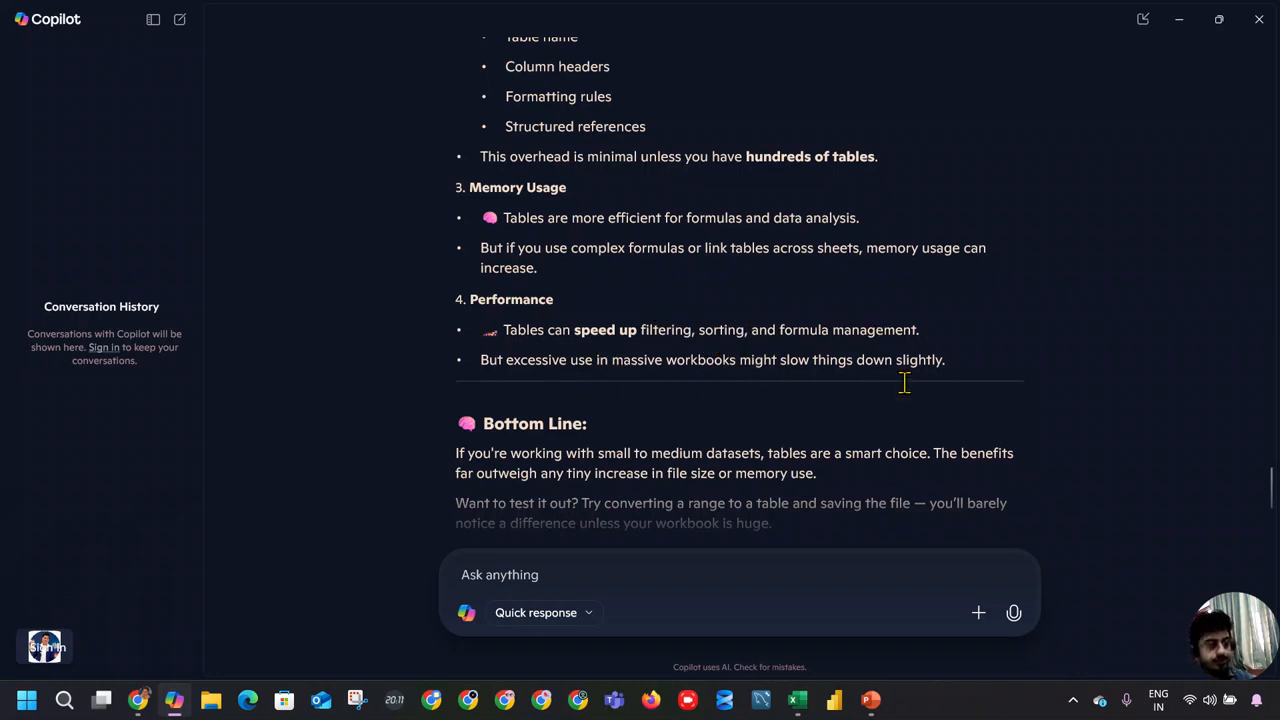
scroll(894, 363, "down", 2)
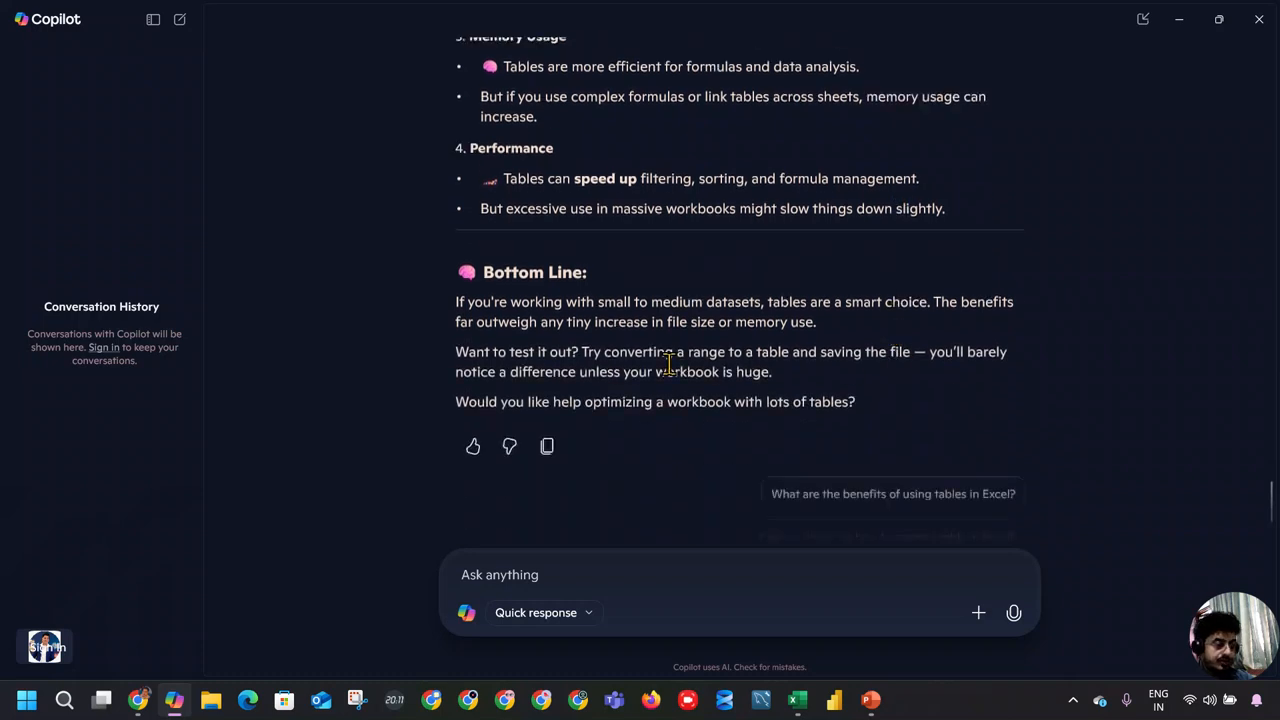
left_click_drag(499, 302, 948, 312)
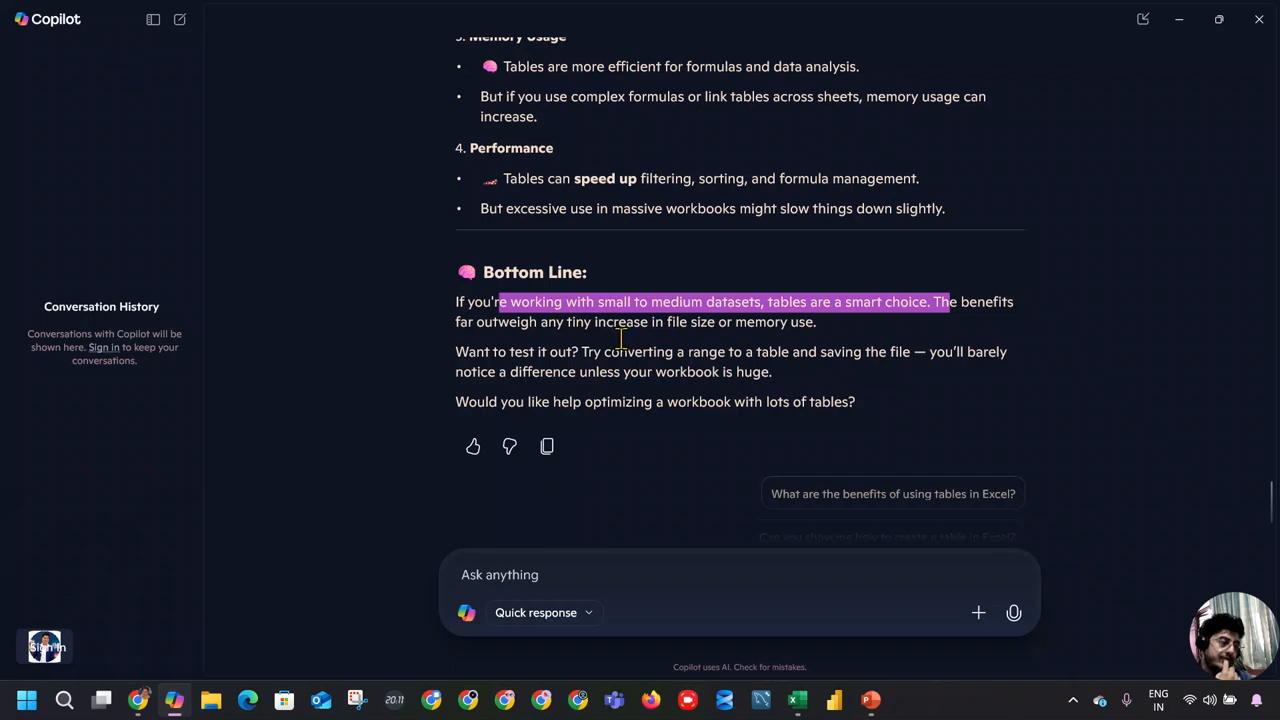
Ask Copilot "if range is 2 Mb then table size will be" and read through the estimated size impact.
left_click(697, 587)
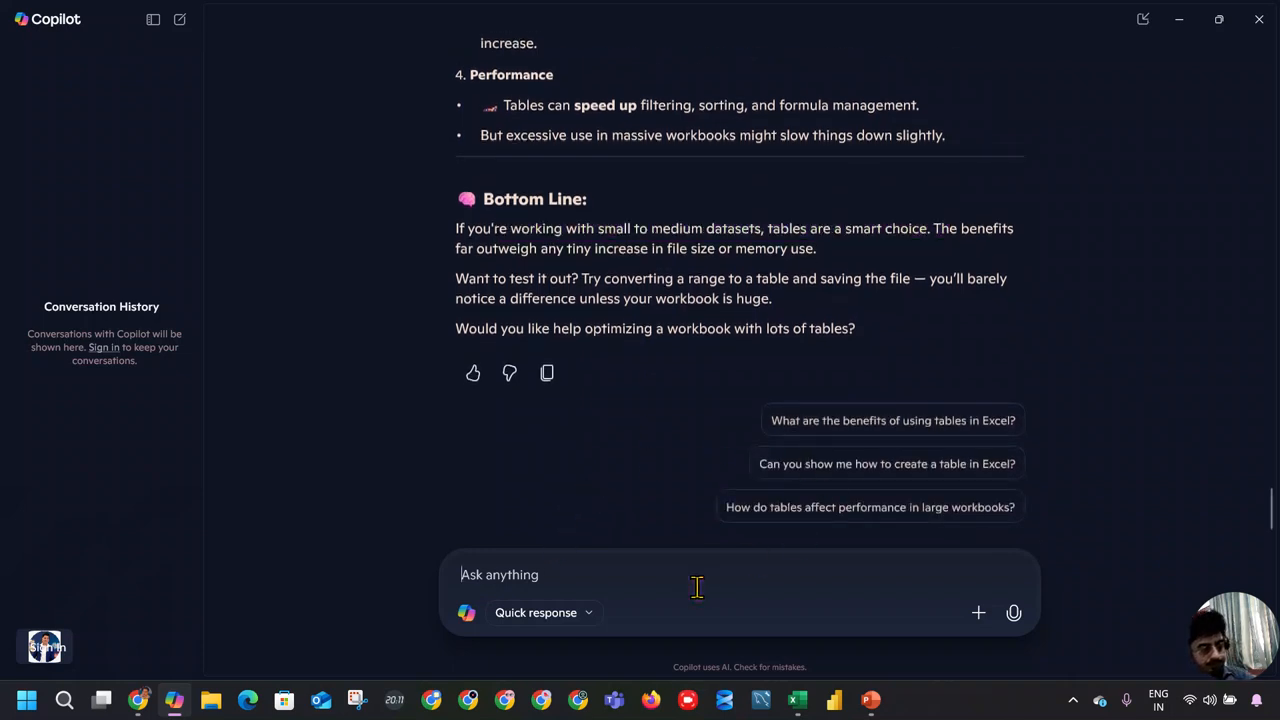
type("if")
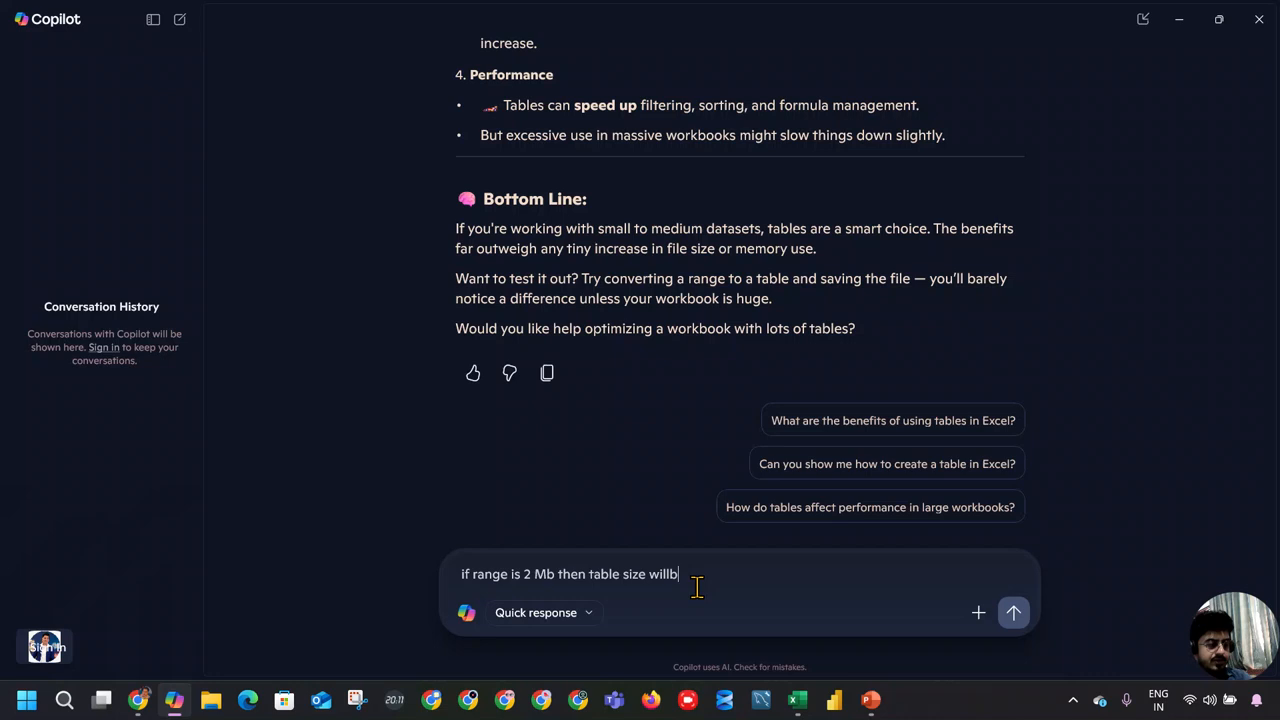
key("Return")
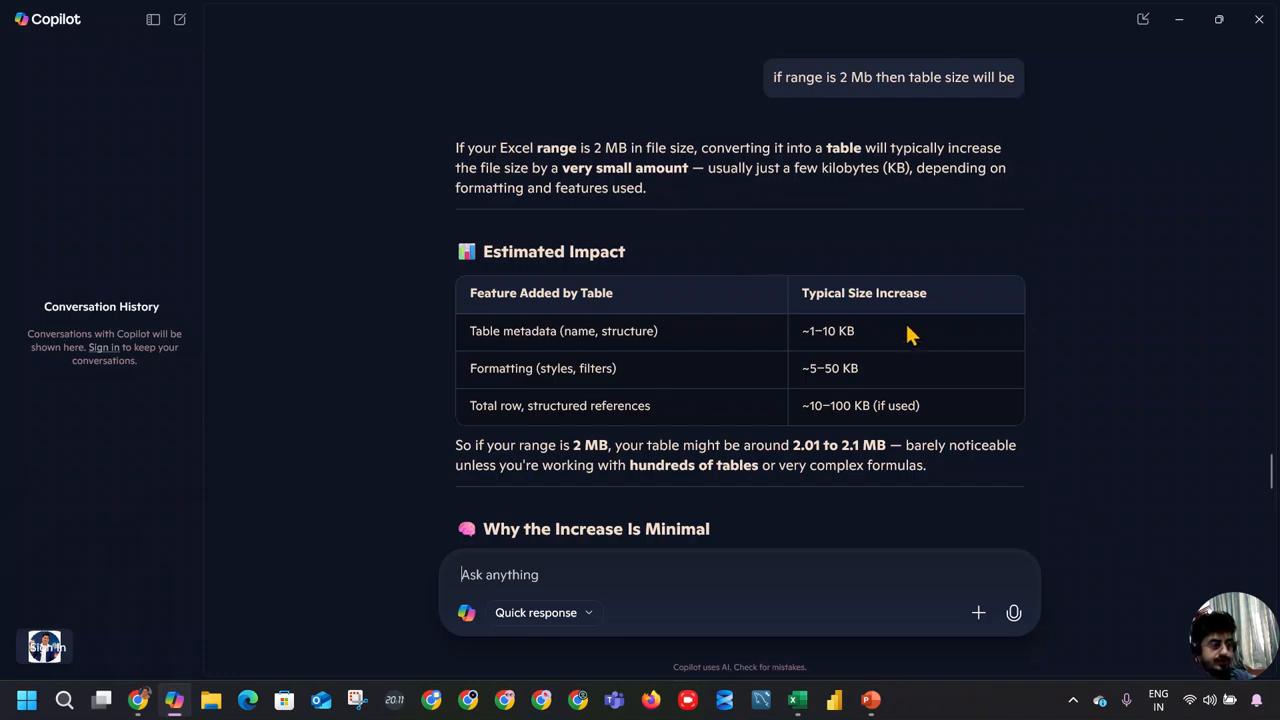
scroll(906, 334, "down", 1)
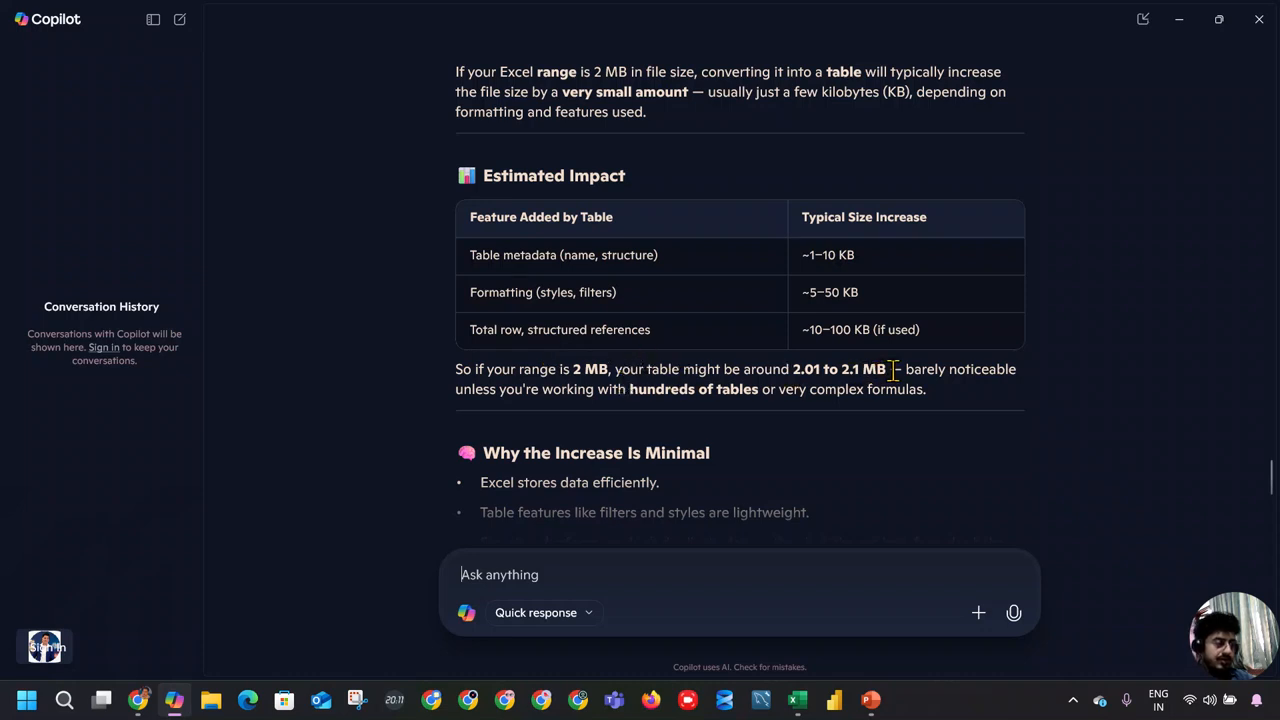
left_click_drag(485, 371, 645, 371)
left_click_drag(903, 370, 840, 369)
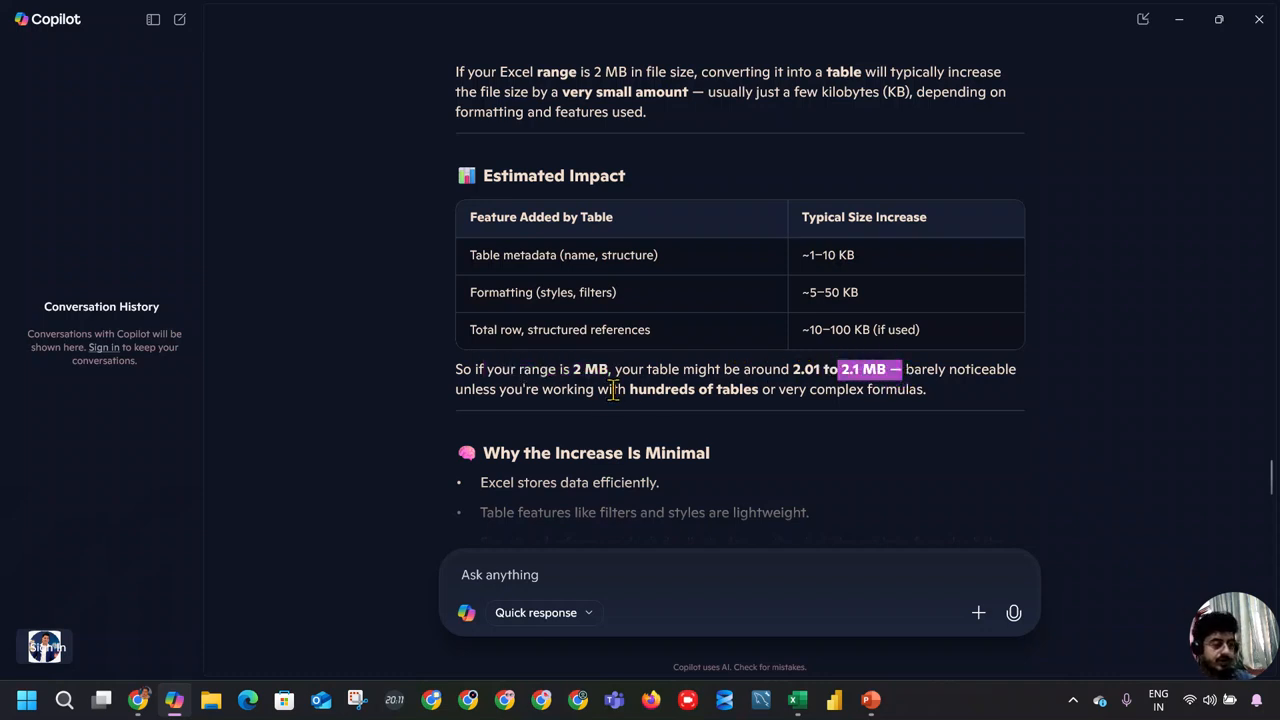
scroll(900, 403, "down", 3)
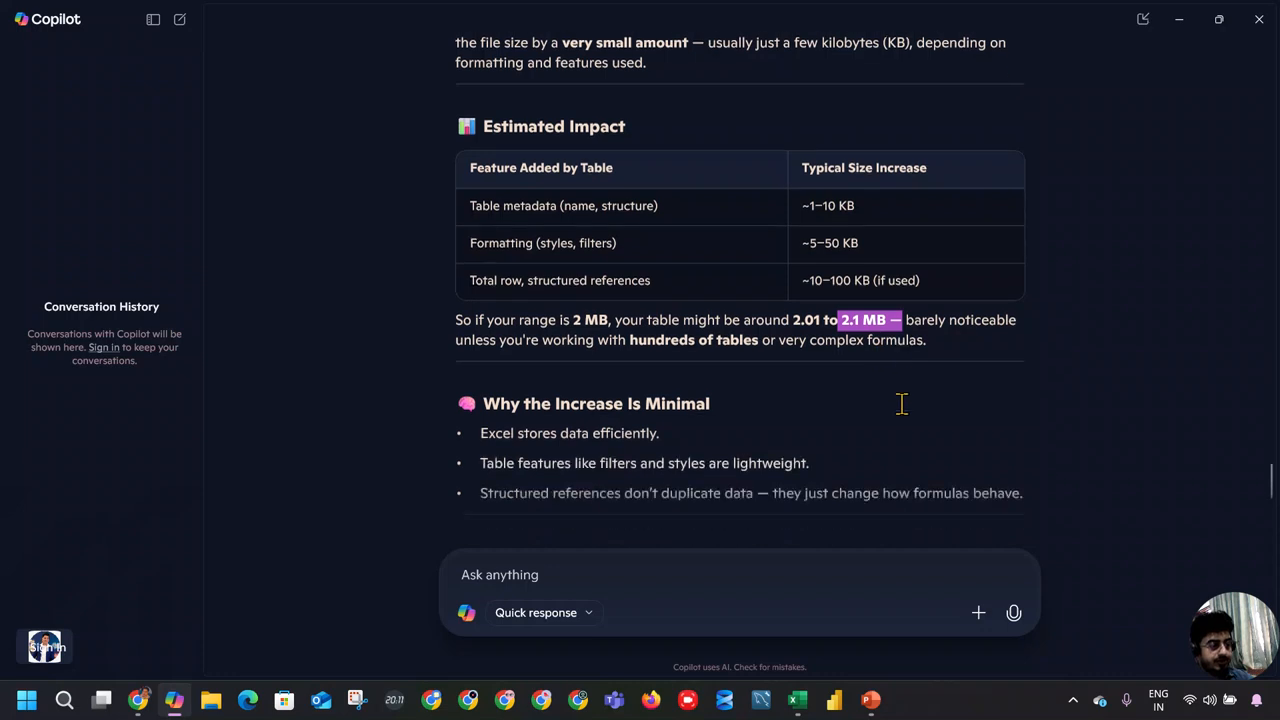
scroll(619, 349, "down", 1)
scroll(619, 345, "down", 3)
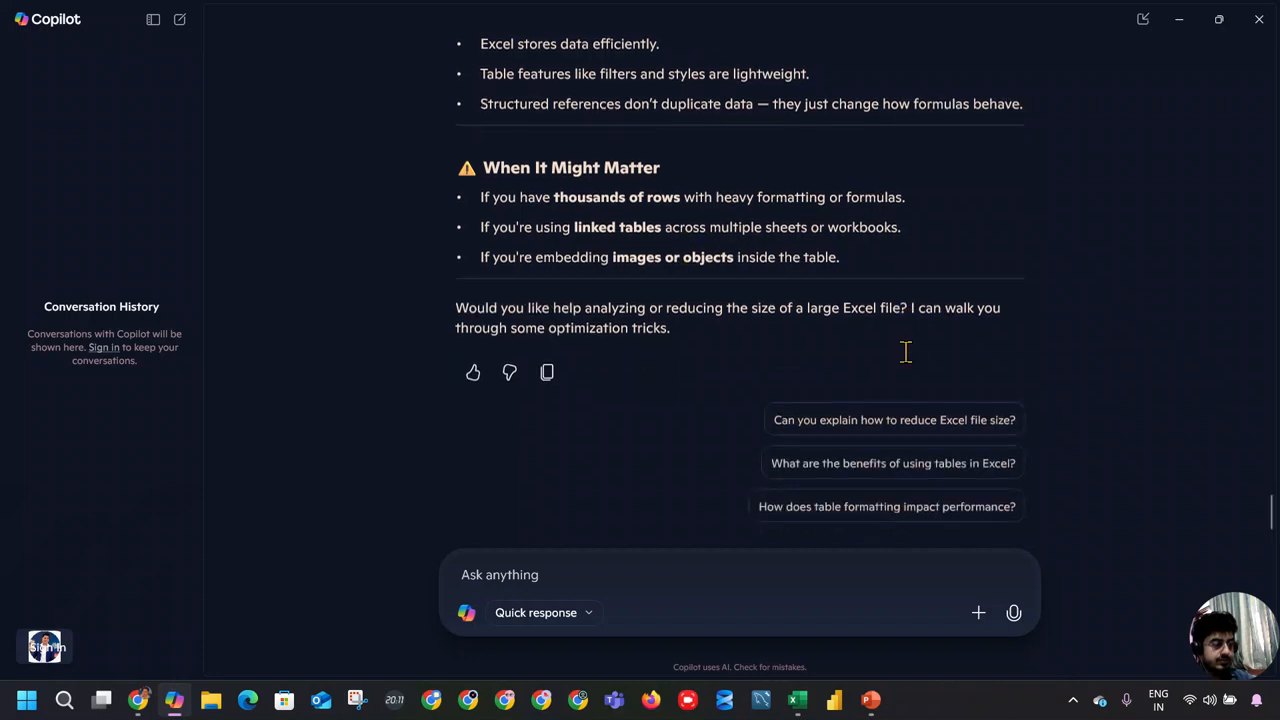
Send the follow-up "100 MB" to Copilot and examine the realistic table size estimates.
left_click(605, 559)
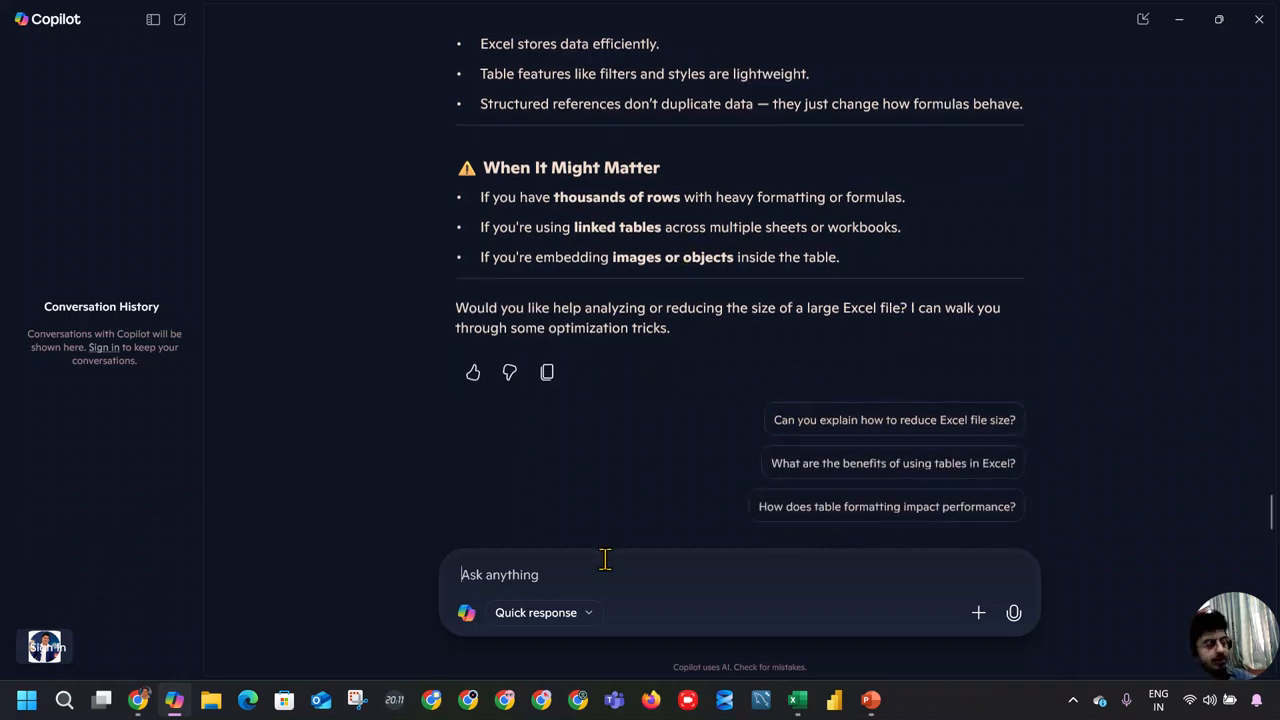
type("100 MB")
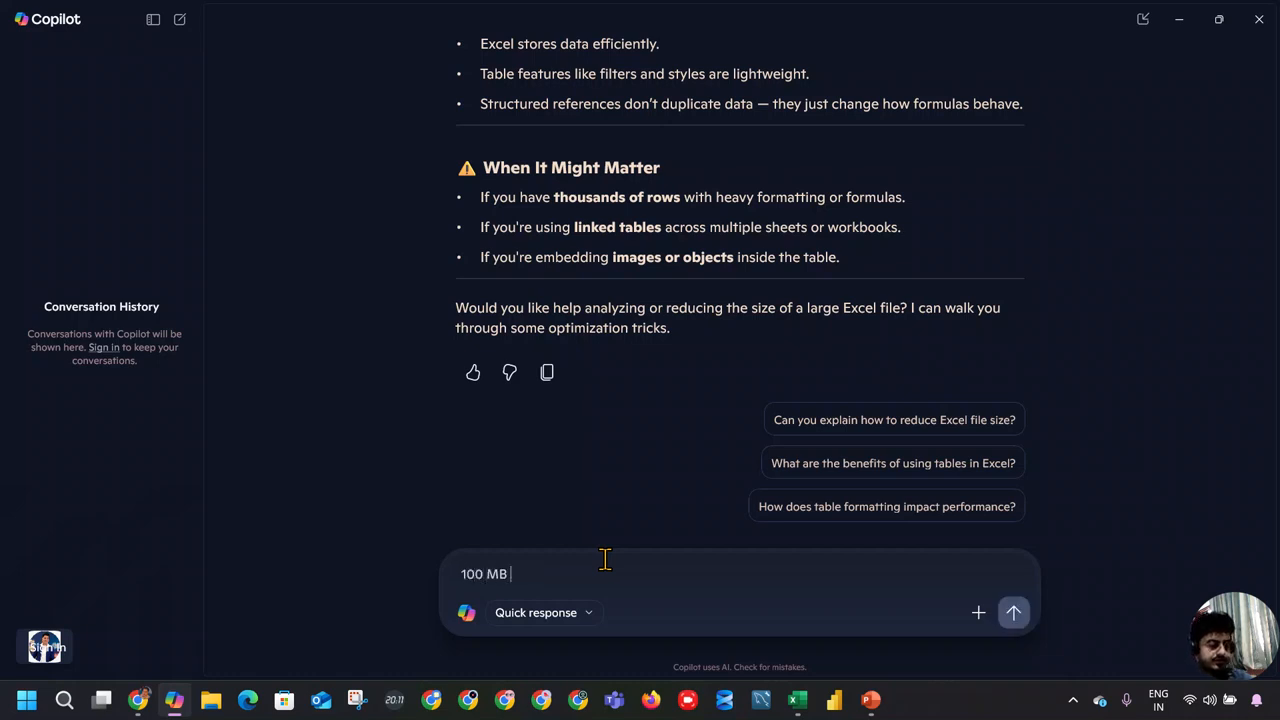
key("Return")
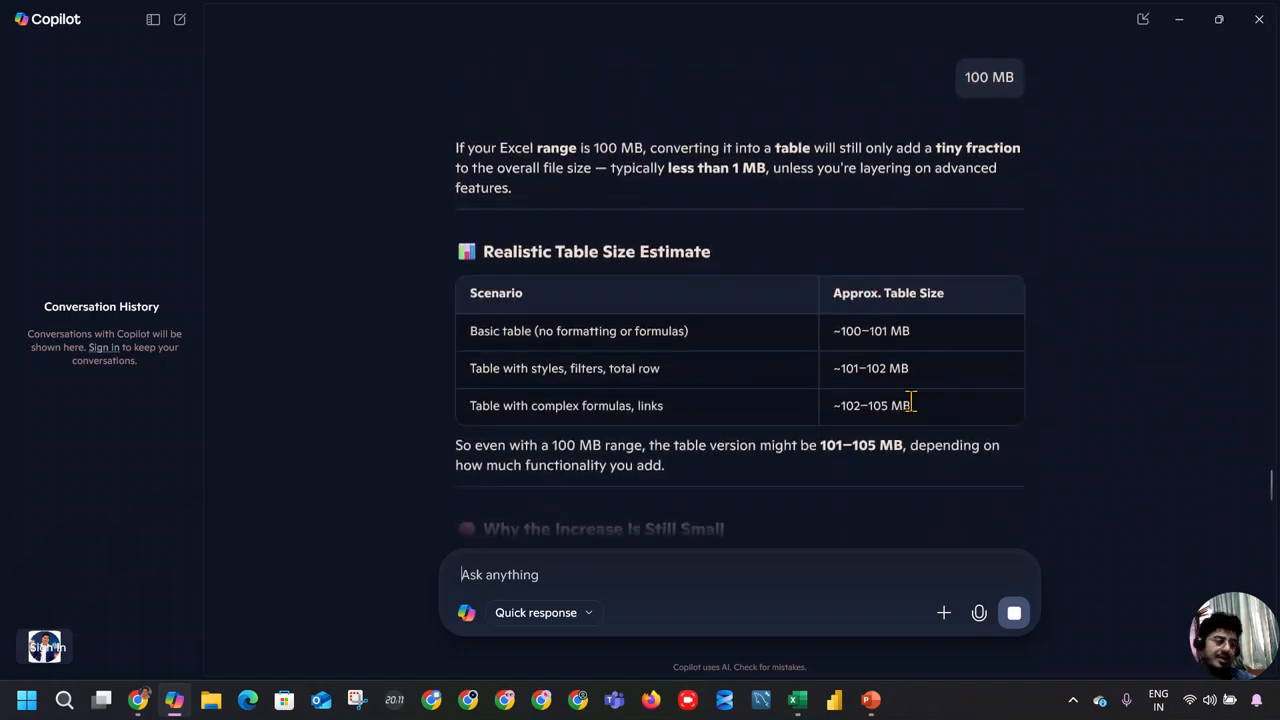
left_click(910, 406)
left_click_drag(910, 406, 806, 363)
scroll(814, 349, "down", 2)
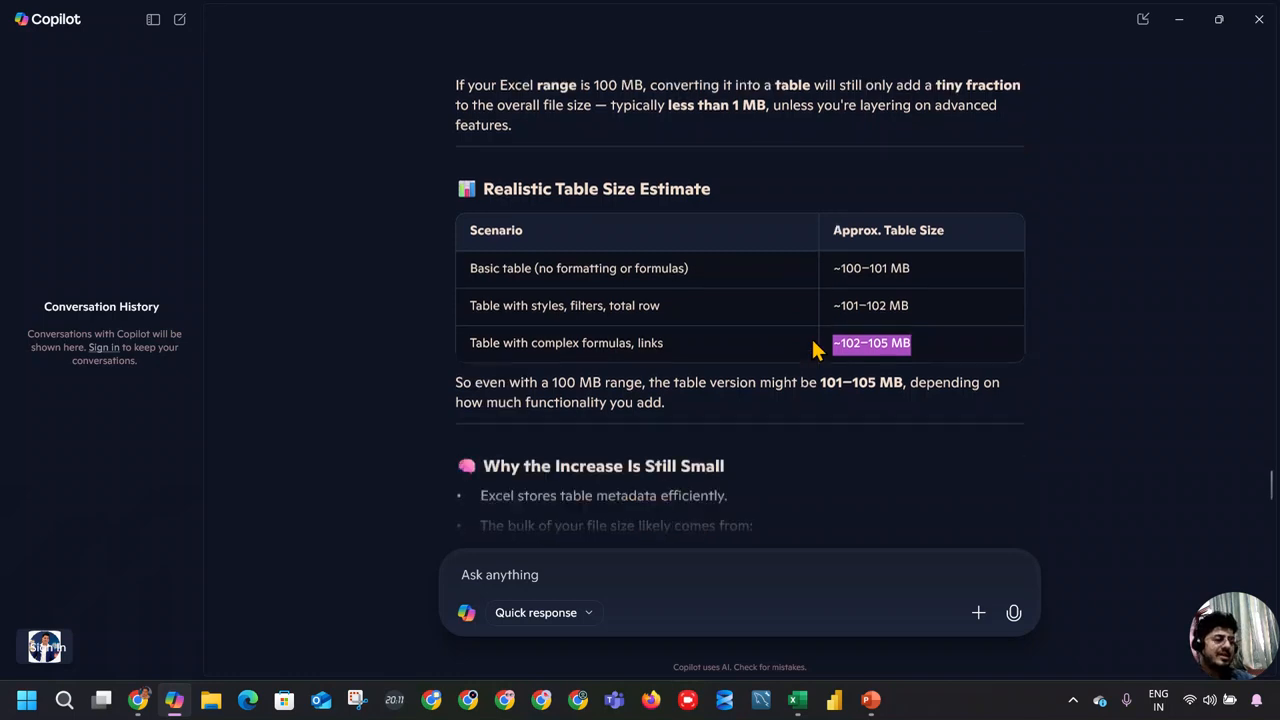
left_click_drag(903, 219, 856, 220)
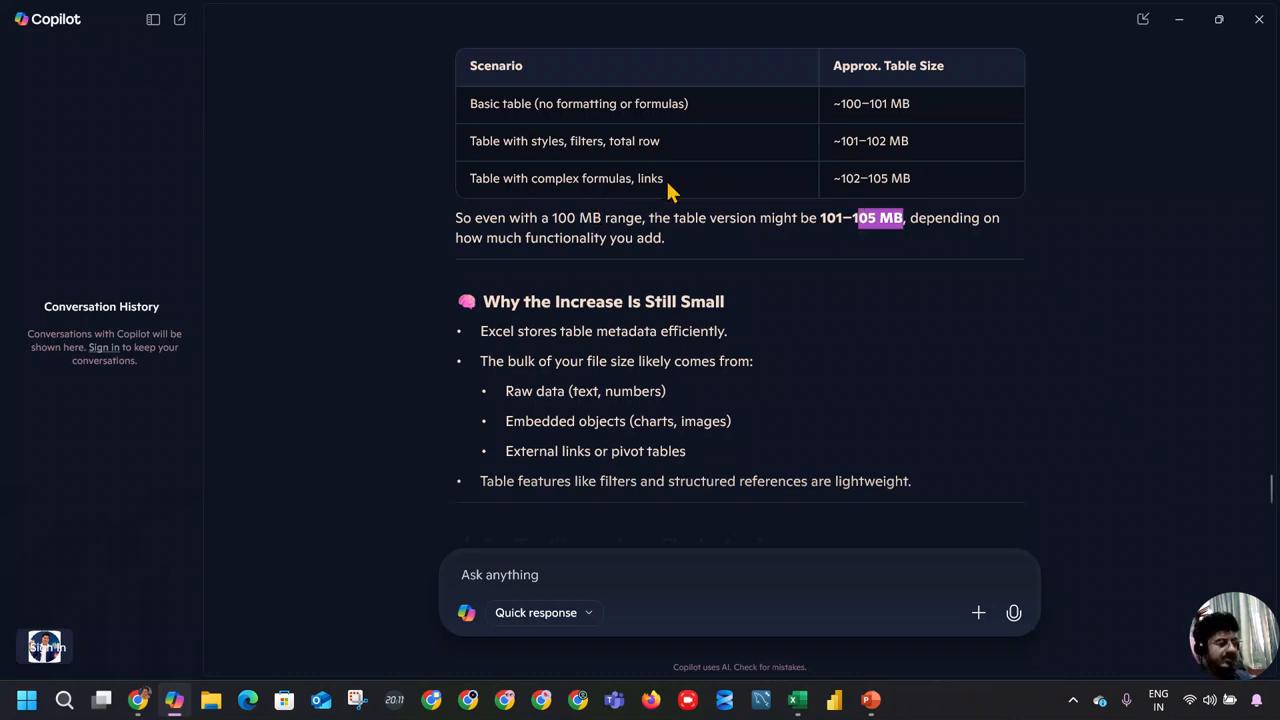
Switch back to the Excel workbook and review the Order ID lookup beside the table on Data (3).
left_click(1182, 21)
left_click(394, 448)
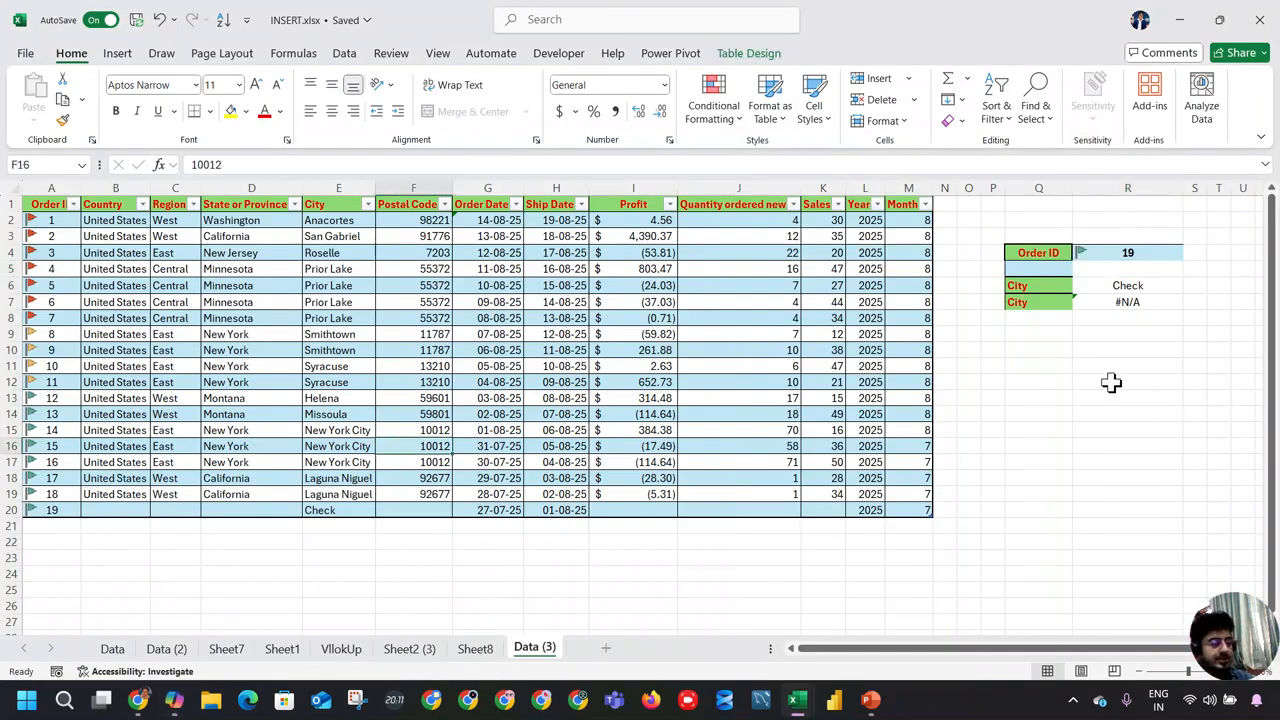
left_click(1140, 253)
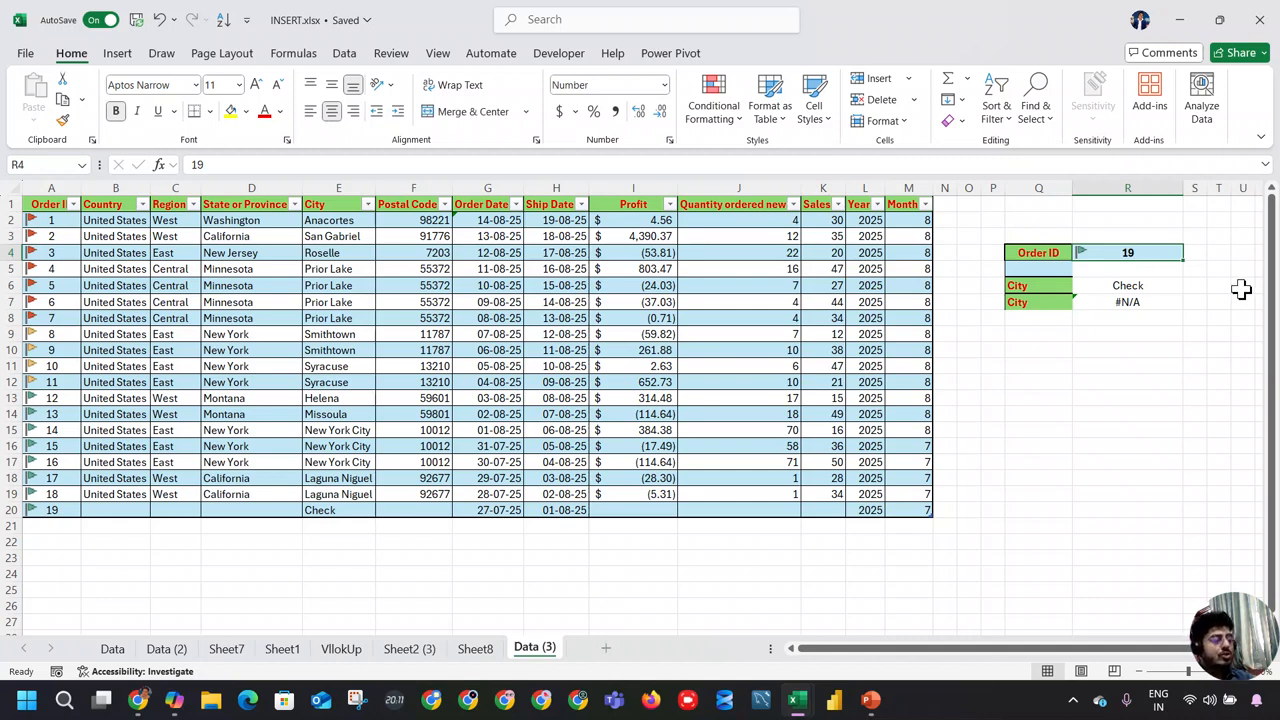
left_click(258, 266)
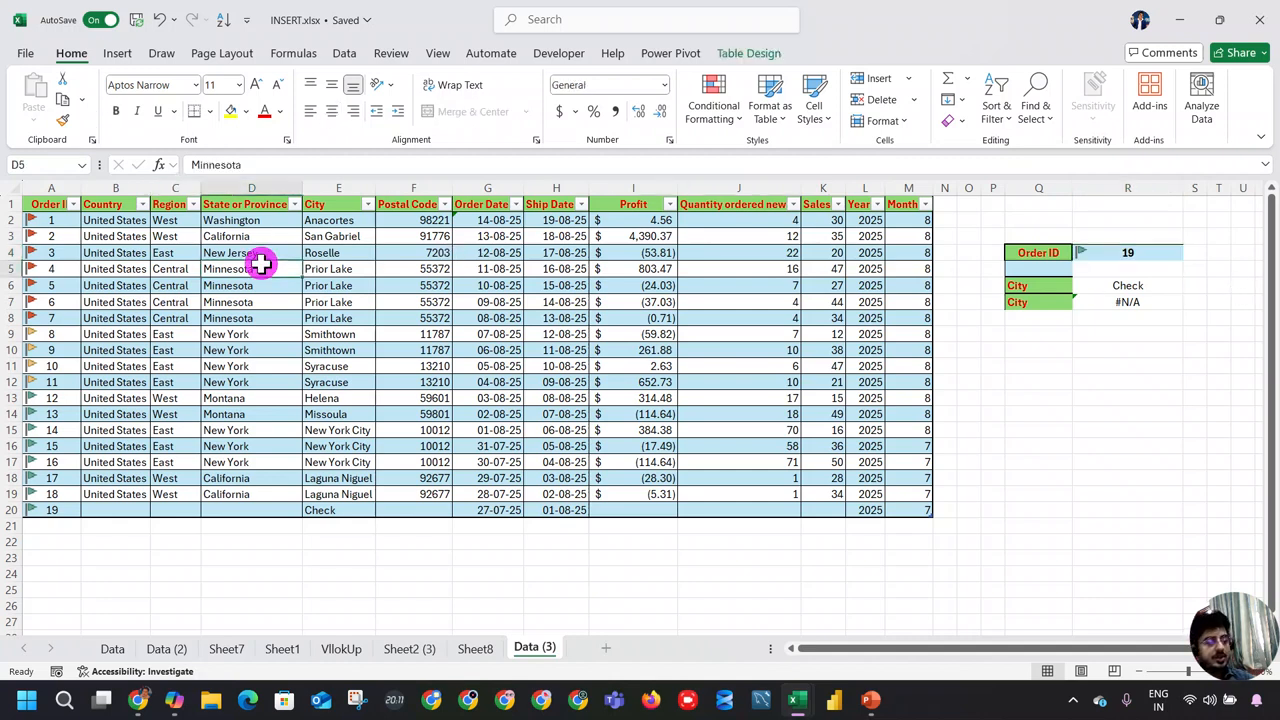
Try a blue gradient-fill data bar on cell J4 in the Quantity ordered new column.
left_click(716, 115)
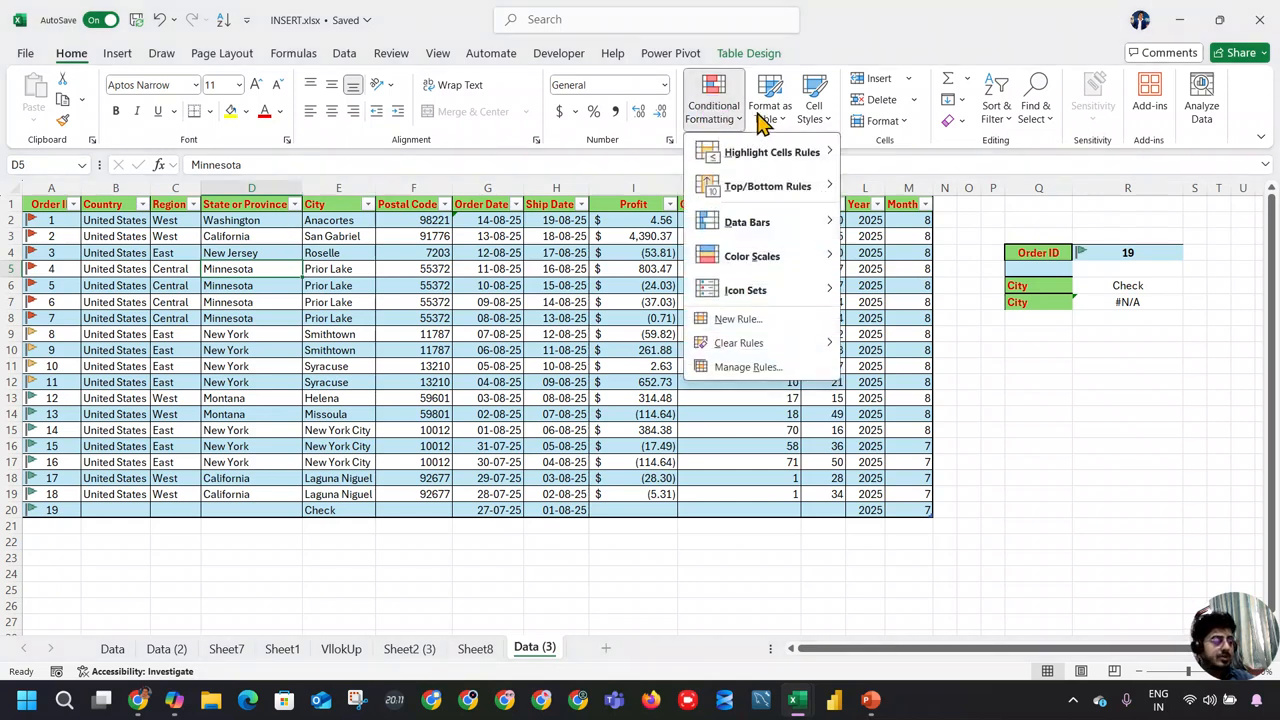
left_click(512, 185)
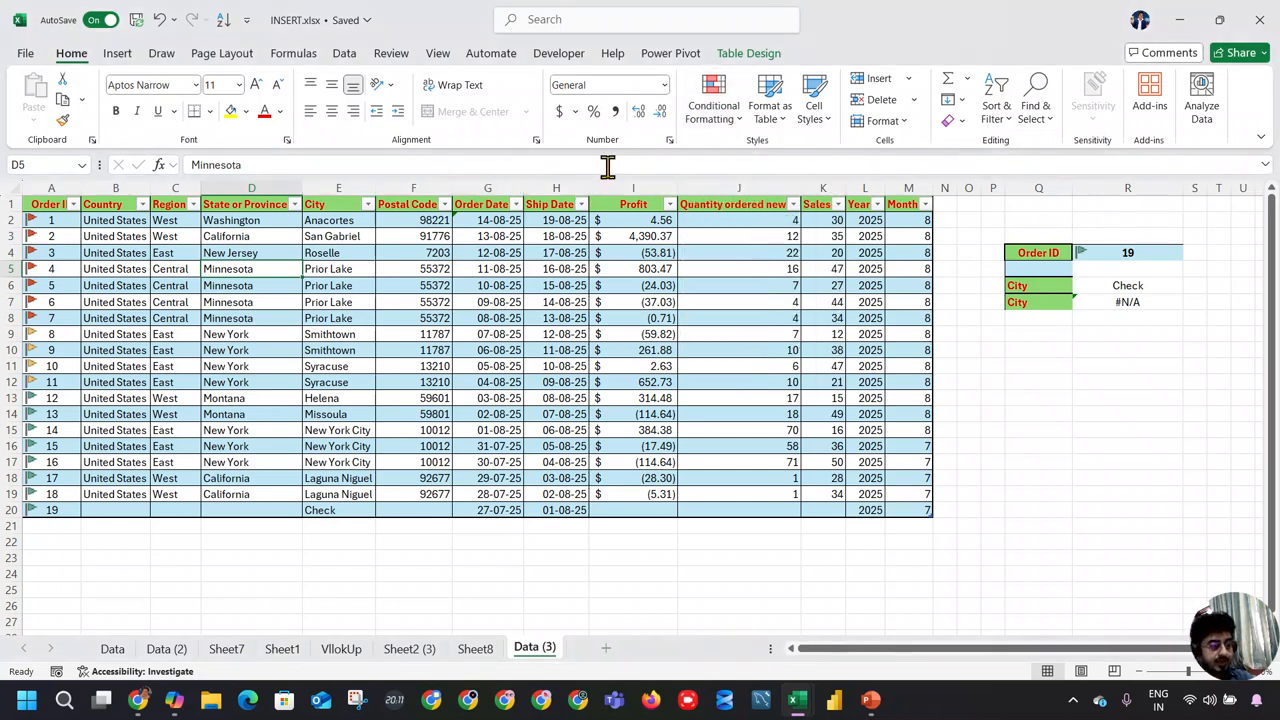
left_click(745, 188)
left_click(730, 115)
mouse_move(812, 156)
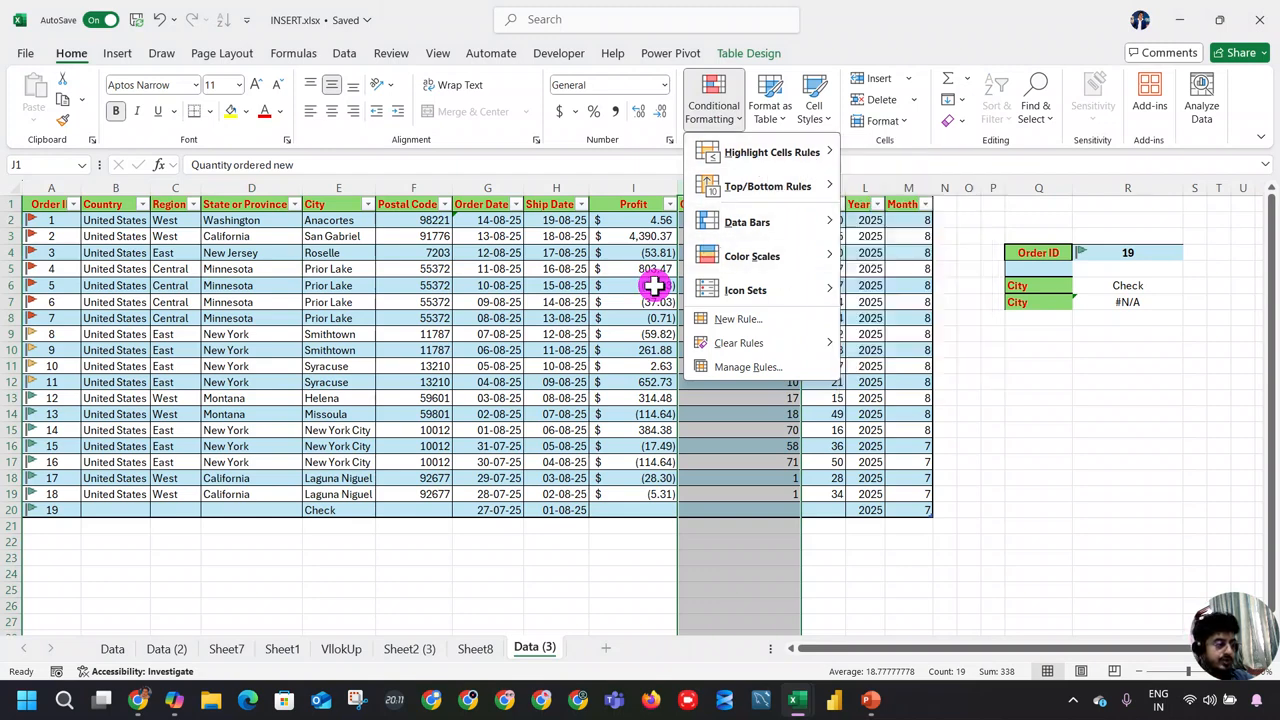
left_click(730, 252)
left_click(735, 115)
mouse_move(828, 220)
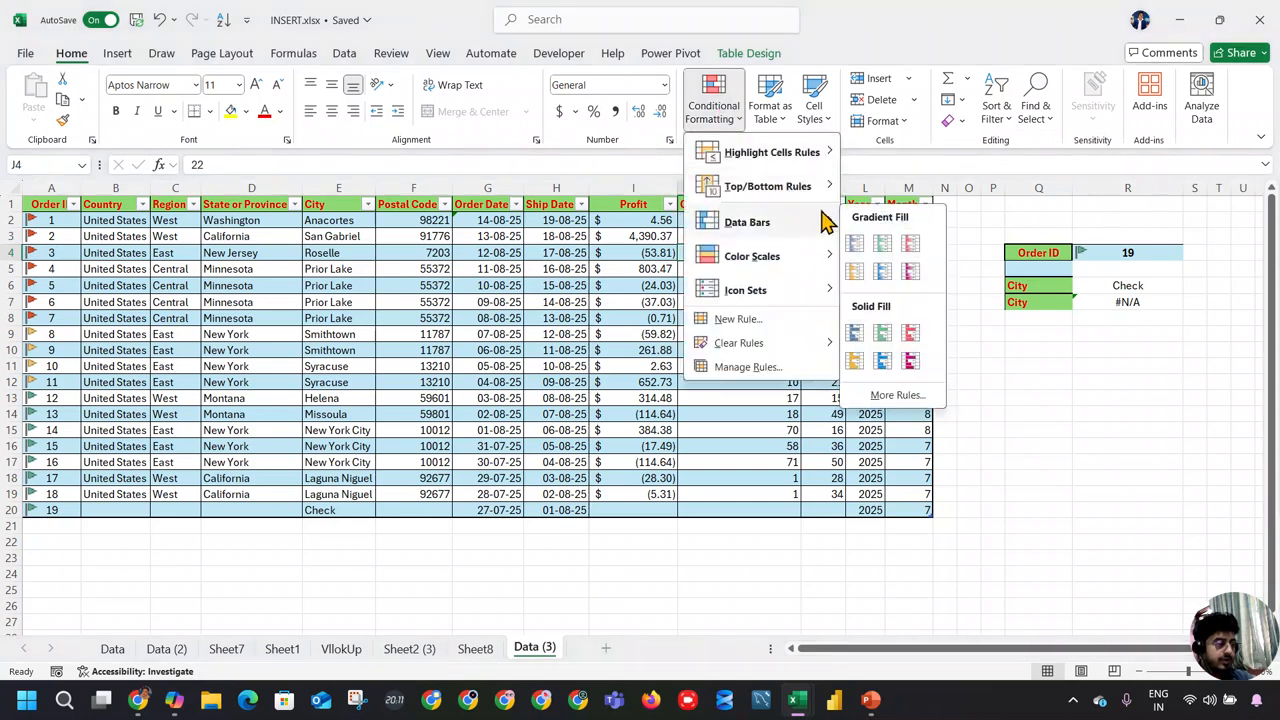
left_click(856, 242)
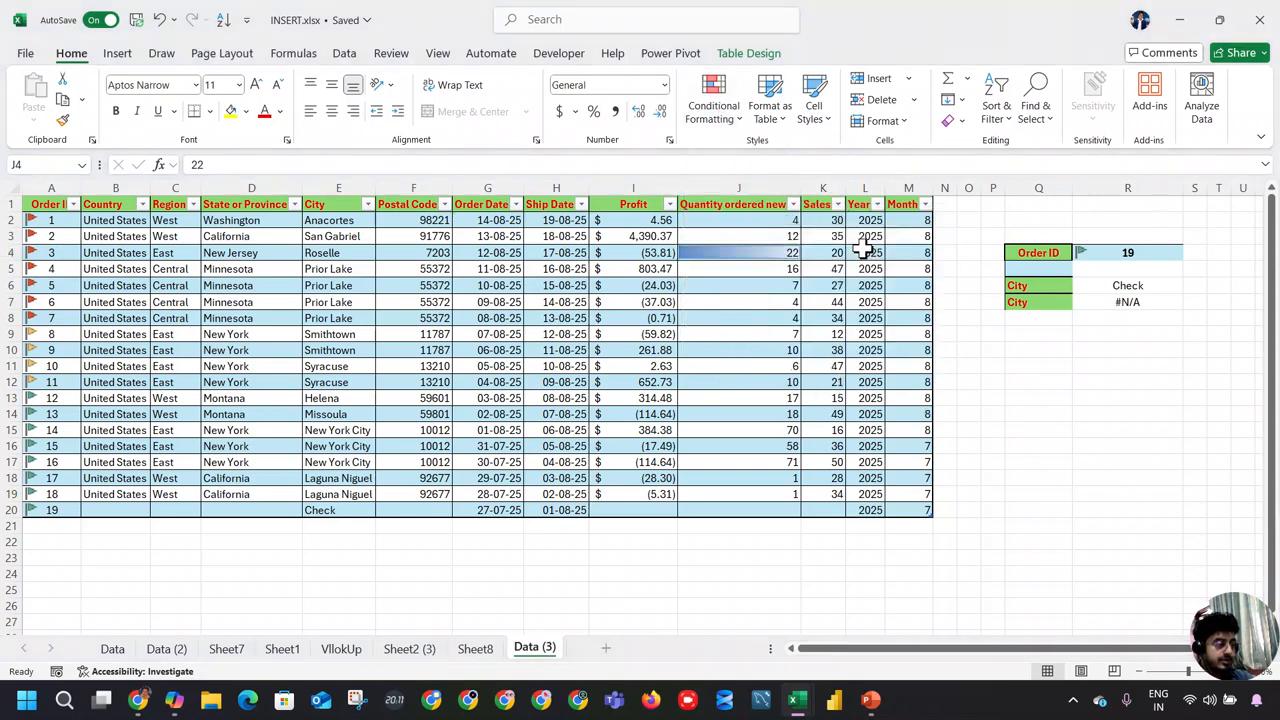
Undo the data bar on J4 and select the first Quantity ordered new value, J2.
left_click(735, 187)
left_click(725, 118)
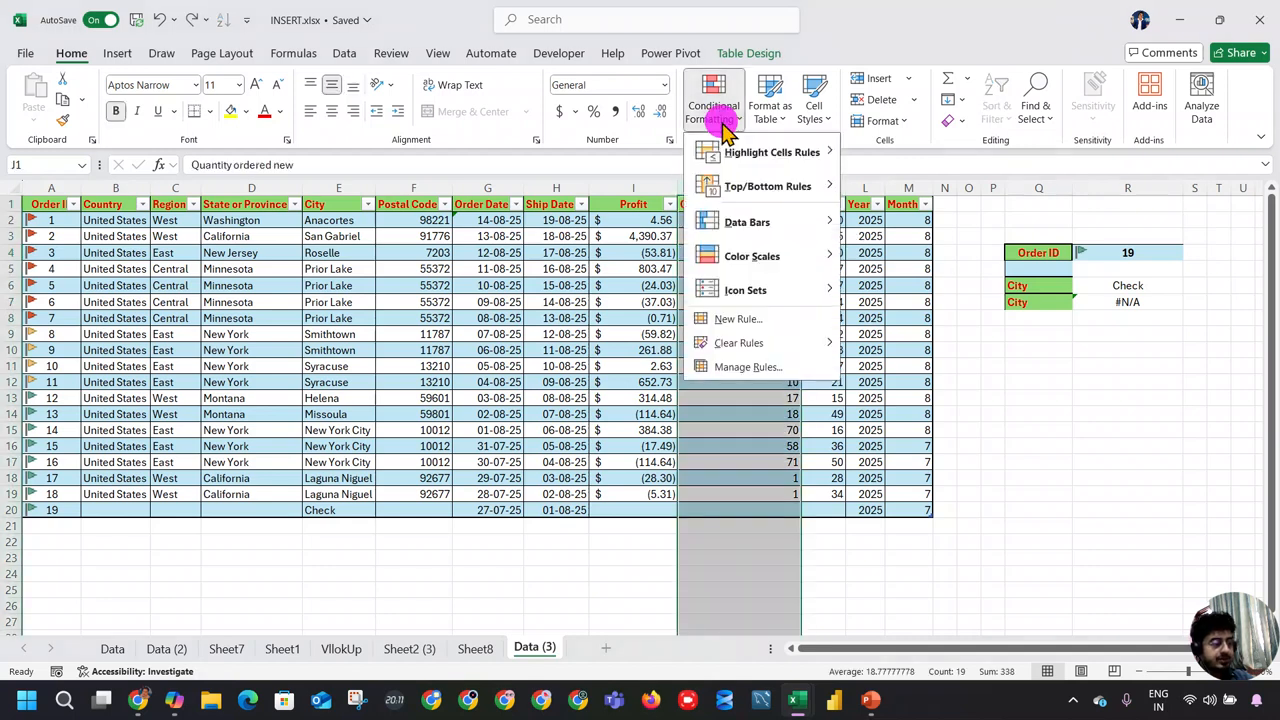
left_click(686, 423)
left_click(760, 222)
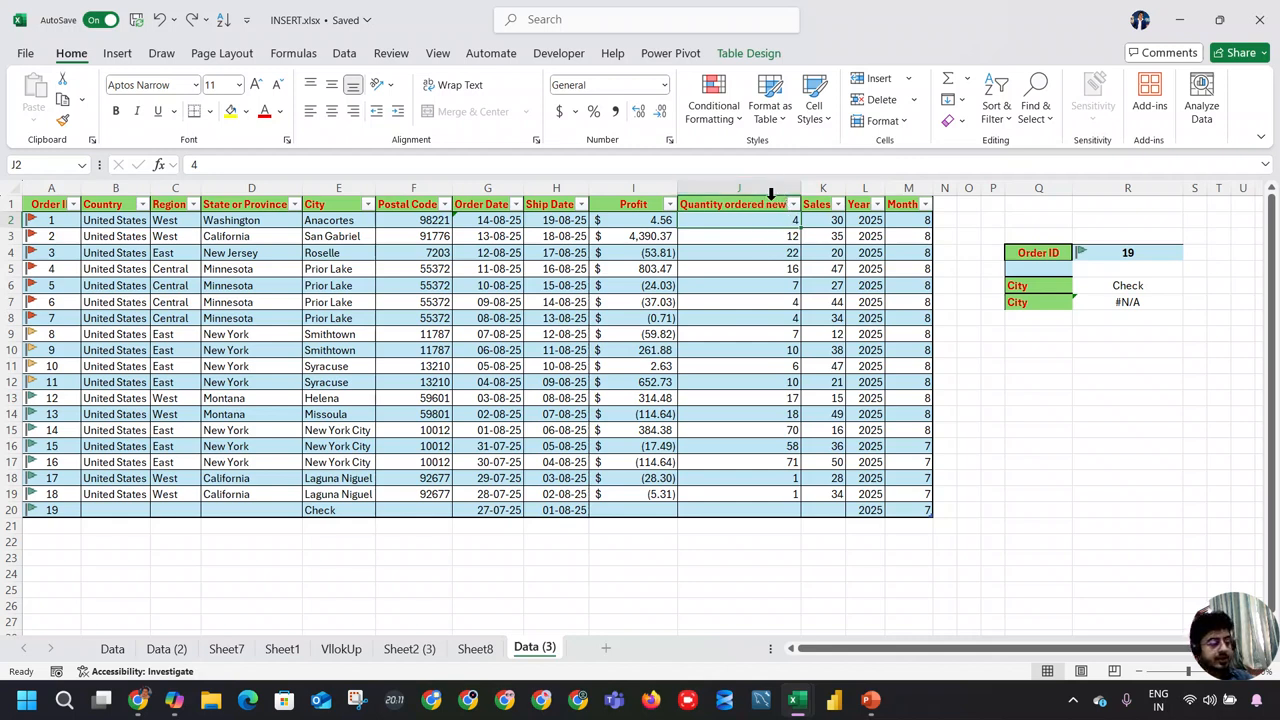
Add filters to the row 3 headers of the order data on the Data sheet.
left_click(108, 652)
left_click(378, 263)
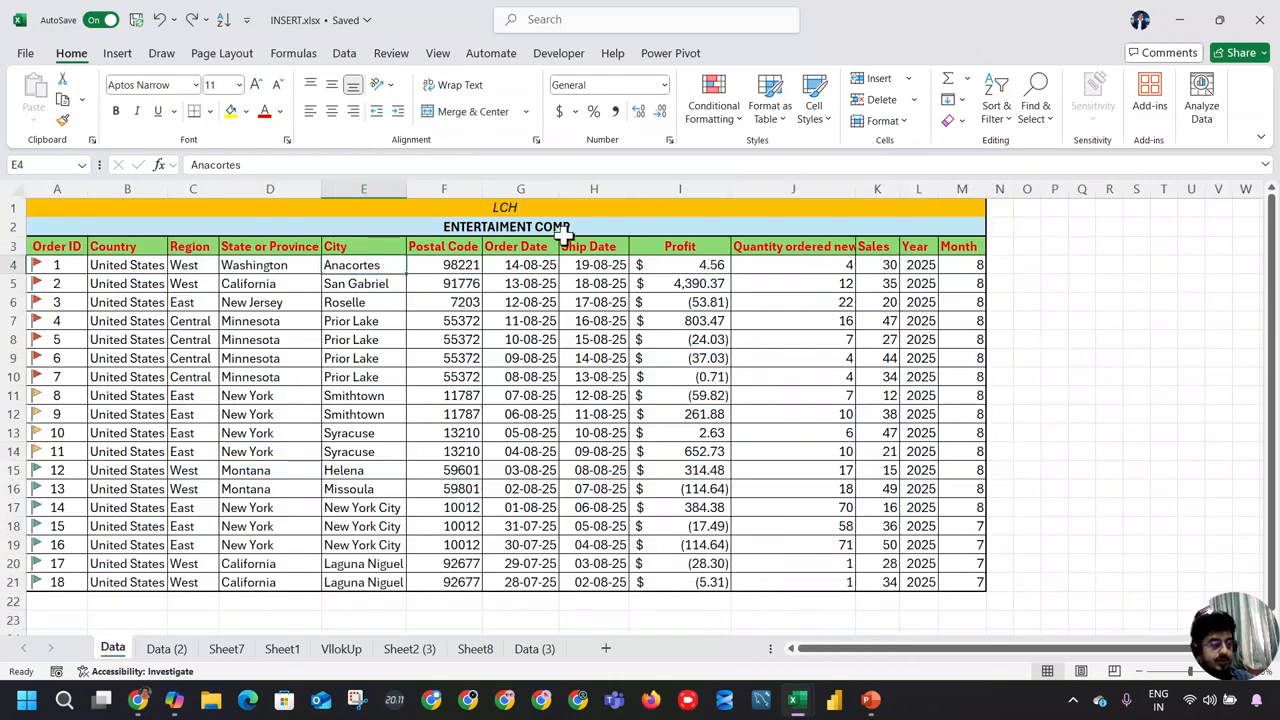
left_click(368, 249)
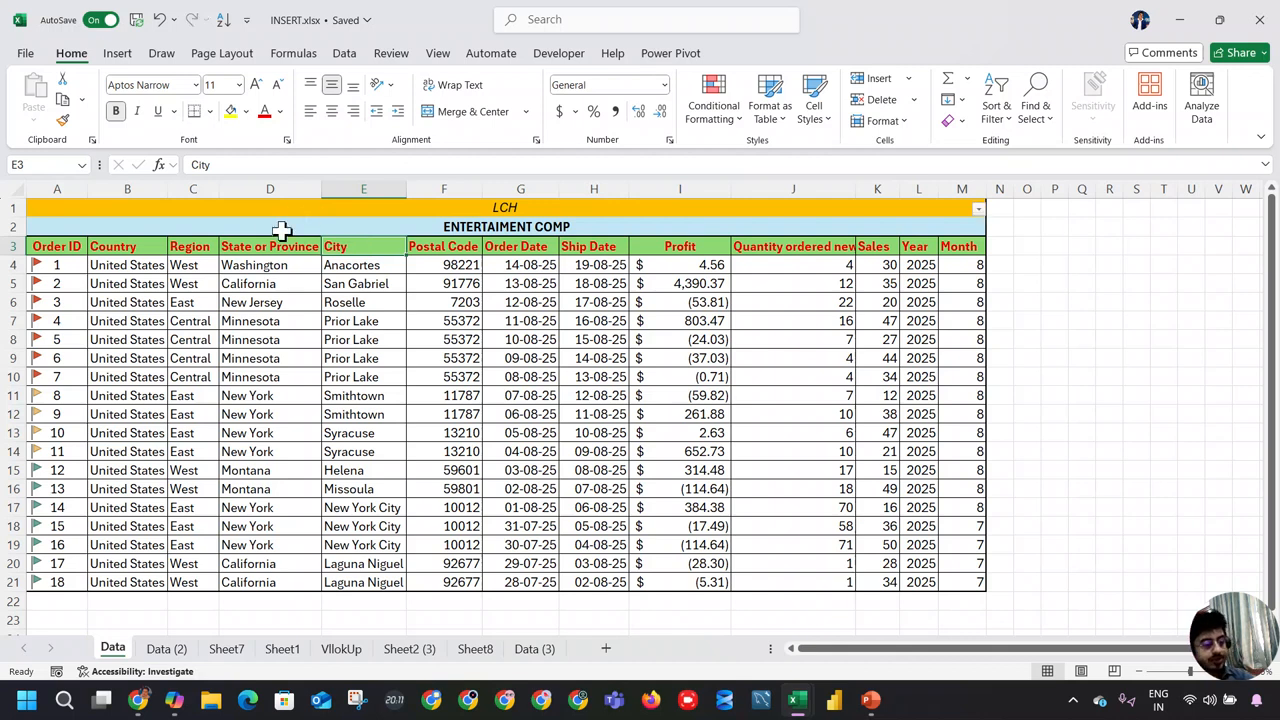
key("shift+space")
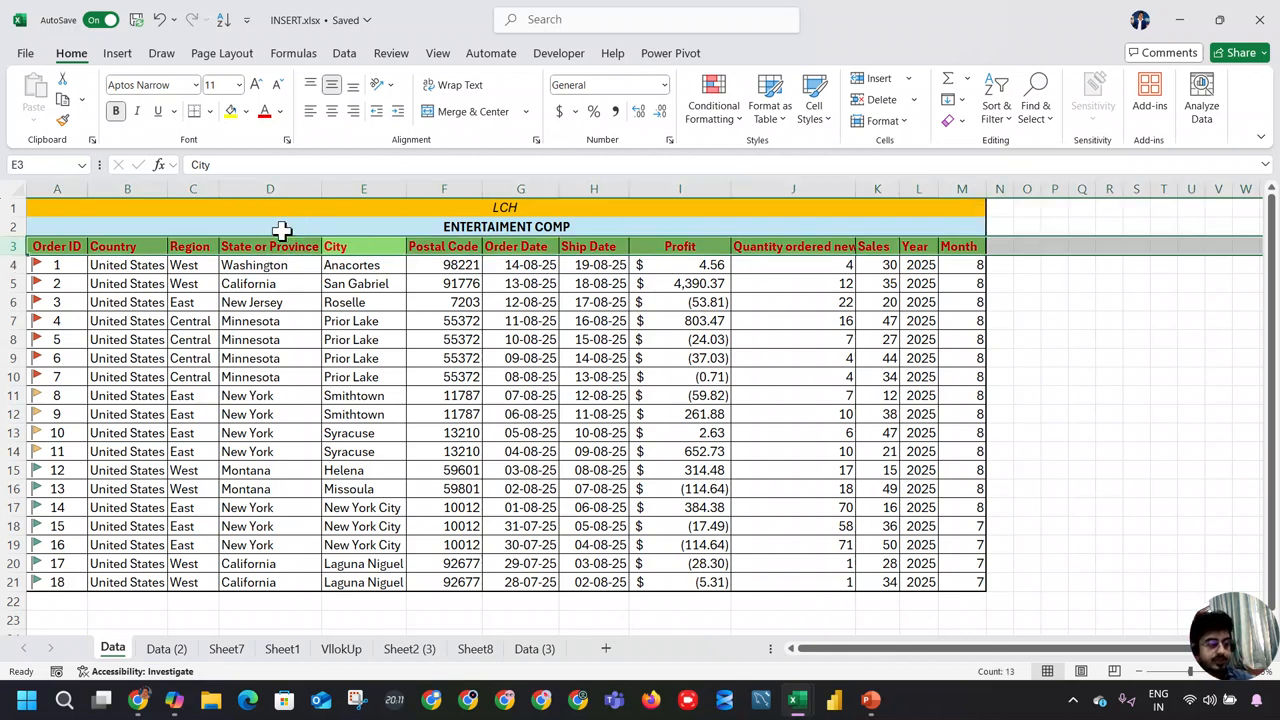
key("ctrl+shift+l")
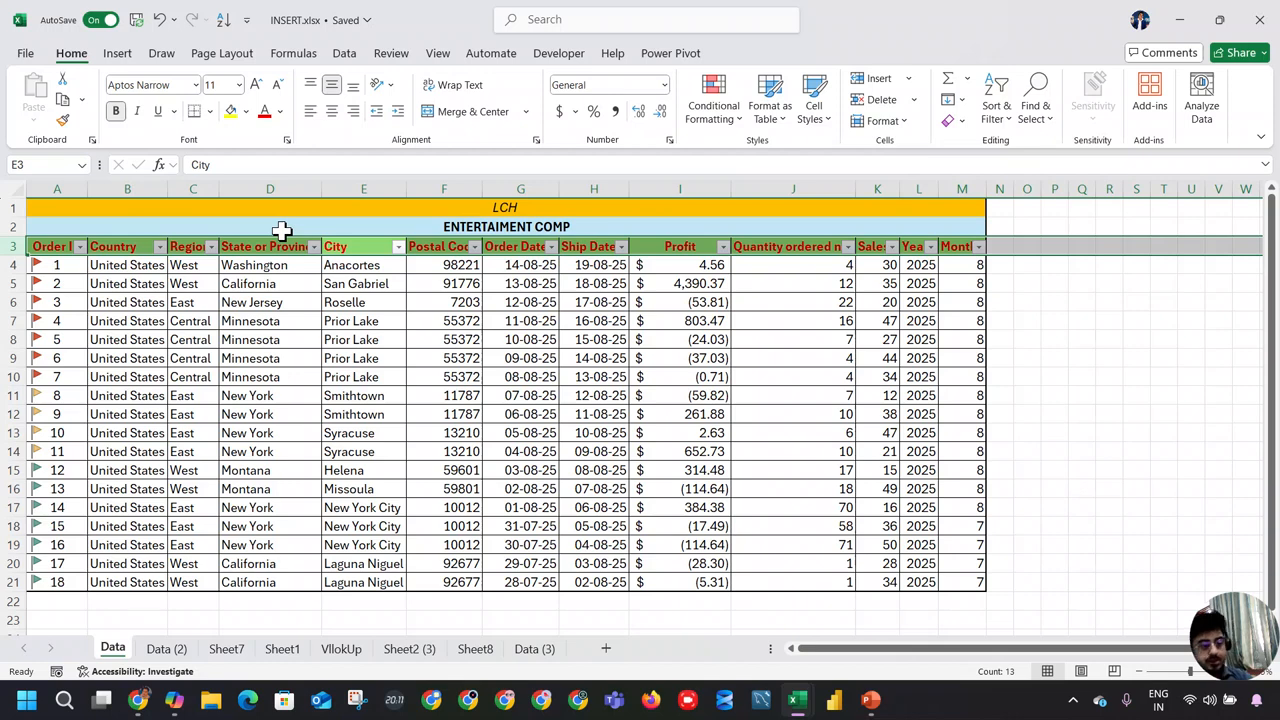
left_click(211, 246)
left_click(268, 282)
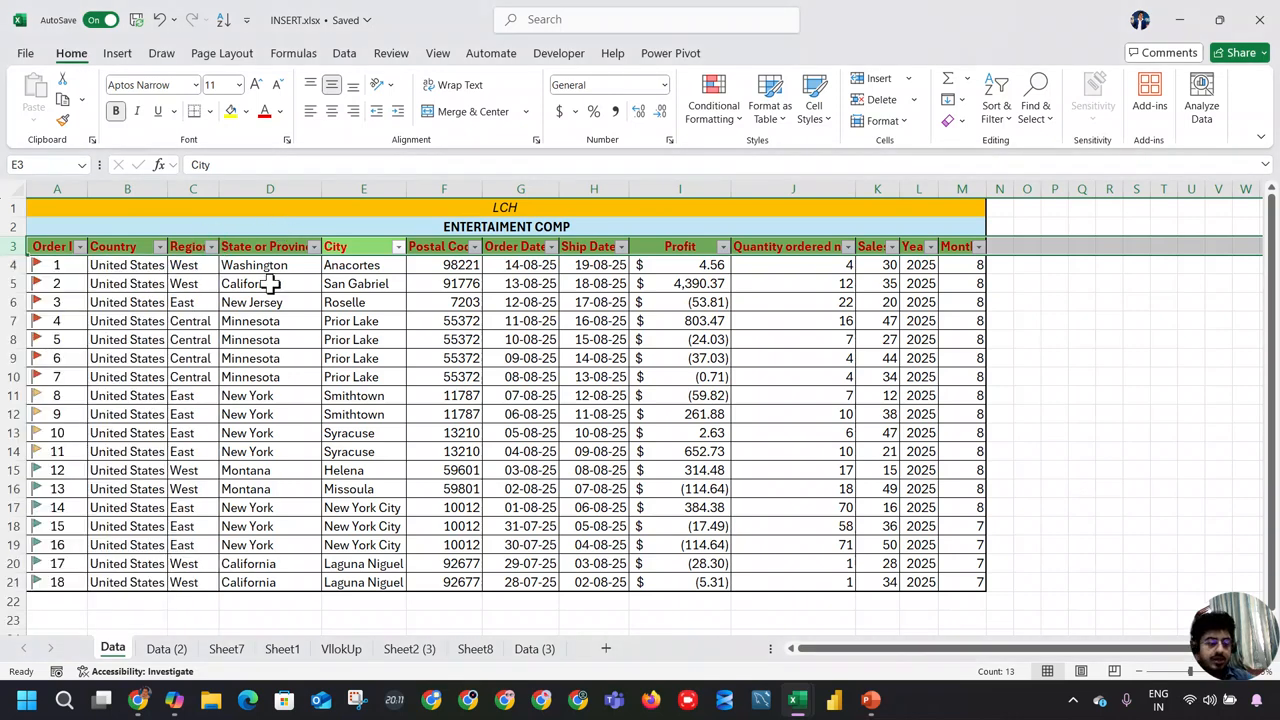
left_click(355, 340)
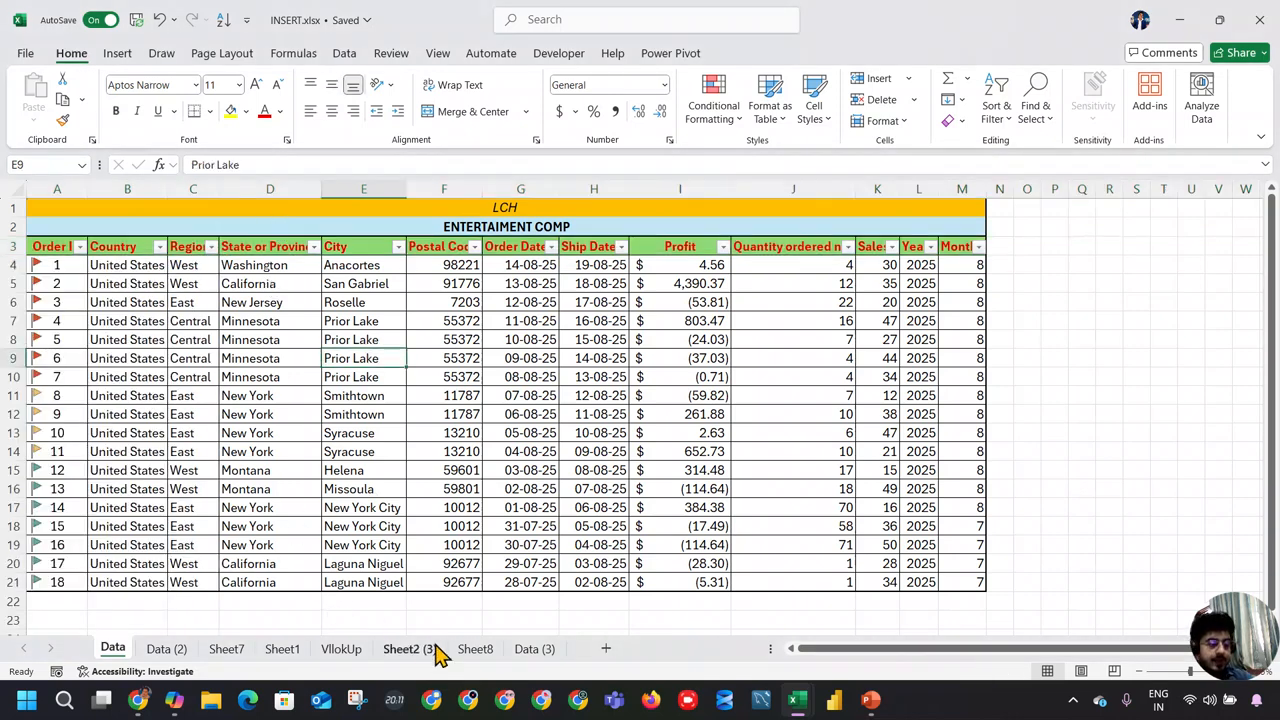
Examine the City filter options and the Profit header's context commands in the table on Data (3).
left_click(534, 648)
left_click(367, 204)
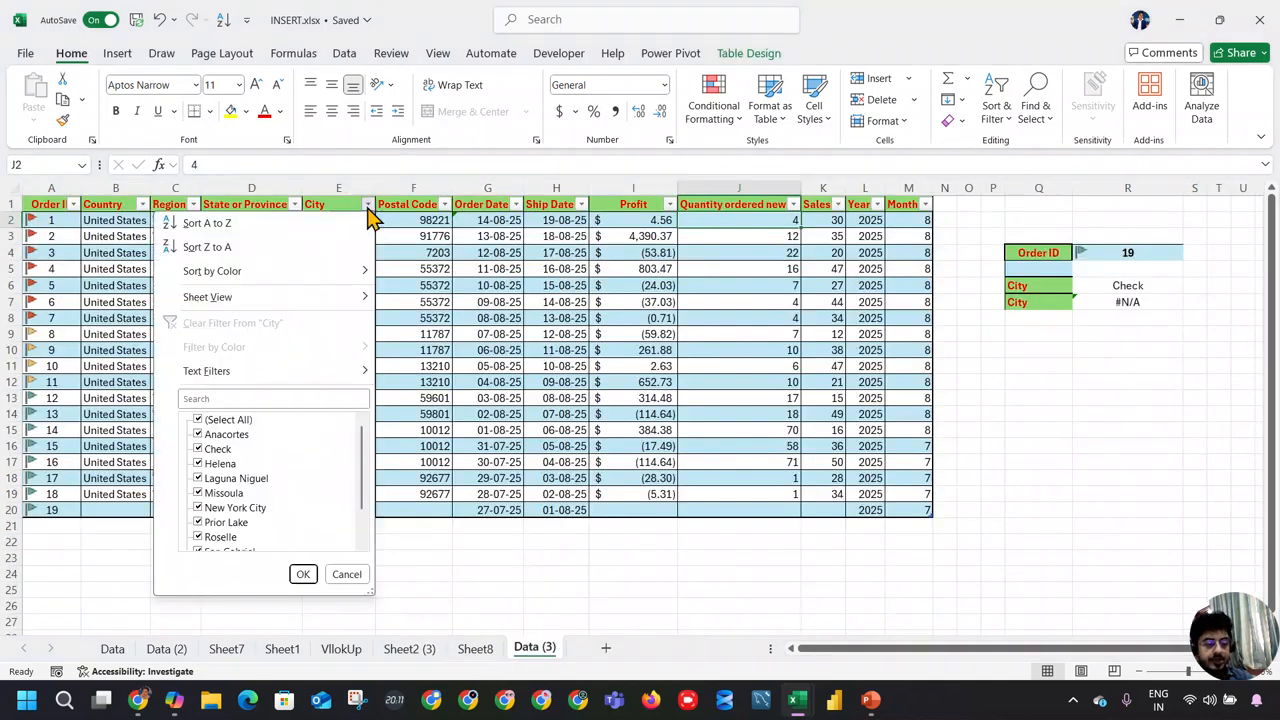
right_click(604, 208)
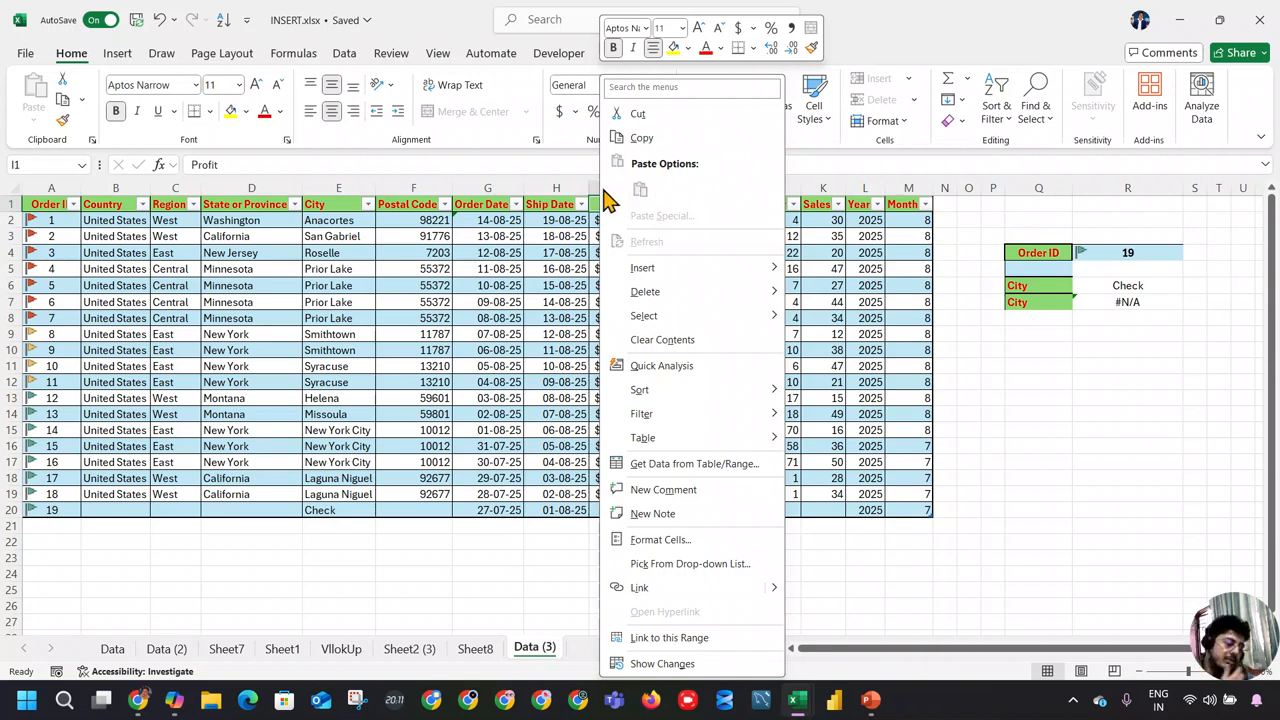
key("Escape")
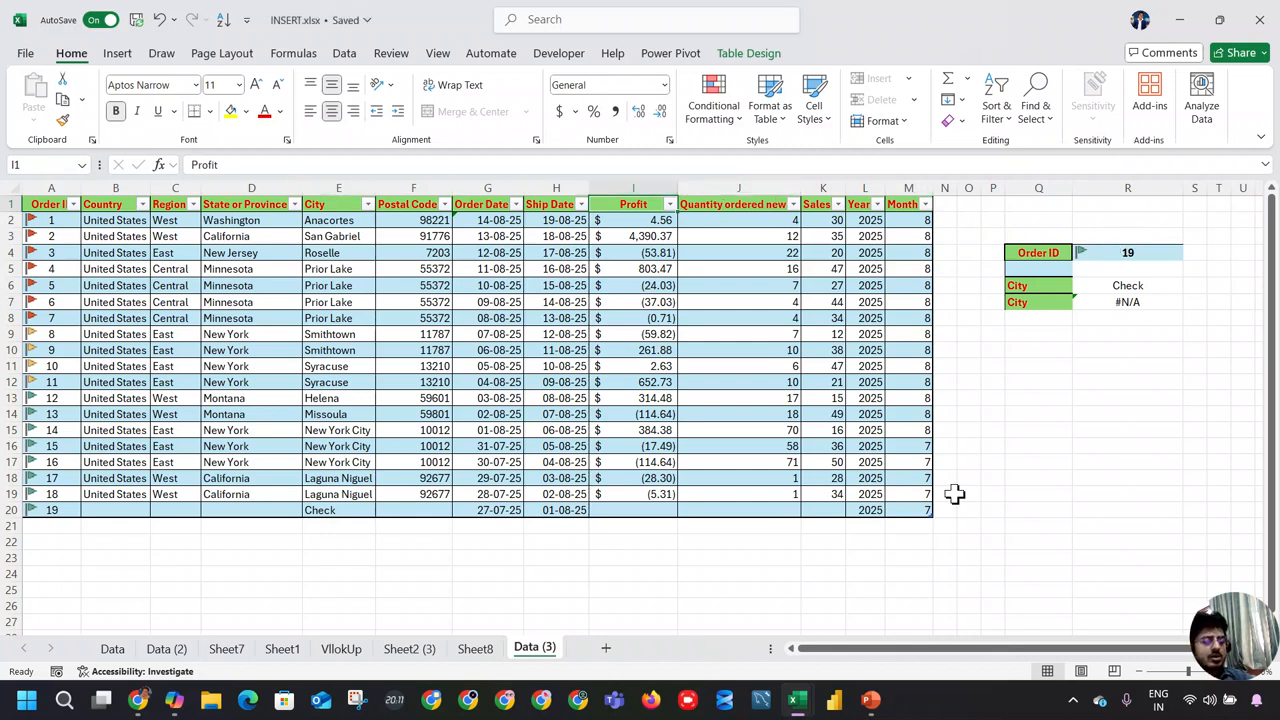
Copy the table range A1:M19 from Data (3) and paste it into a new worksheet.
left_click(476, 650)
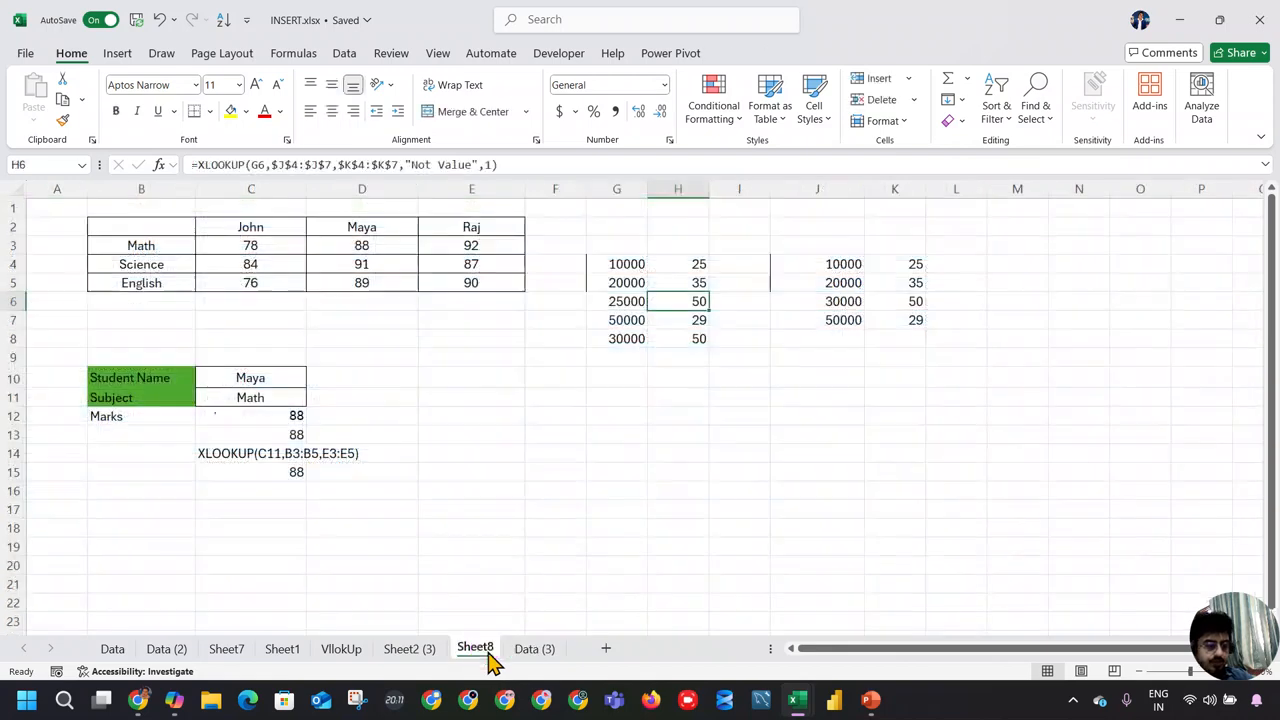
left_click(534, 649)
left_click_drag(50, 204, 917, 488)
key("ctrl+c")
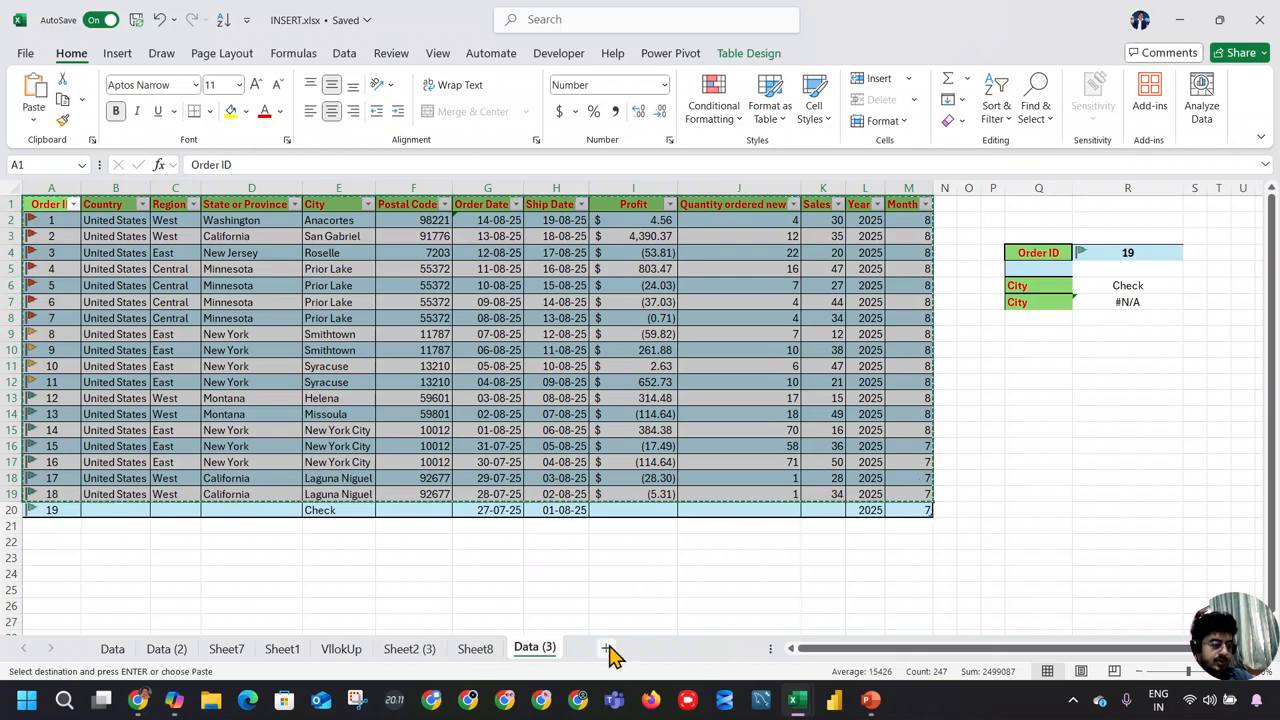
left_click(605, 648)
key("ctrl+v")
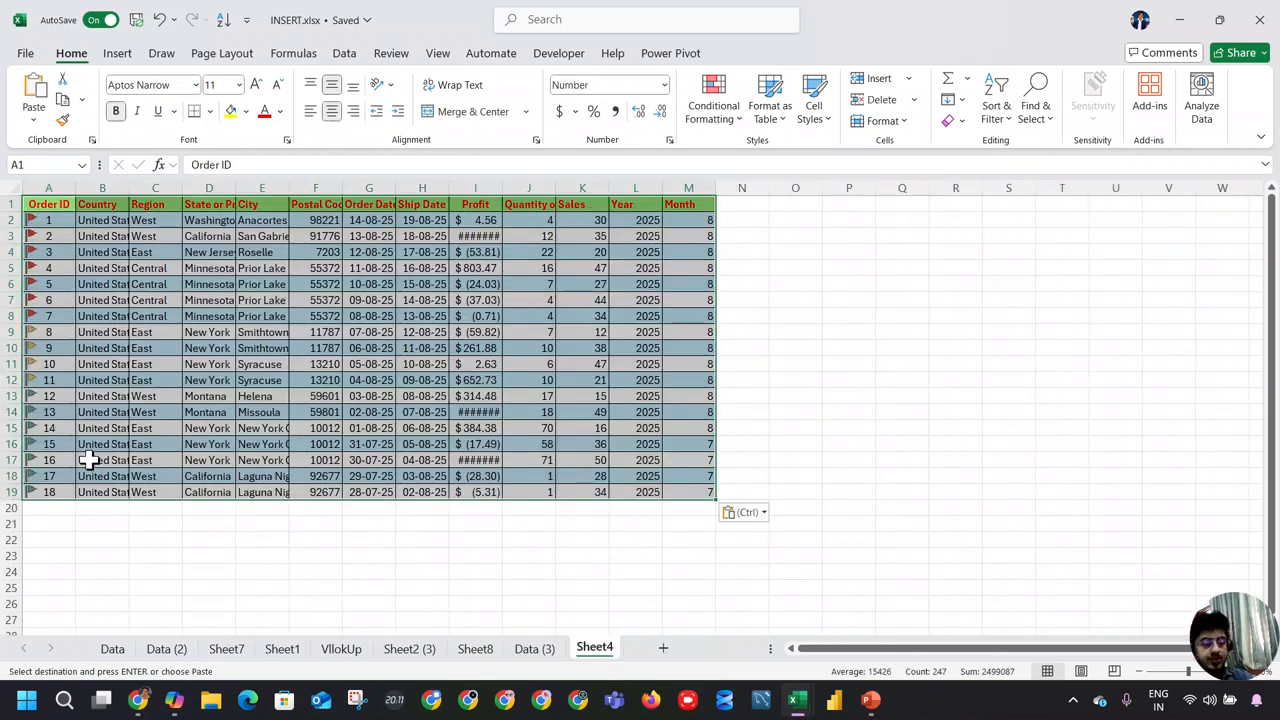
Compare the table insertion option for the pasted data on Sheet4 and the existing table on Data (3).
left_click(204, 381)
left_click(126, 55)
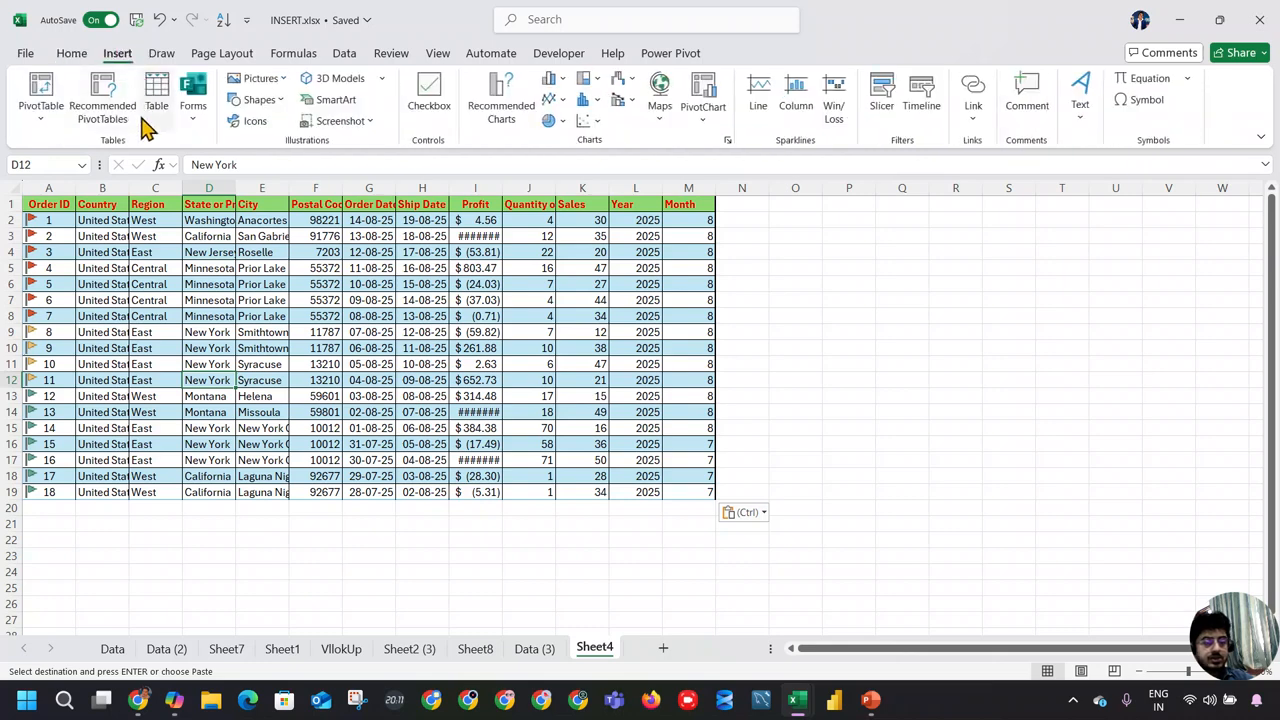
left_click(155, 122)
key("Escape")
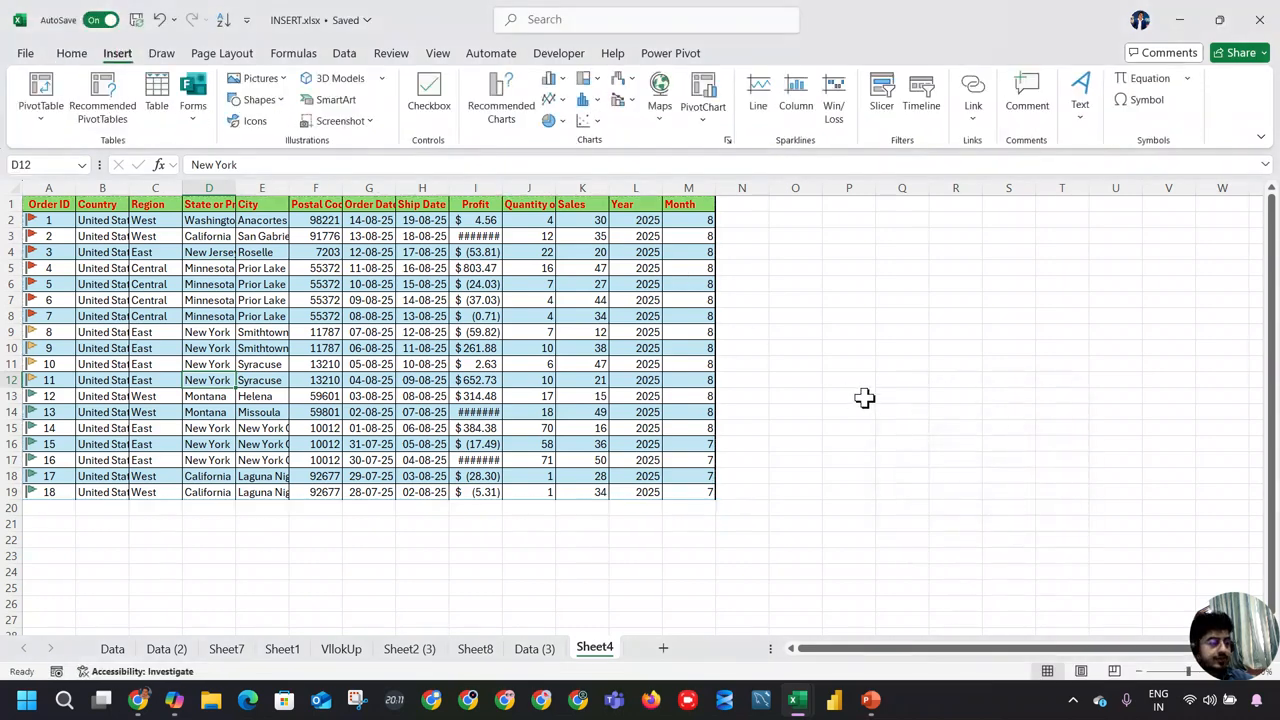
left_click(534, 648)
left_click(560, 379)
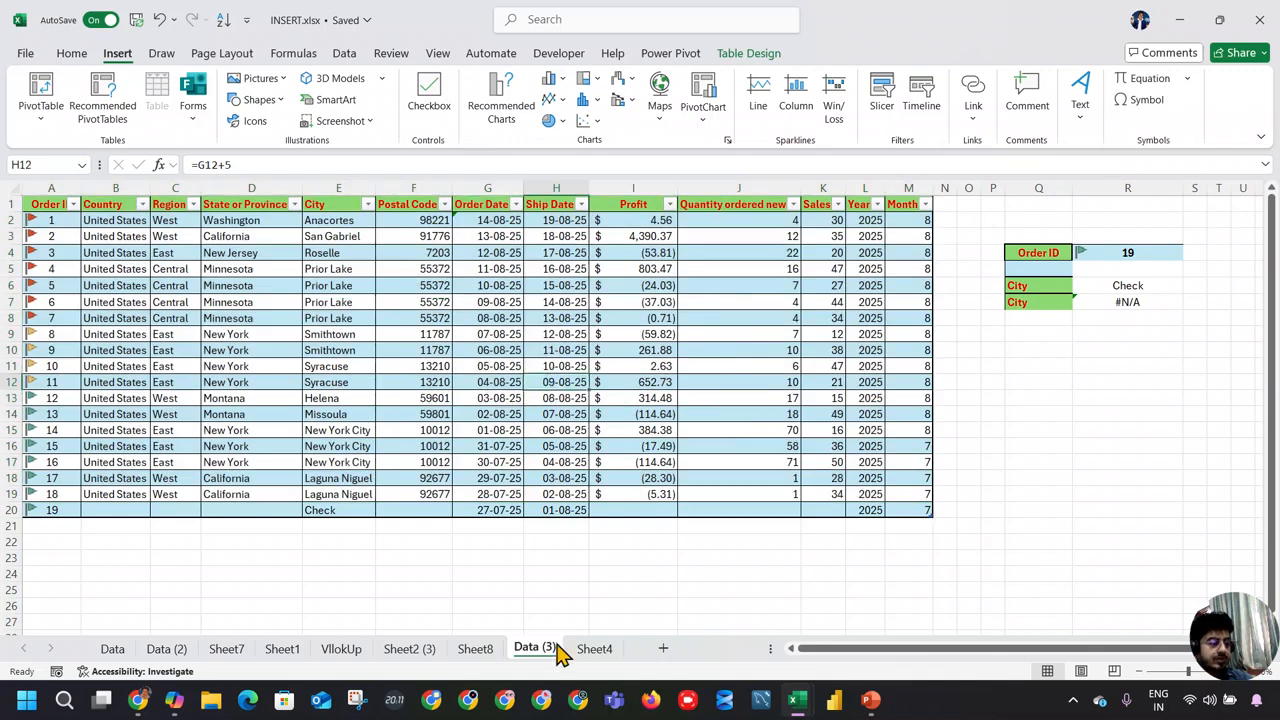
Append Order ID 19 in A20 below the pasted data on Sheet4 and autofit the Profit column.
left_click(588, 648)
left_click(421, 330)
left_click(52, 510)
left_click(710, 493)
left_click(705, 505)
key("Home")
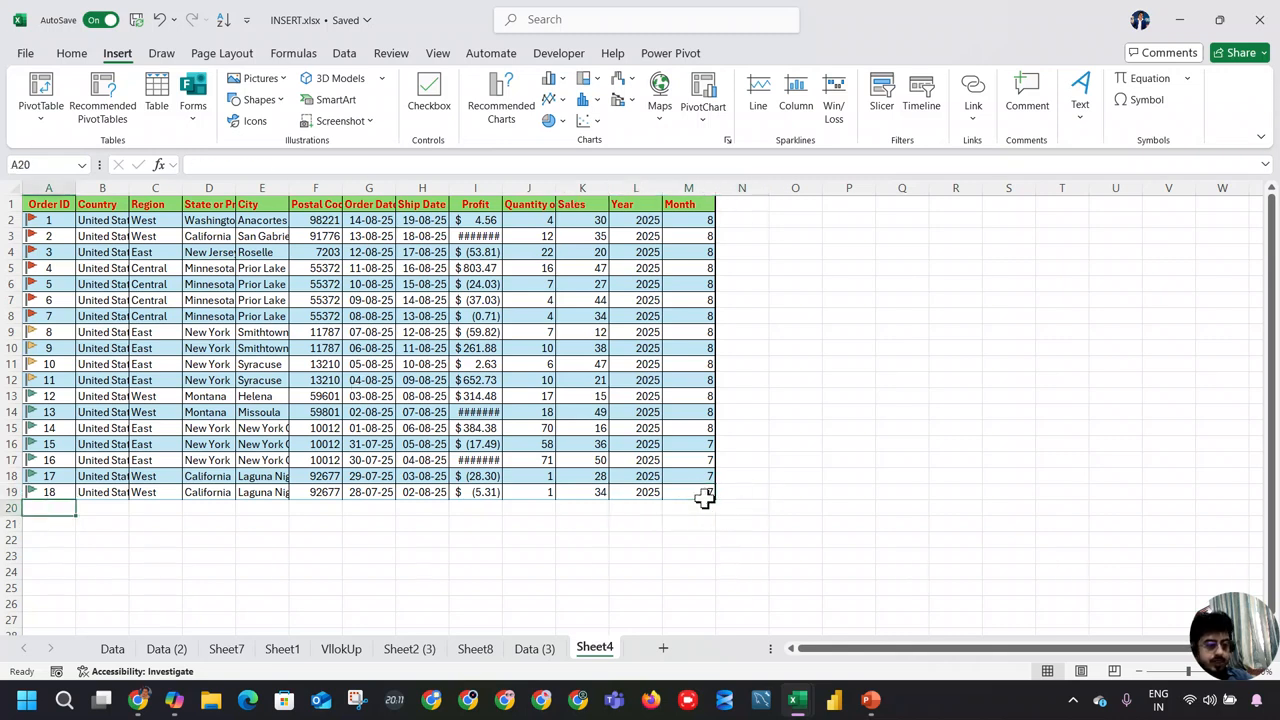
type("19")
key("Return")
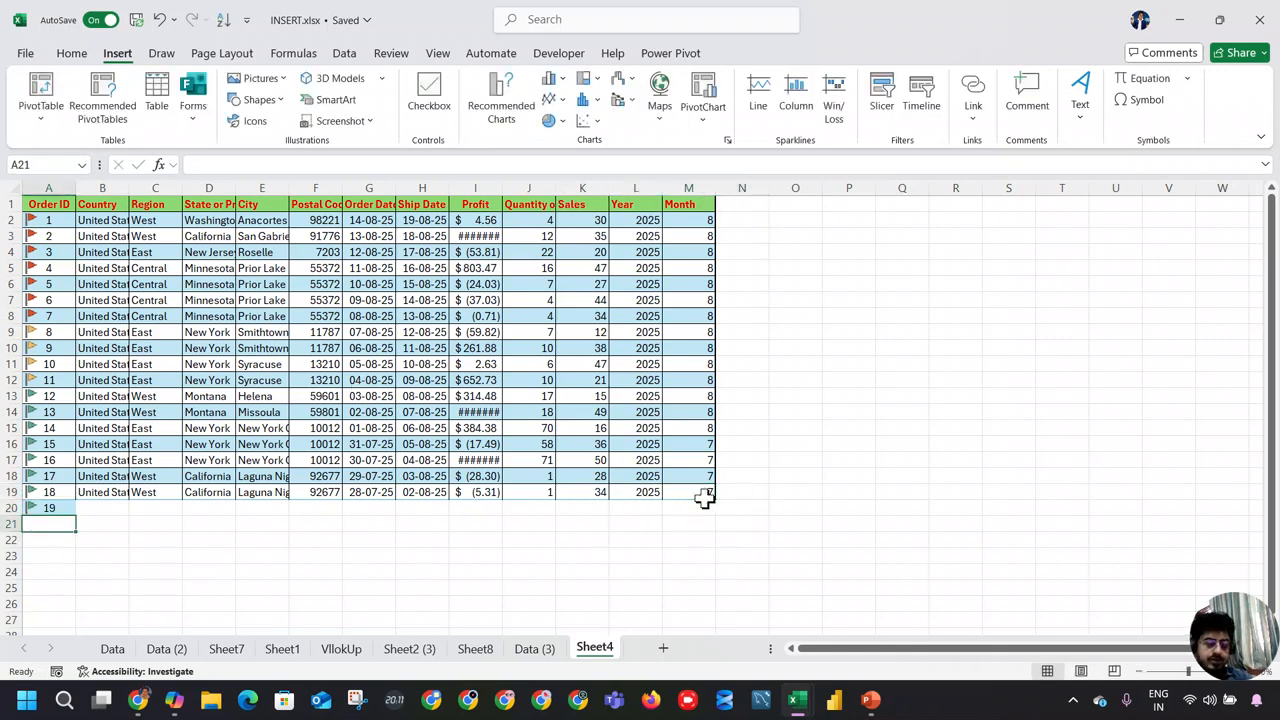
left_click(95, 507)
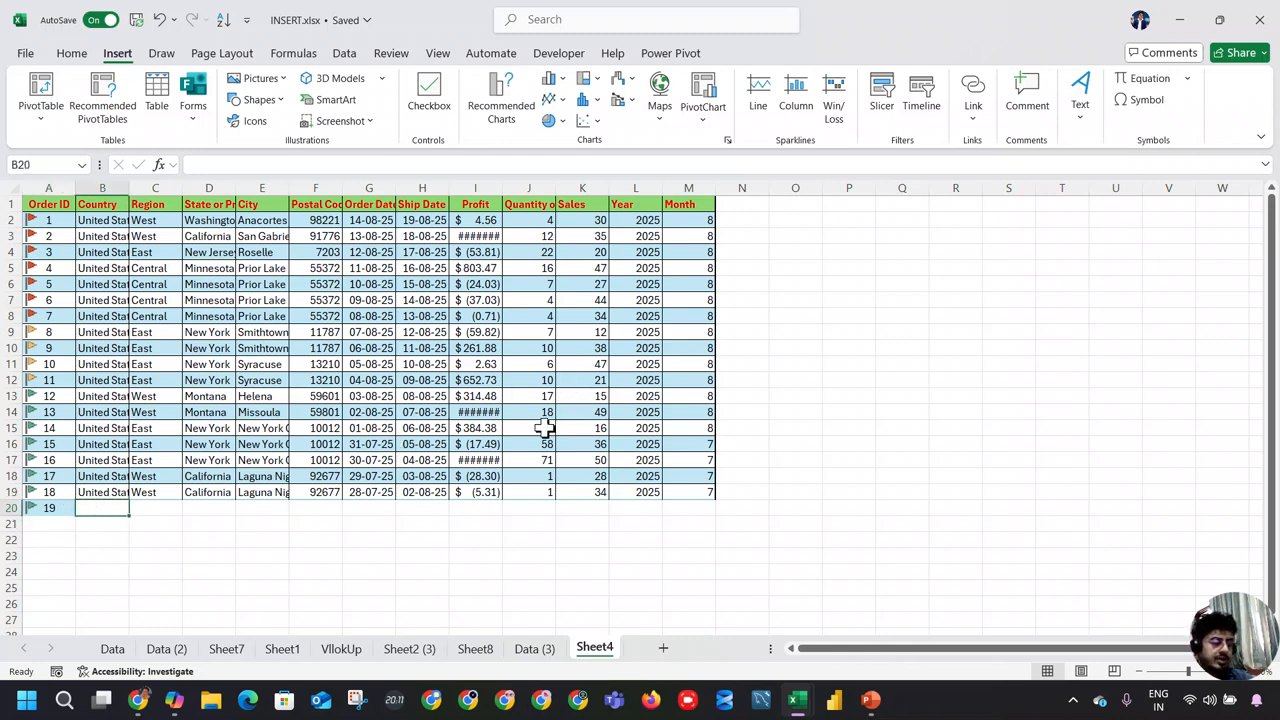
double_click(502, 188)
Rename the Data (3) sheet as Table.
double_click(538, 650)
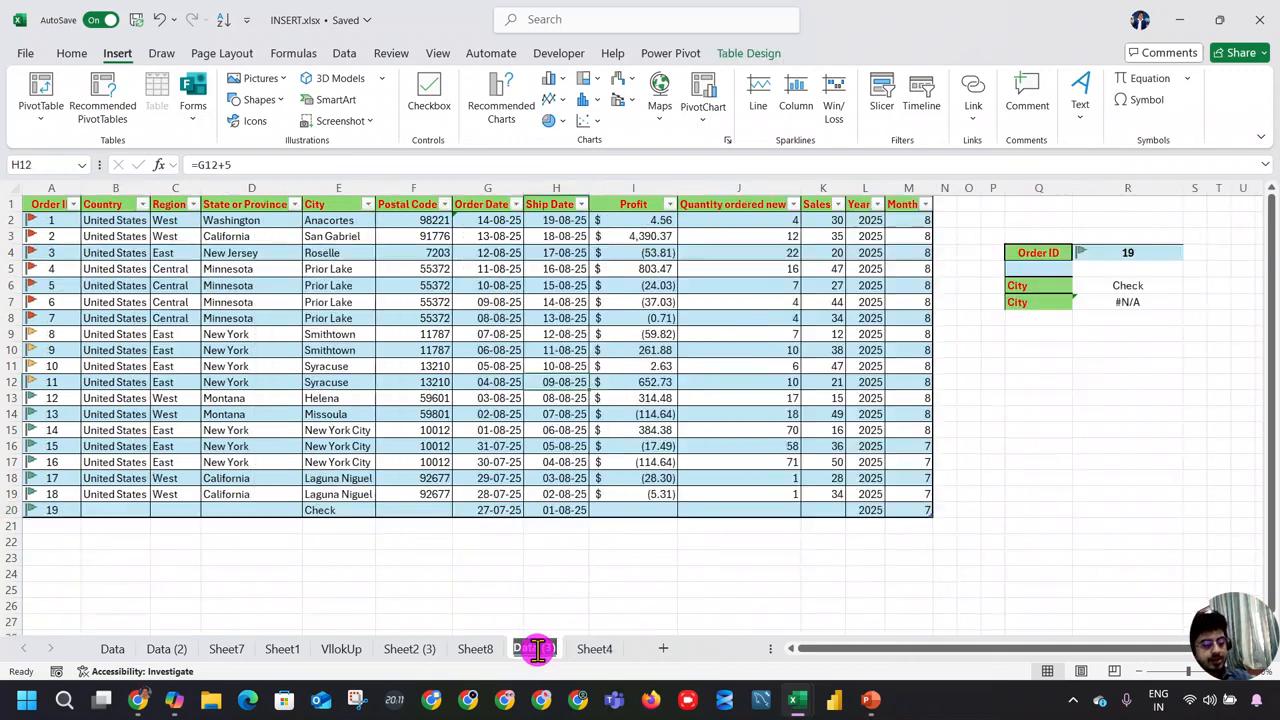
type("Table")
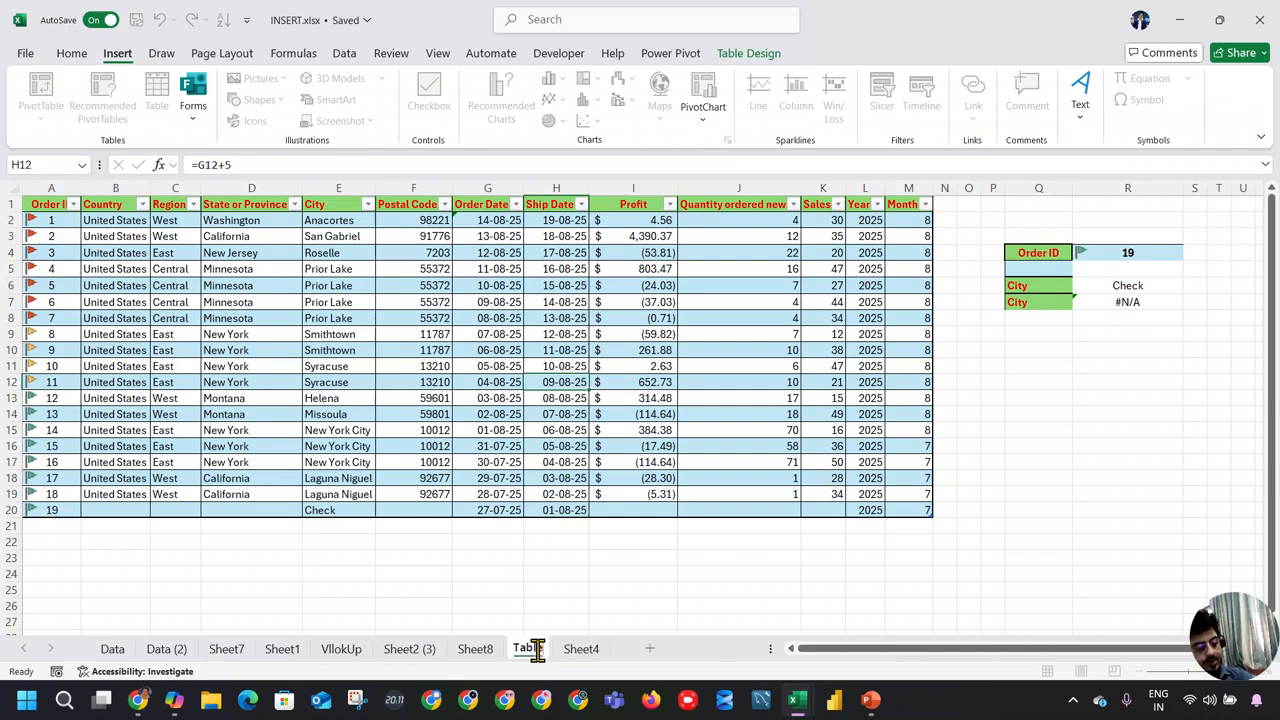
key("Return")
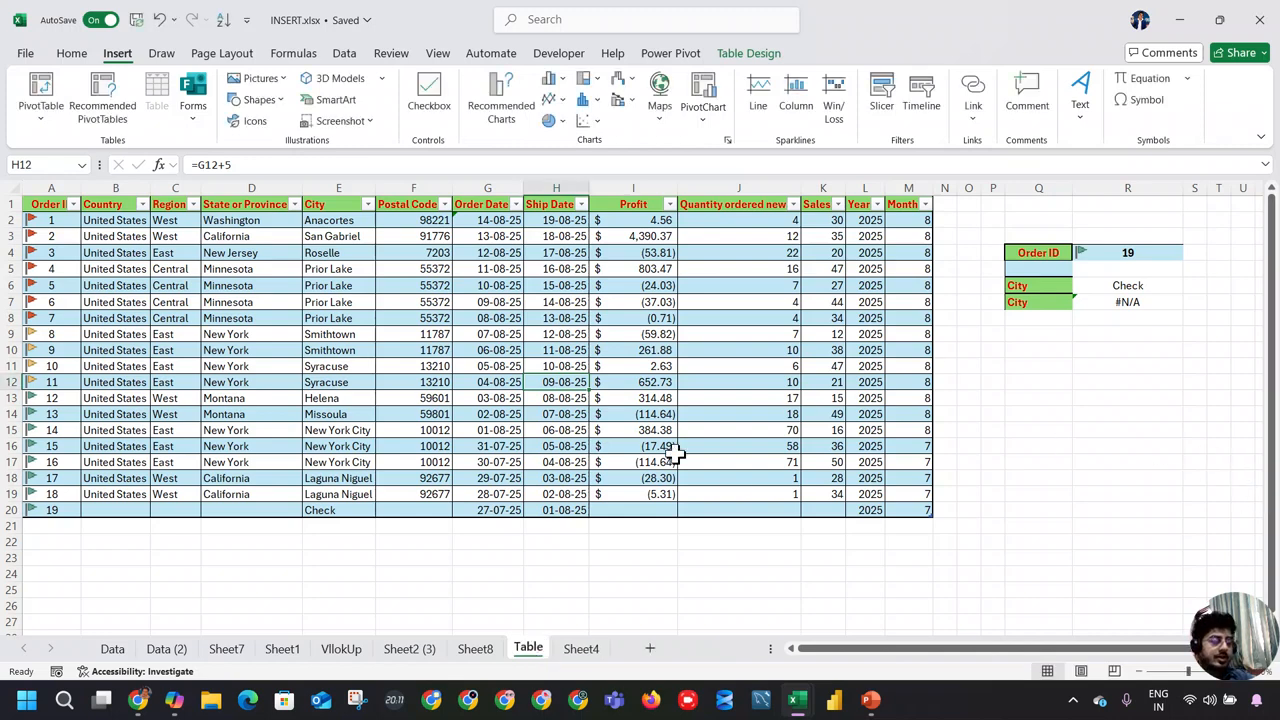
Select the whole table A1:M20 on the Table sheet and set its table name to DataRK.
left_click(908, 511)
left_click_drag(908, 511, 49, 205)
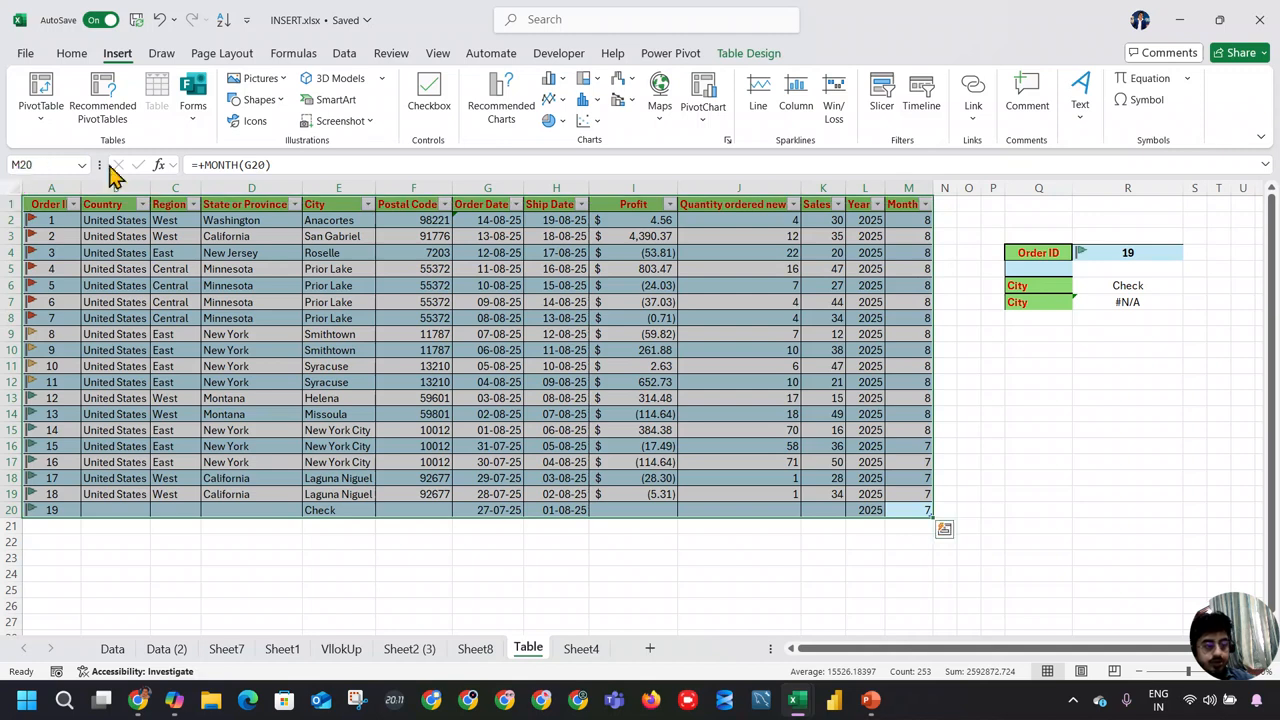
left_click(735, 53)
left_click(60, 100)
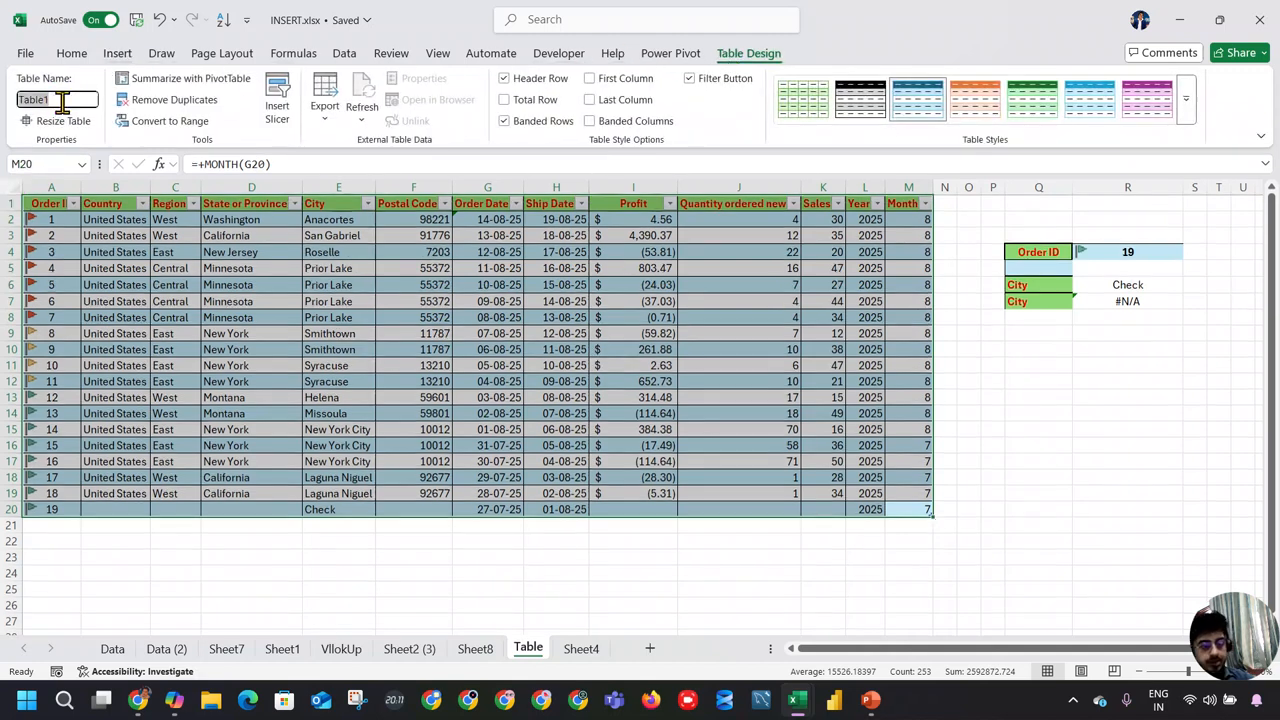
type("DataR")
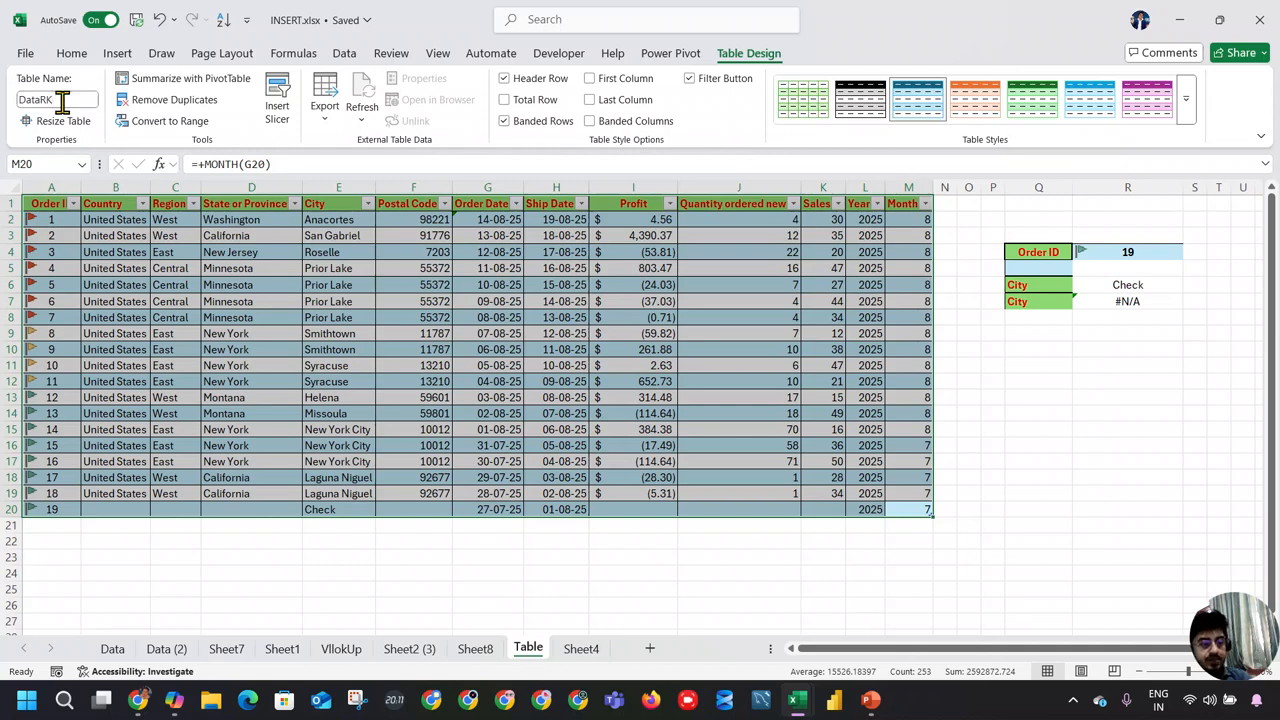
Examine how the City VLOOKUP formula in R6 refers to the renamed table.
left_click(1130, 285)
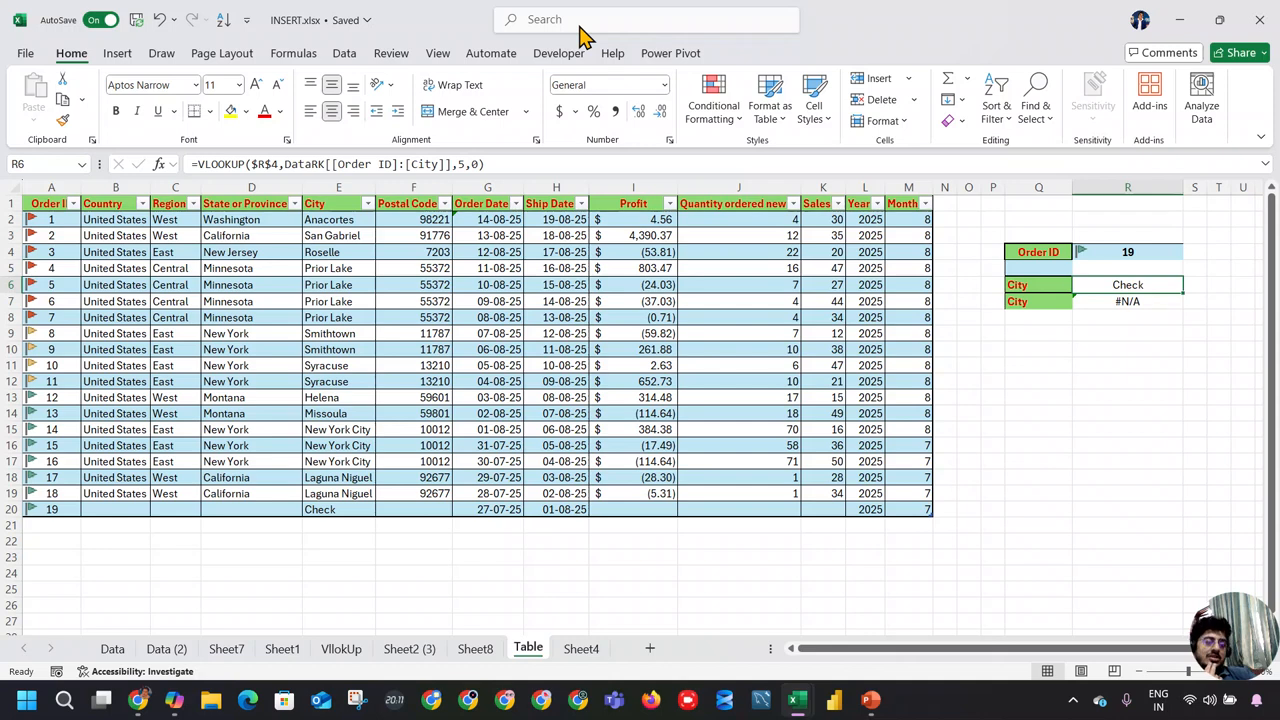
key("ctrl+n")
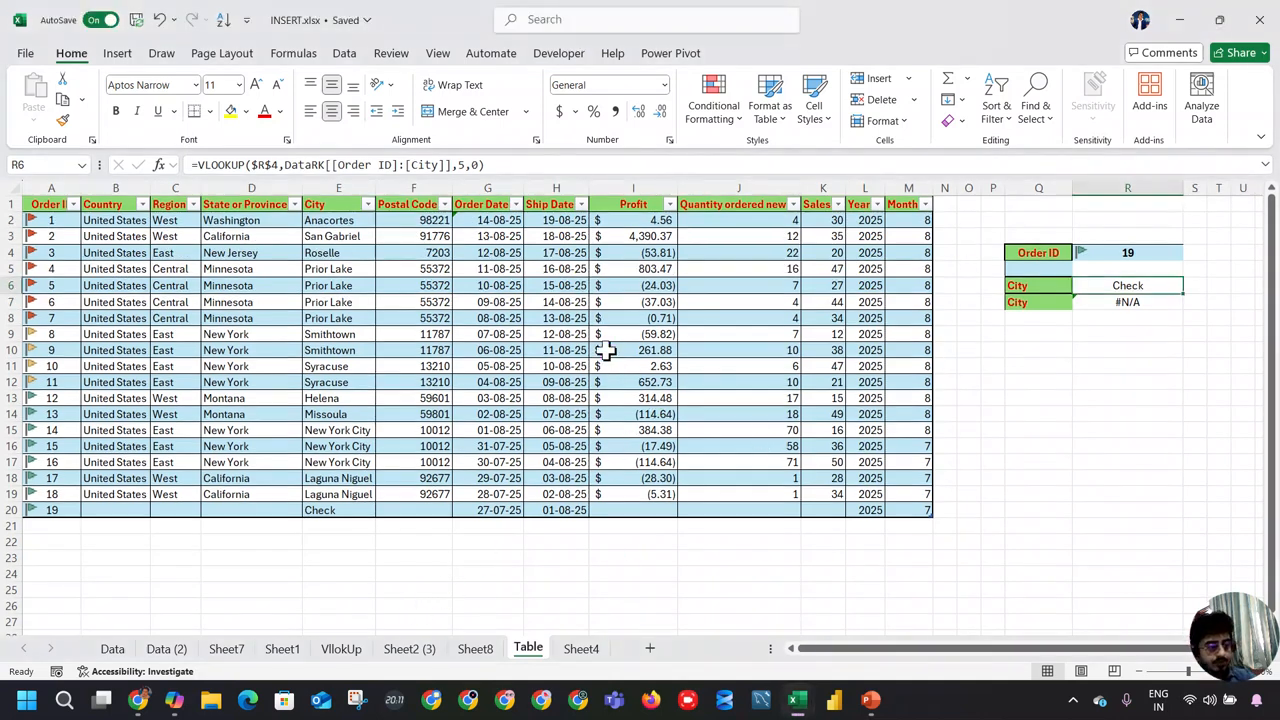
left_click(565, 268)
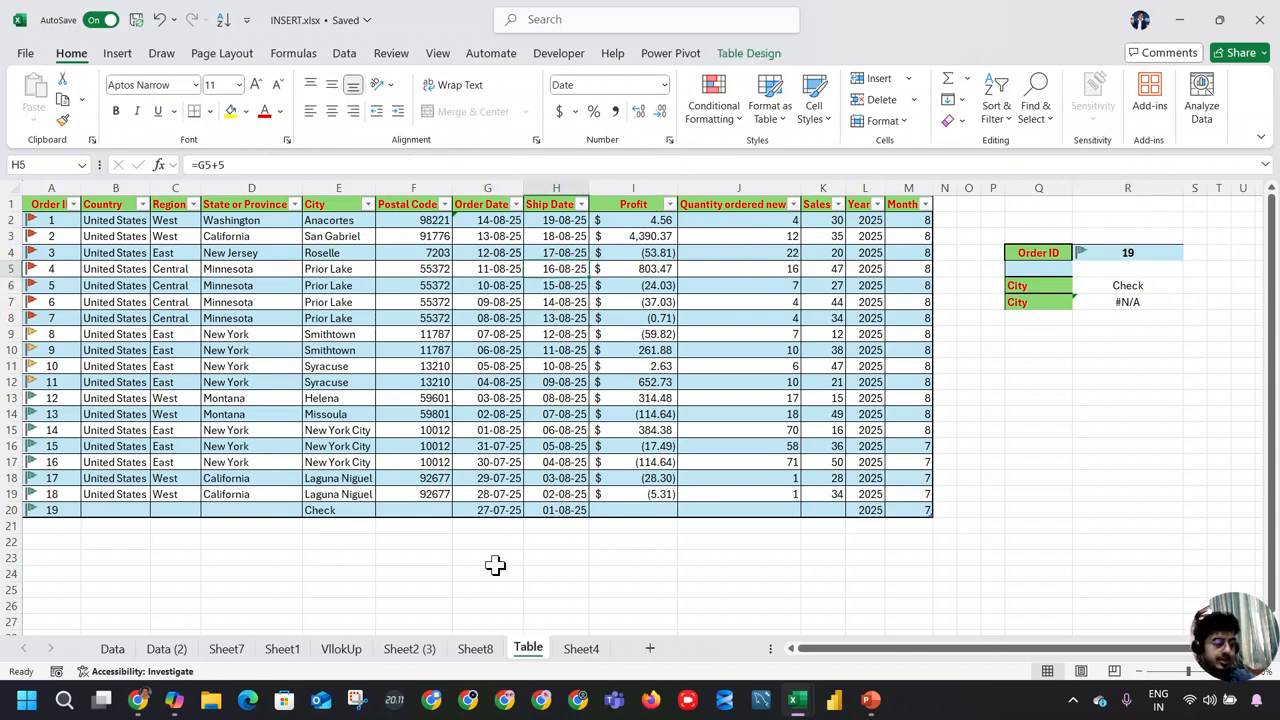
Insert a PivotTable based on Sheet4 range A1:M19 into the existing worksheet at cell P1.
left_click(581, 648)
left_click(538, 300)
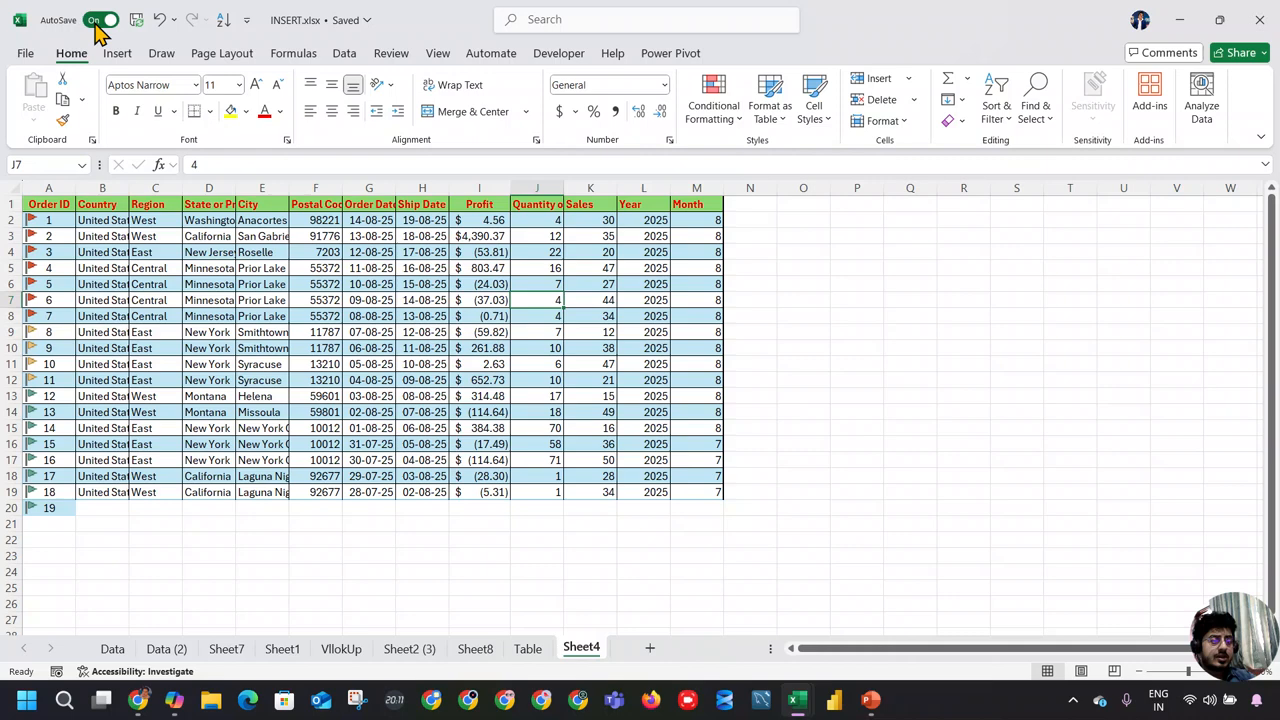
left_click(116, 56)
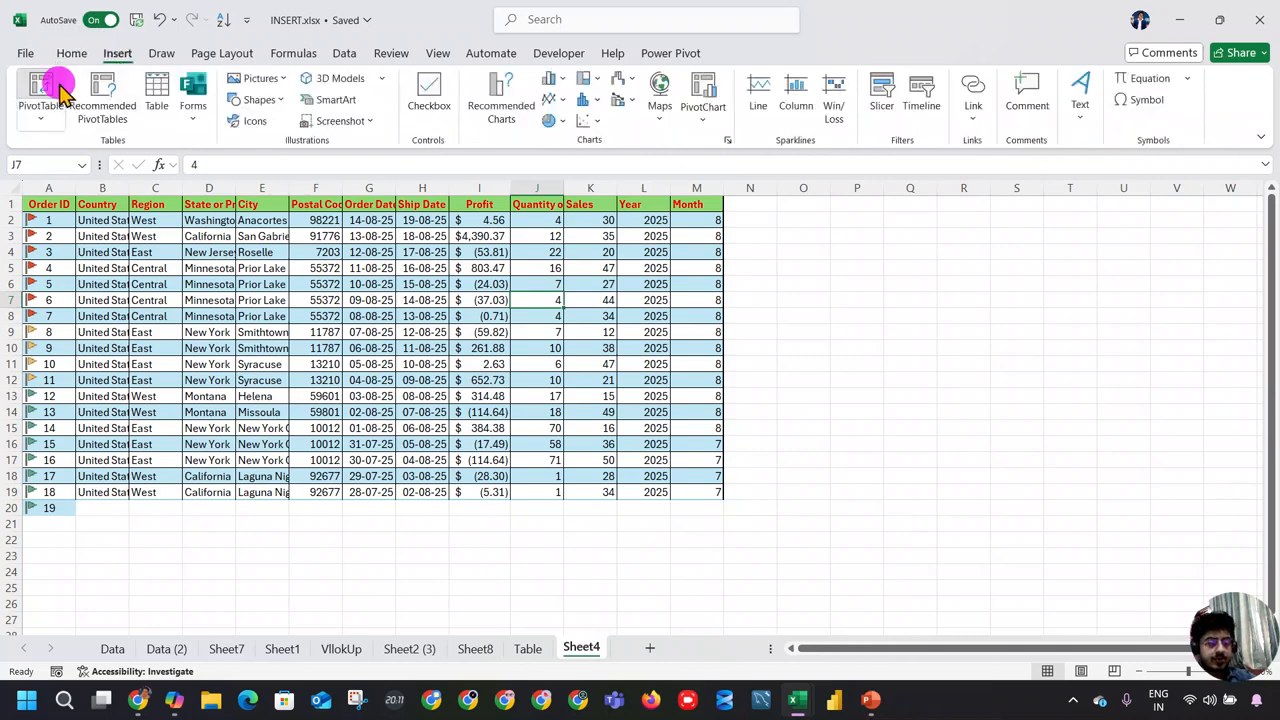
left_click(45, 88)
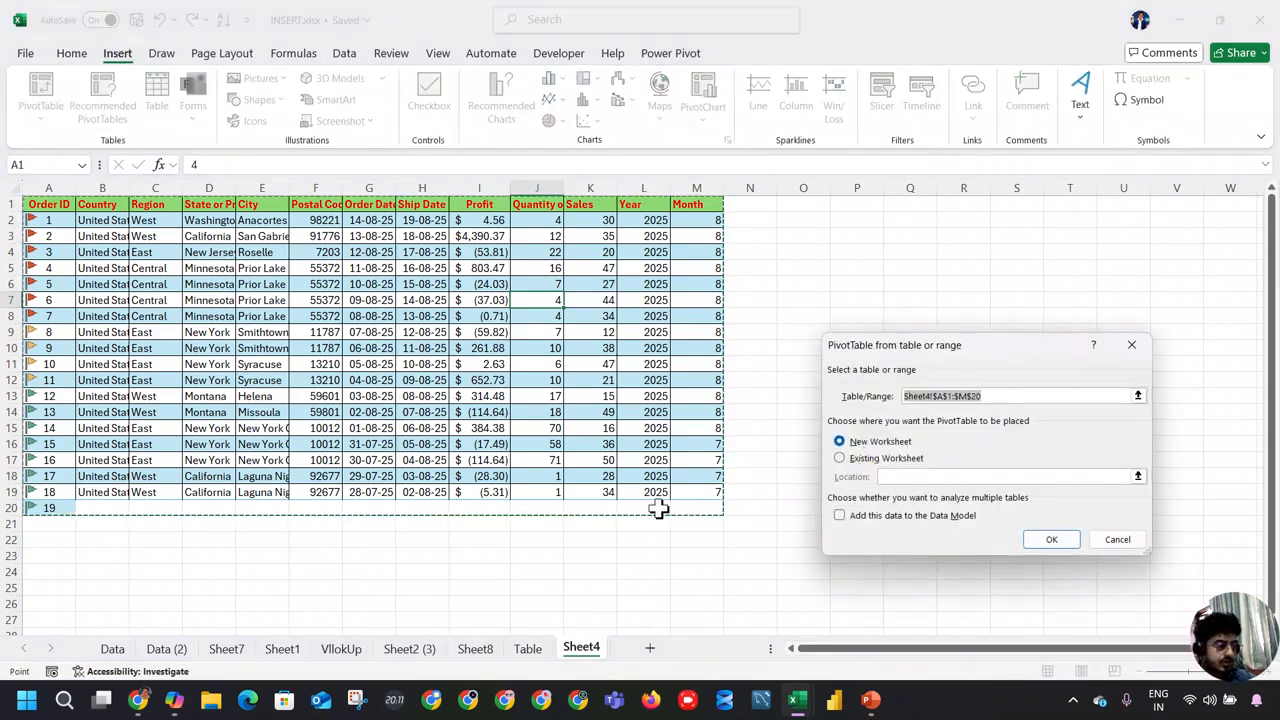
left_click(47, 206)
left_click_drag(47, 206, 697, 494)
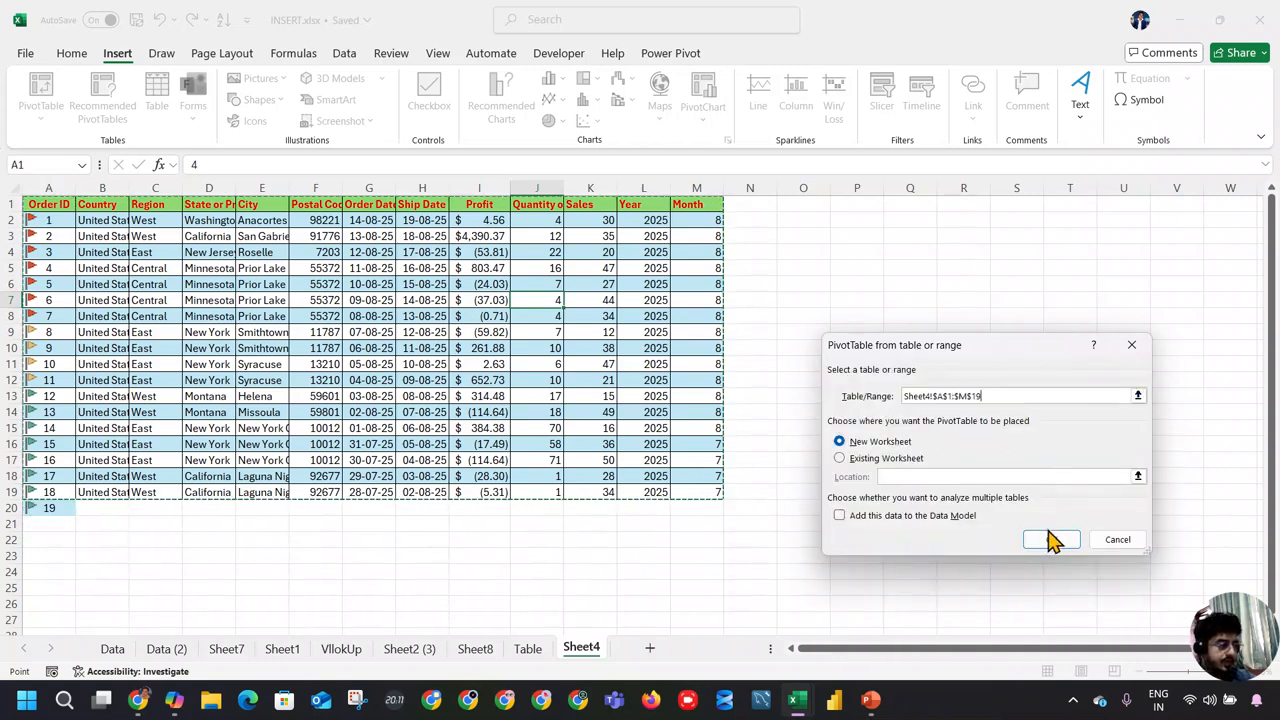
left_click(888, 460)
left_click(838, 205)
left_click(1049, 540)
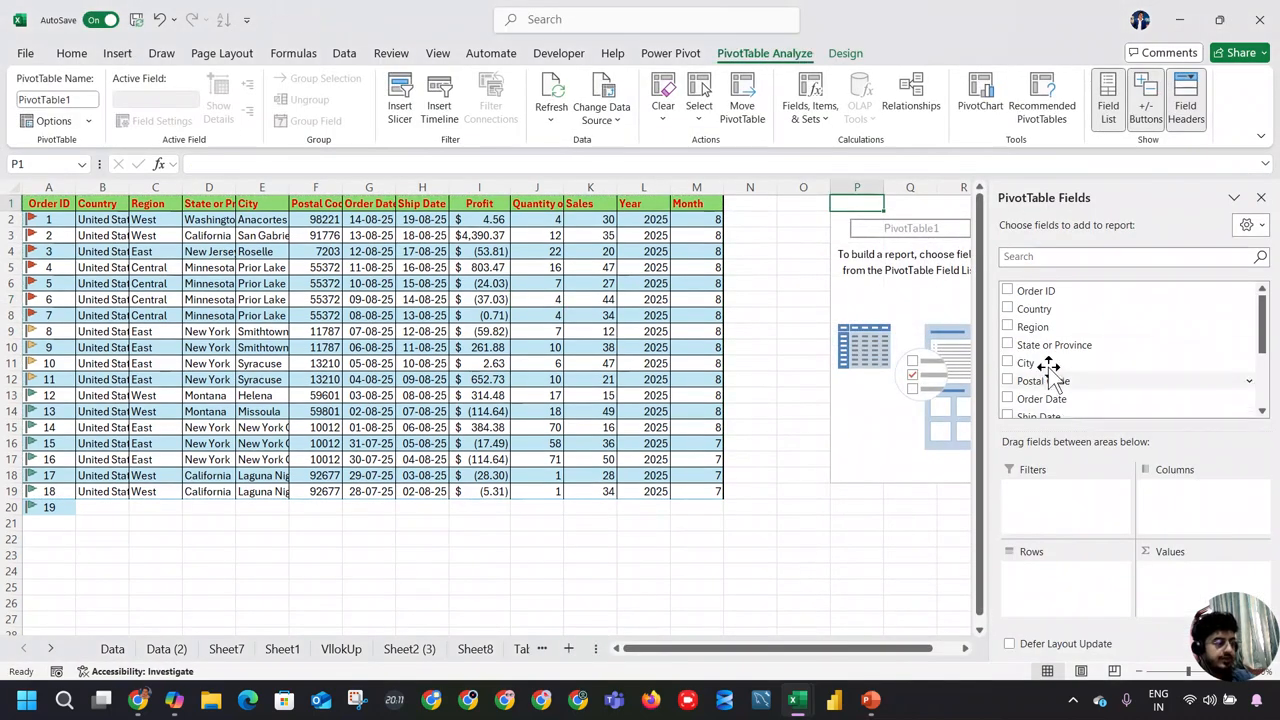
Set Order ID as the PivotTable's row field and Count of Region as its value.
left_click_drag(1040, 327, 1070, 580)
left_click_drag(1078, 295, 1163, 585)
mouse_move(1177, 575)
left_mouse_down()
mouse_move(1120, 563)
mouse_move(1100, 588)
mouse_move(1196, 590)
left_mouse_up()
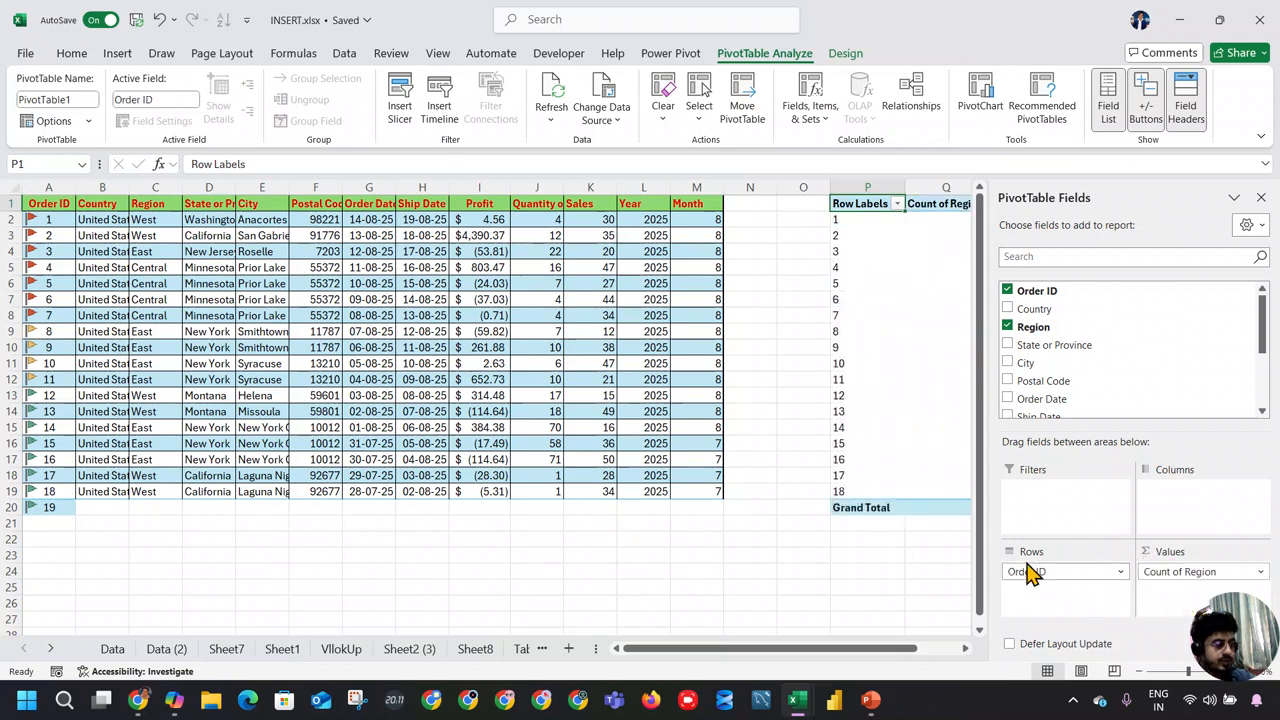
Delete row 20, the Order ID 19 record, from the Table sheet.
left_click(49, 505)
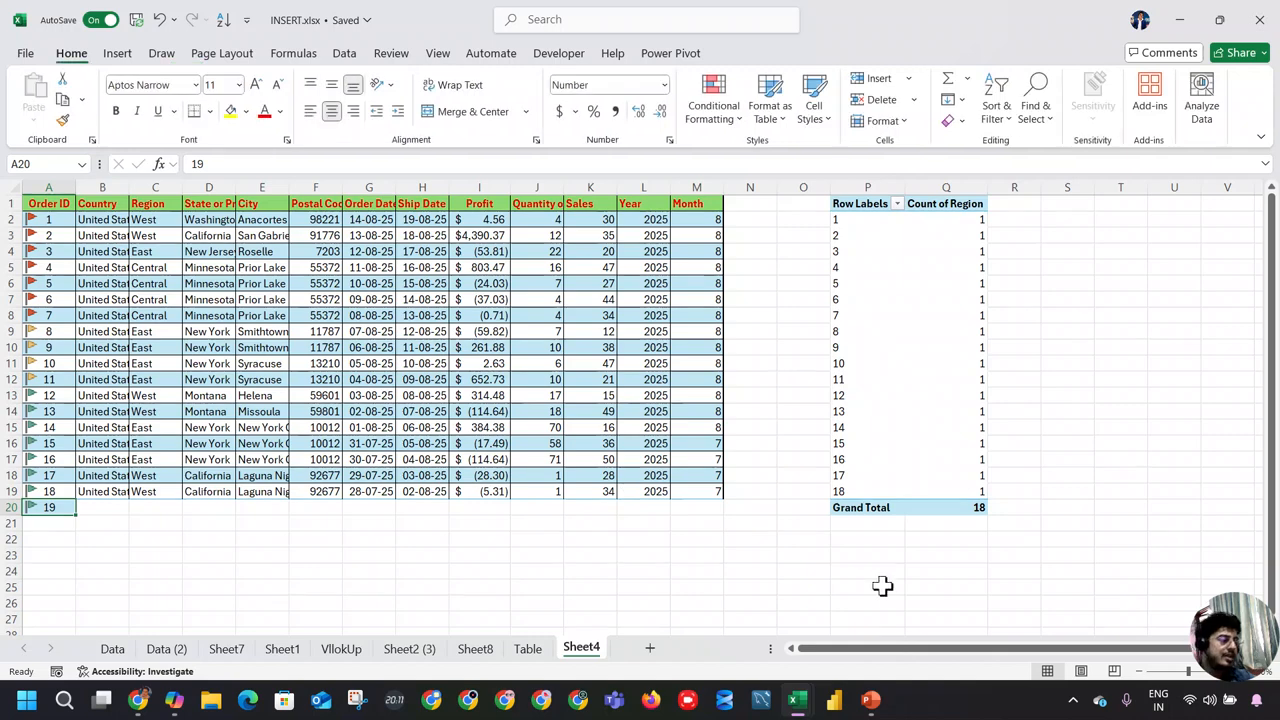
left_click(886, 450)
left_click(475, 648)
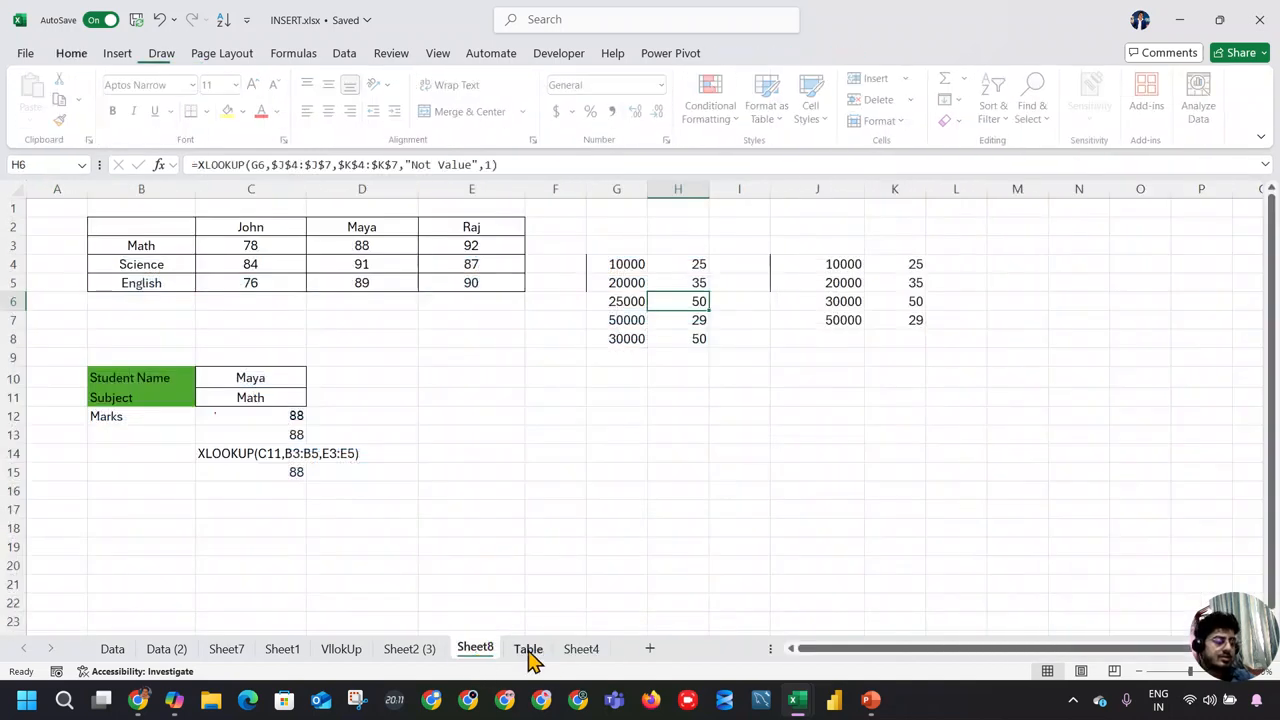
left_click(528, 648)
left_click(385, 320)
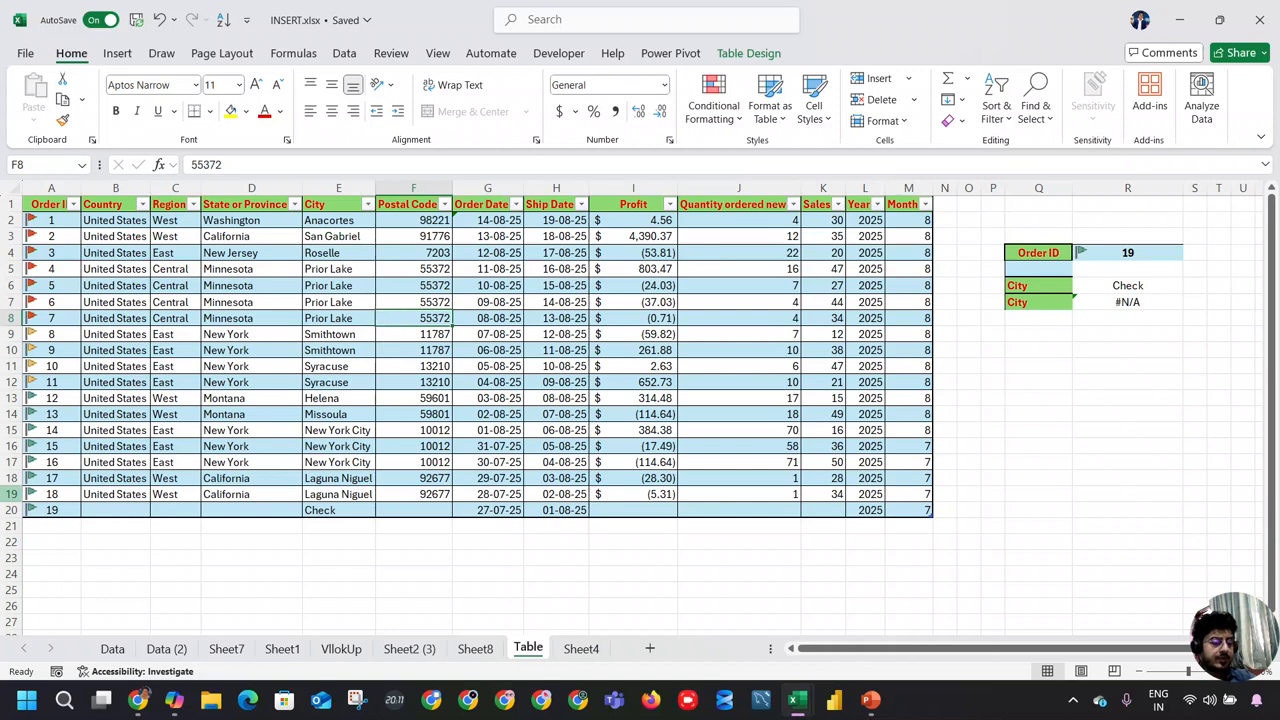
left_click(12, 510)
key("ctrl+minus")
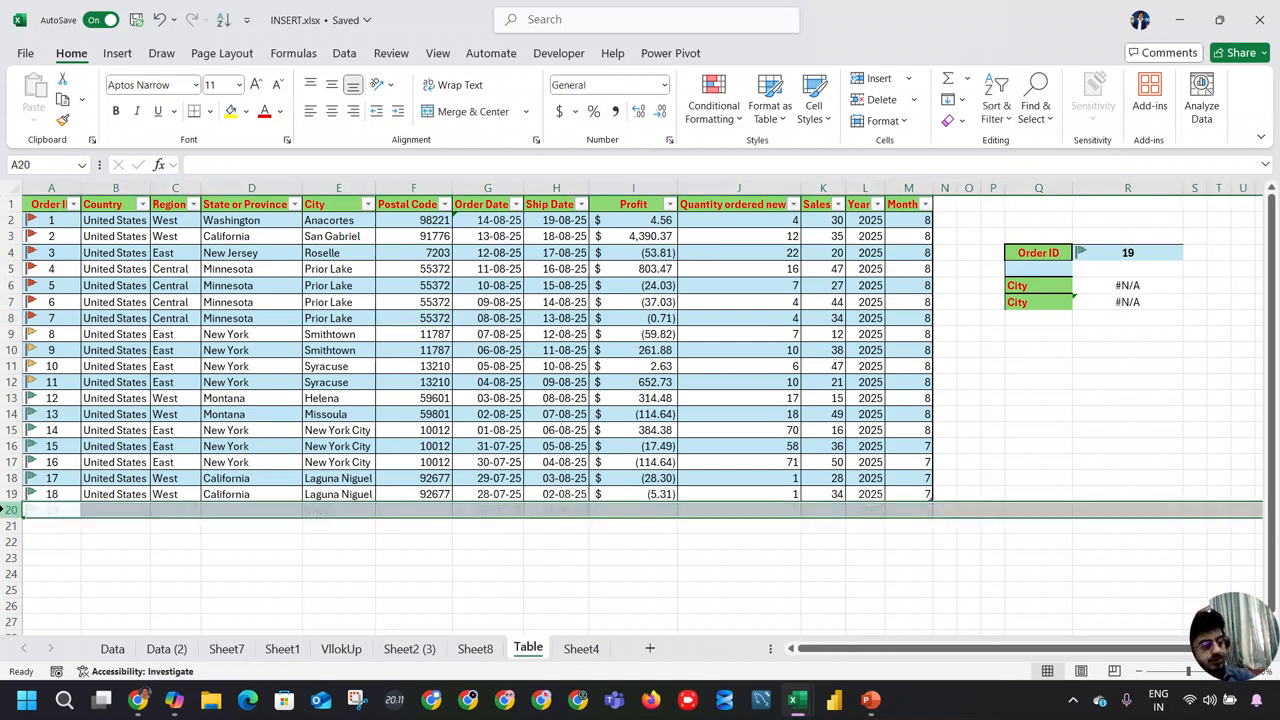
Insert a PivotTable based on the DataRK table into the existing Table worksheet at cell O10.
left_click(295, 347)
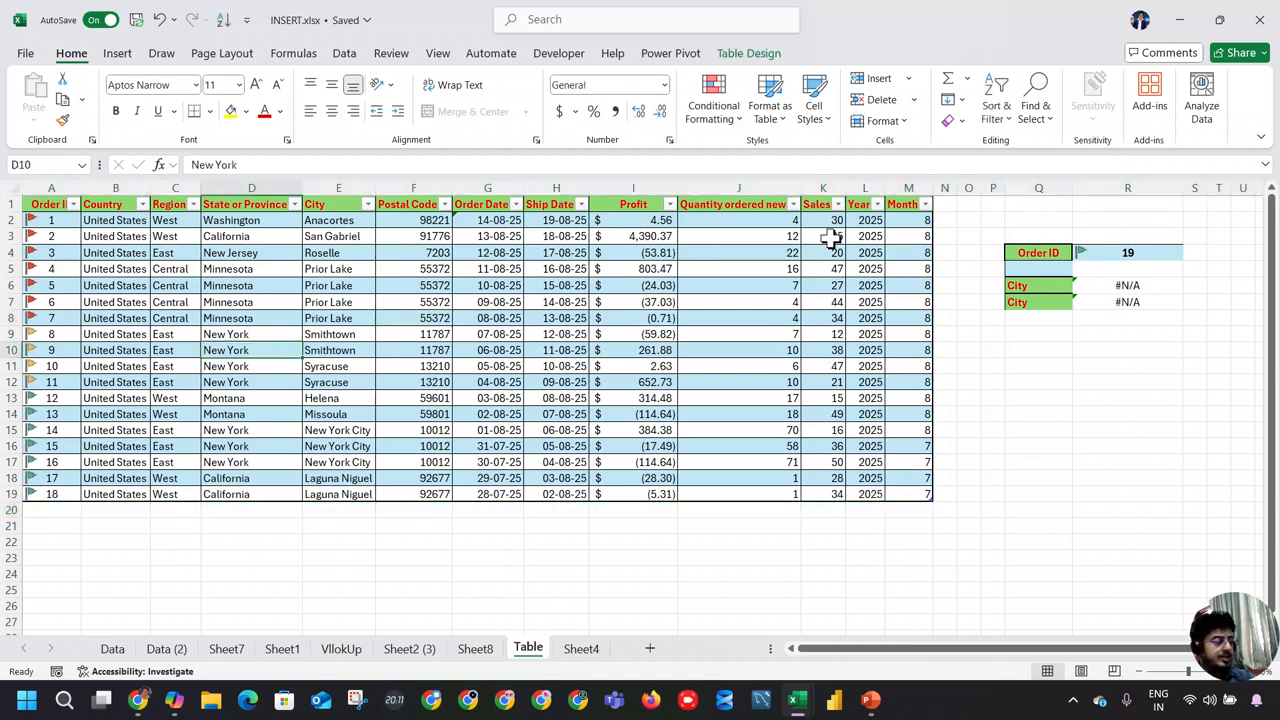
left_click(120, 54)
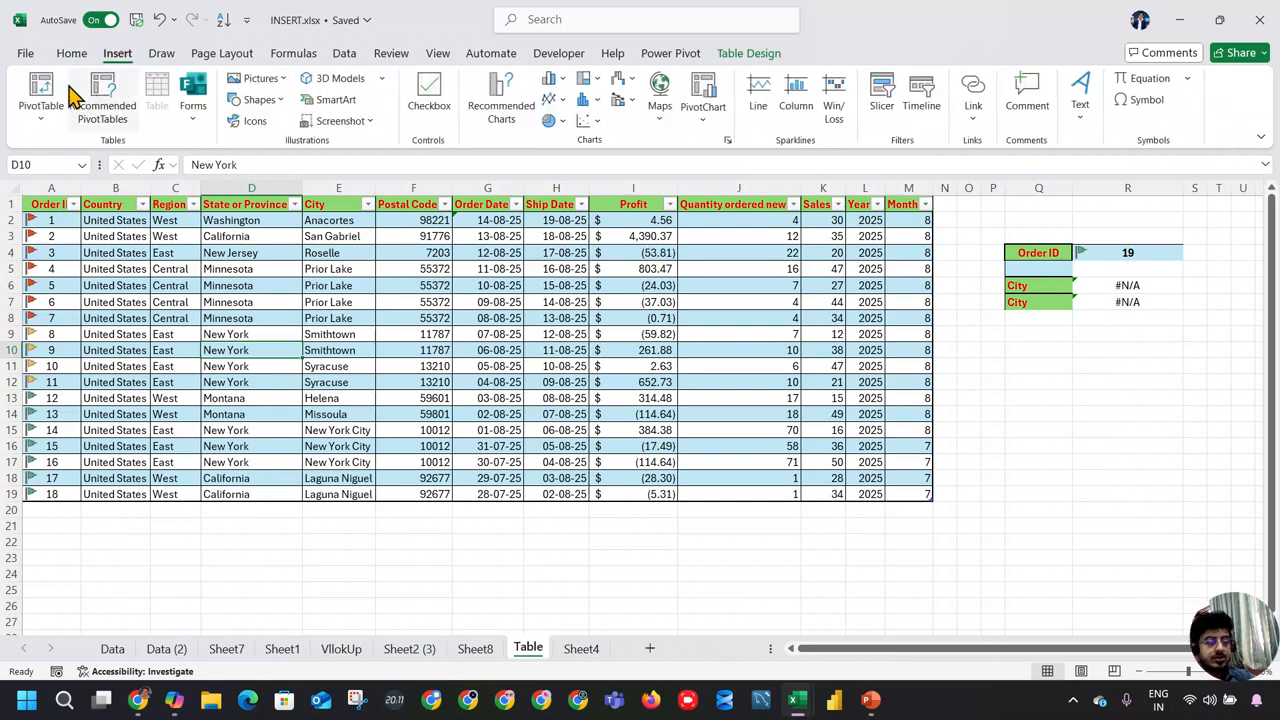
left_click(60, 95)
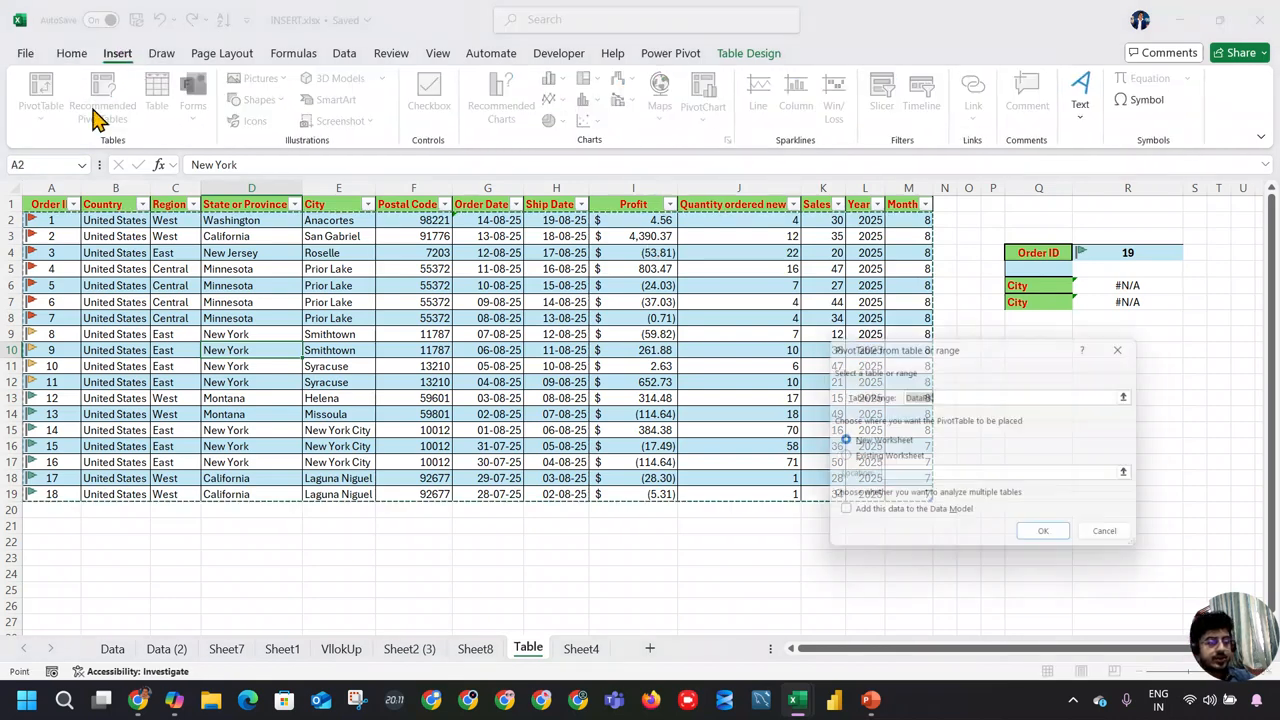
left_click(890, 460)
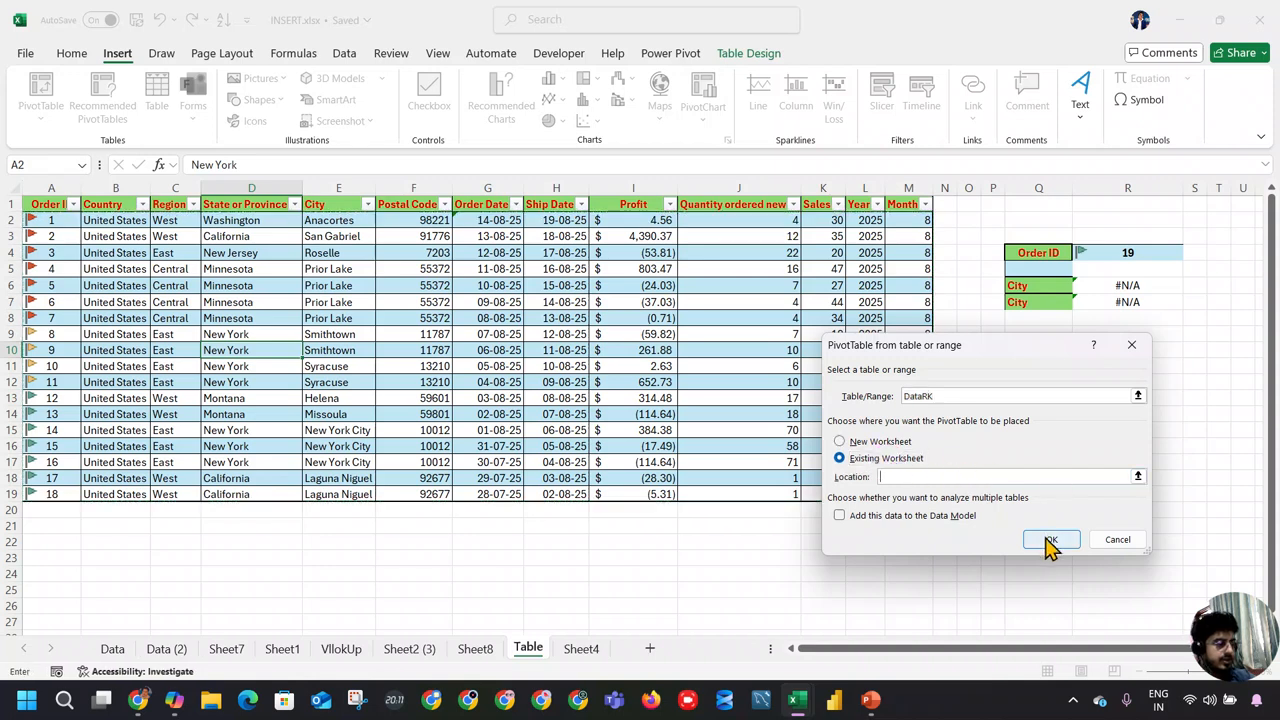
left_click(1136, 476)
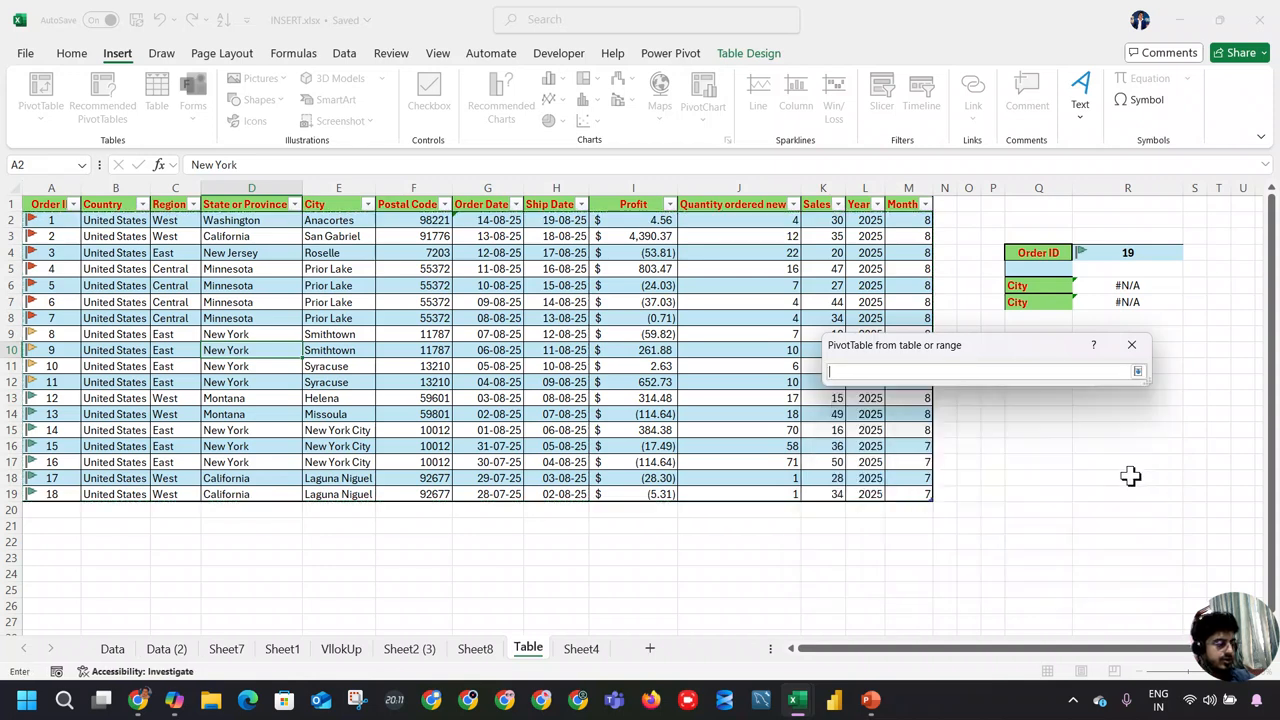
left_click(968, 350)
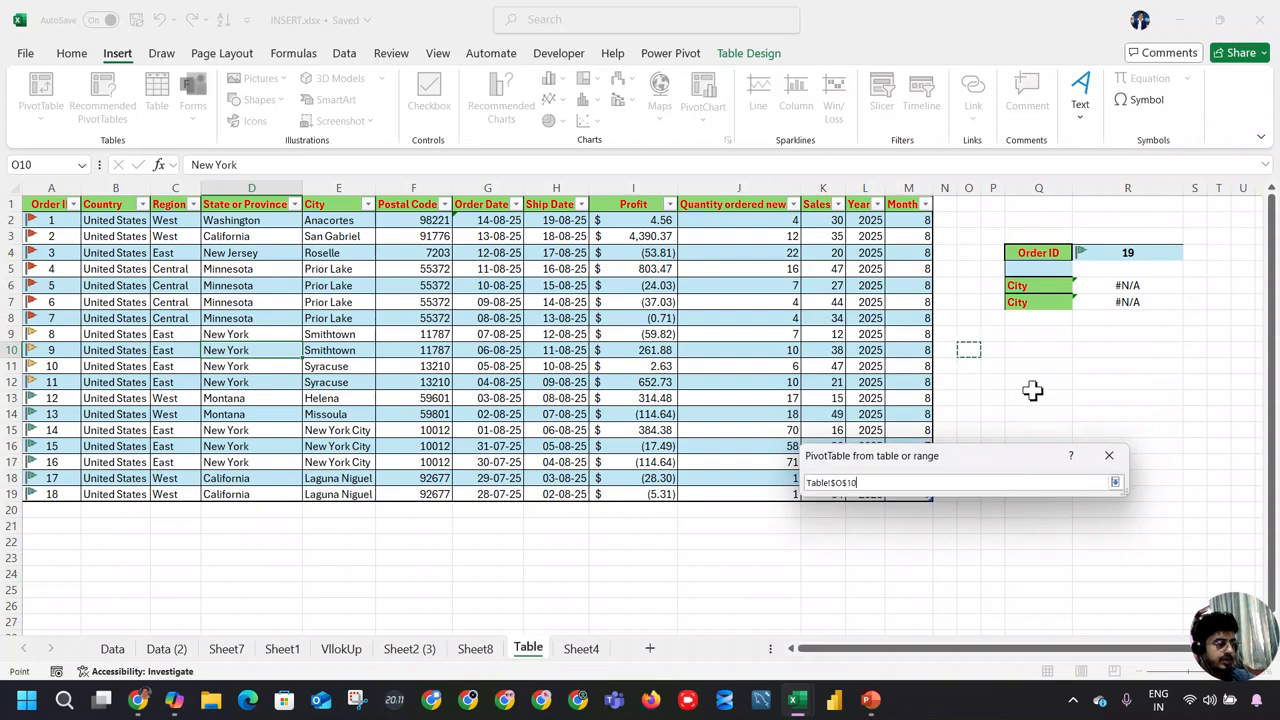
left_click(1114, 480)
left_click(1028, 650)
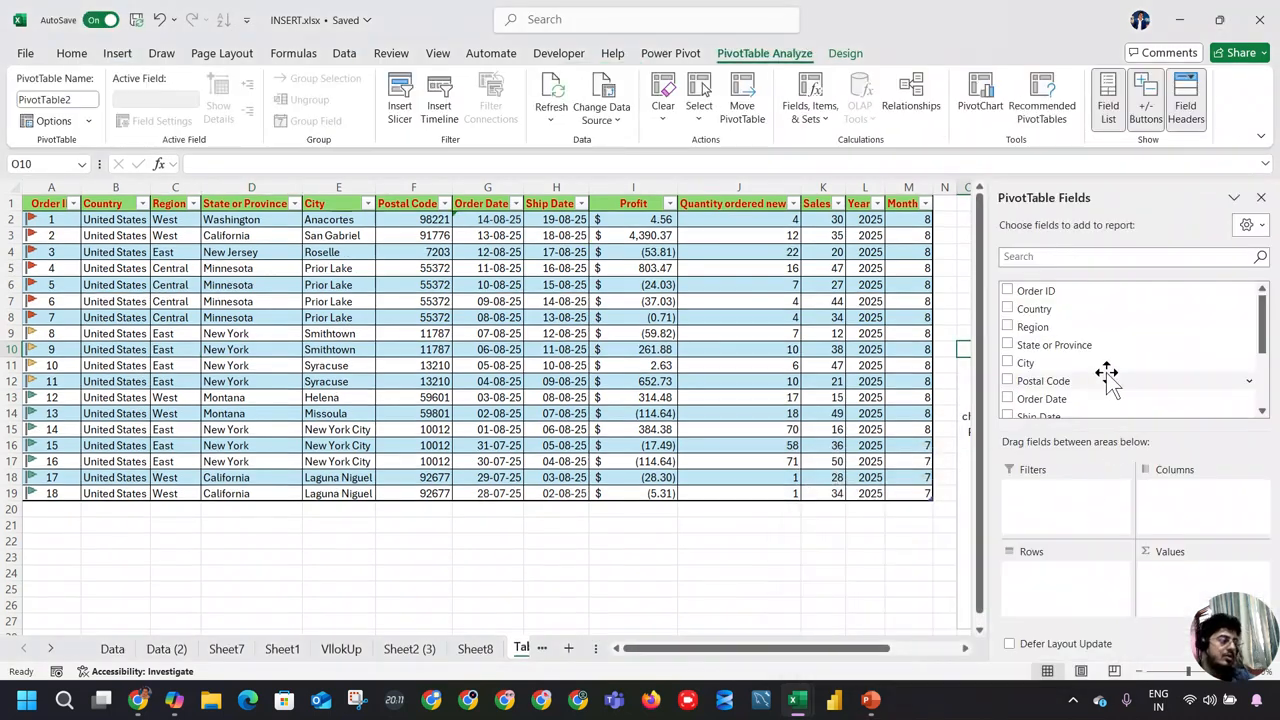
Set Order ID as the new PivotTable's row field and Sum of Order ID as its value.
left_click_drag(1095, 300, 1063, 591)
left_click_drag(1052, 290, 1168, 580)
left_click(833, 521)
Add a new record to the end of the table by entering Order ID 19 in cell A20.
scroll(833, 521, "down", 4)
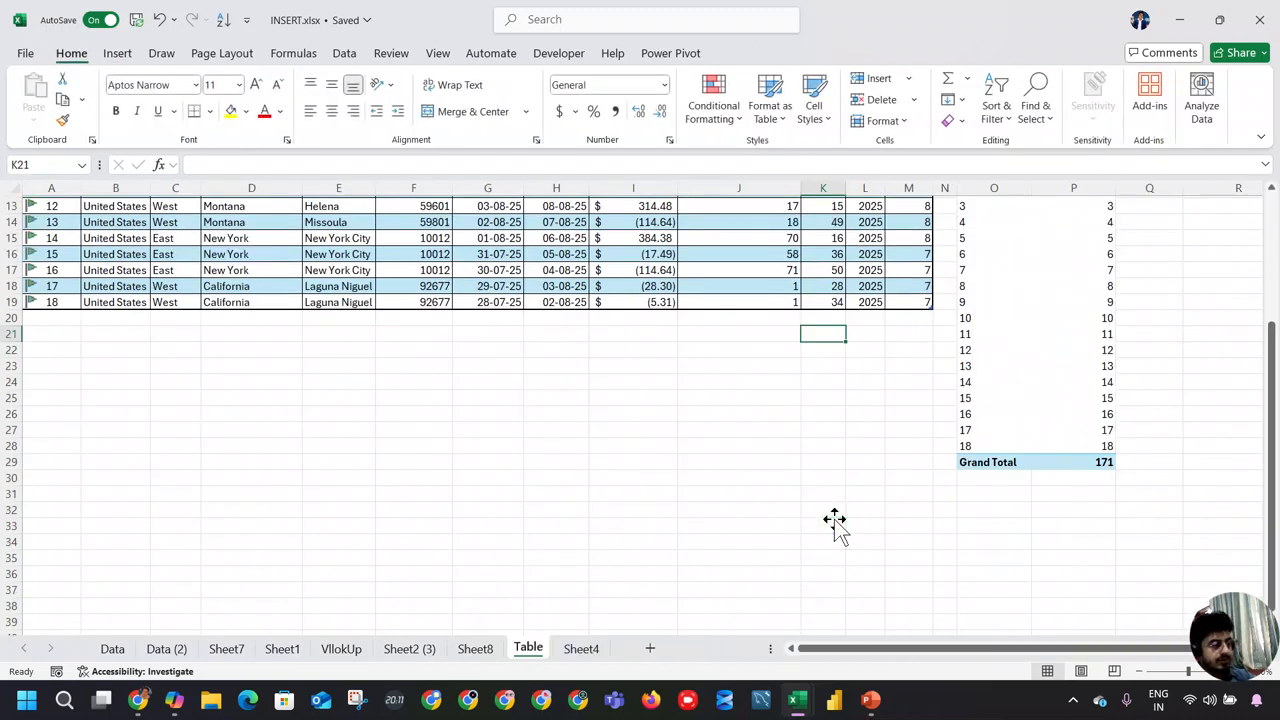
scroll(835, 528, "up", 1)
left_click(895, 349)
key("Down")
key("ctrl+Left")
type("1")
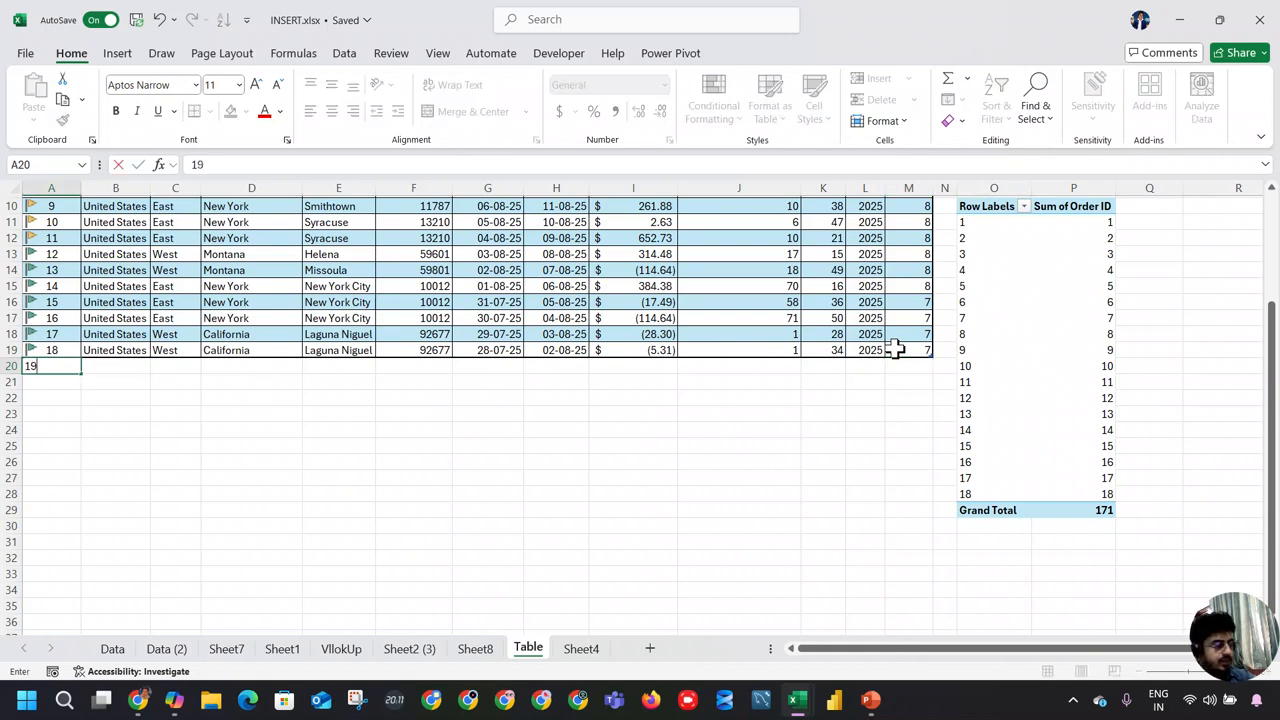
key("Return")
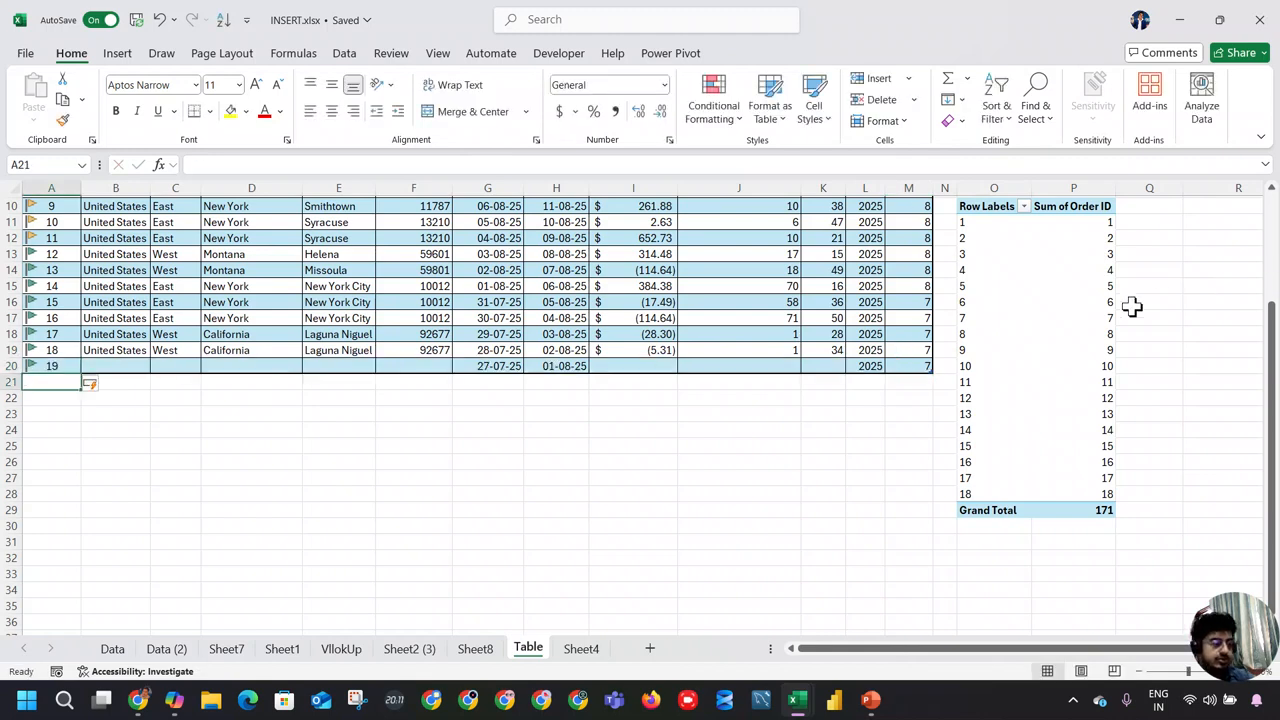
Check which data source the PivotTable on the Table sheet uses.
left_click(1055, 334)
left_click(764, 53)
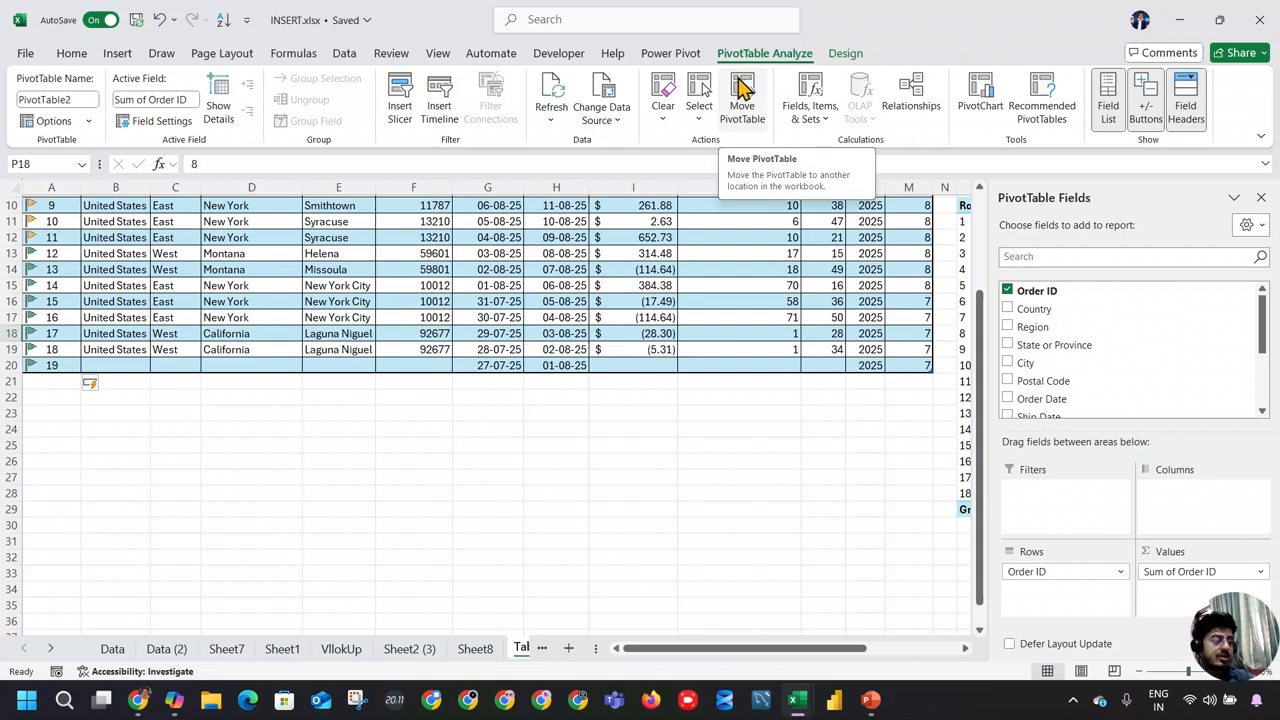
left_click(617, 92)
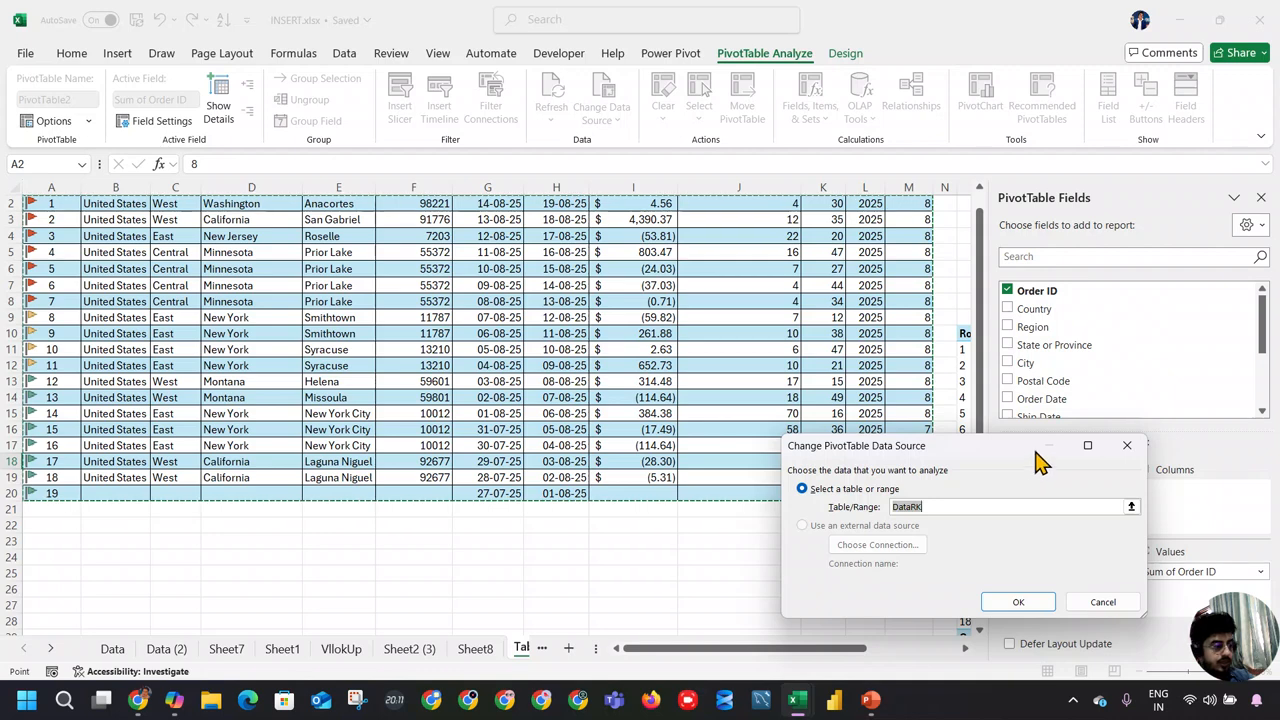
left_click(1030, 603)
Refresh the PivotTable on the Table sheet to take in the added record.
scroll(960, 471, "down", 3)
scroll(823, 611, "up", 1)
left_click_drag(811, 651, 953, 655)
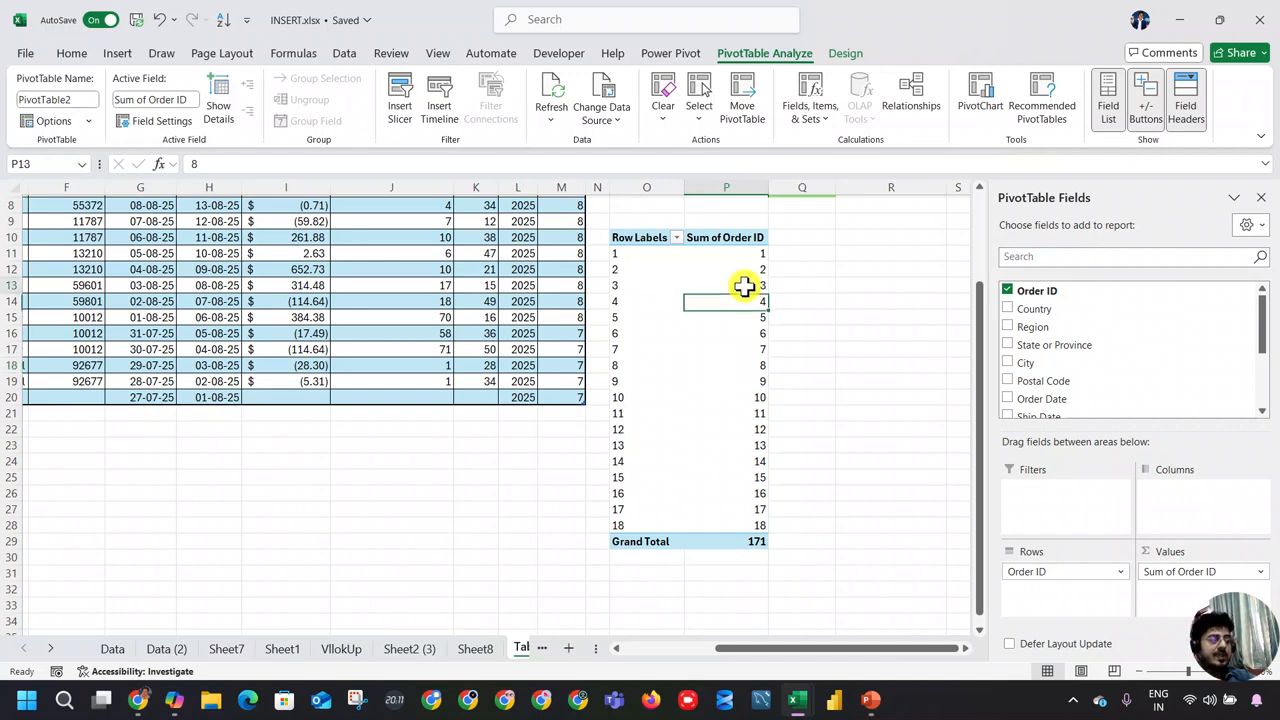
right_click(744, 287)
left_click(801, 404)
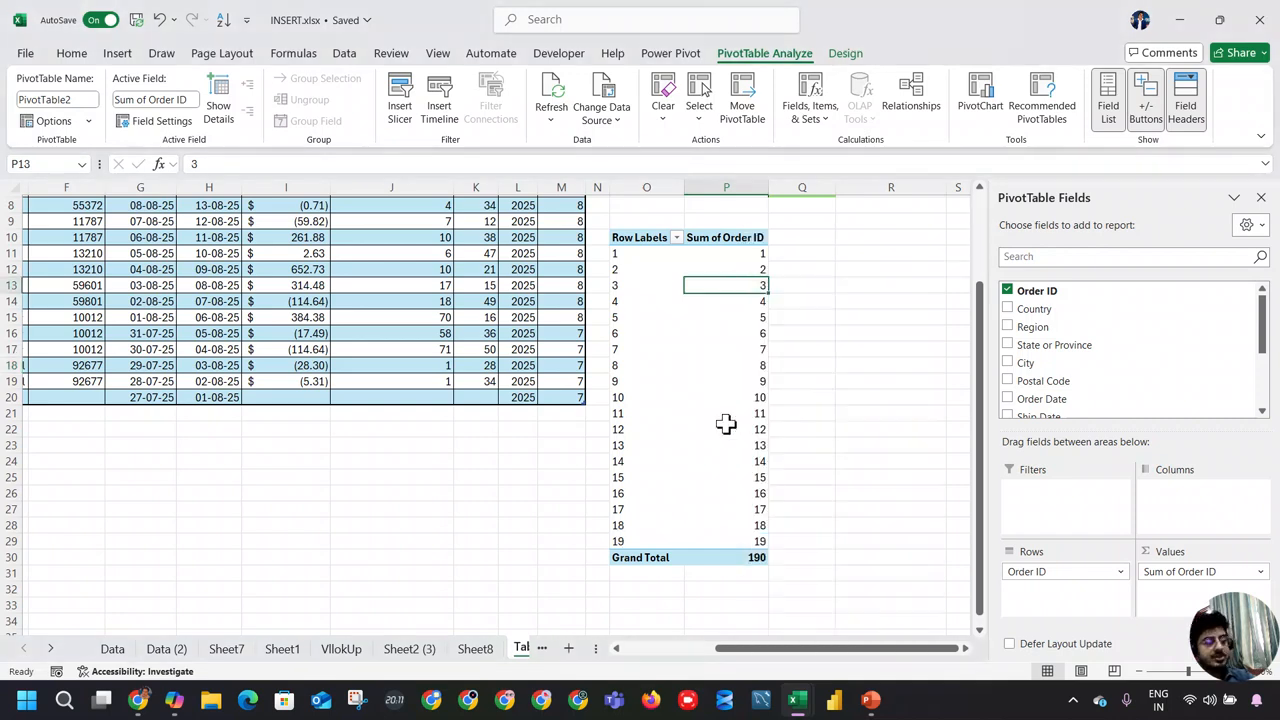
Refresh the range-based PivotTable on Sheet4.
left_click(52, 648)
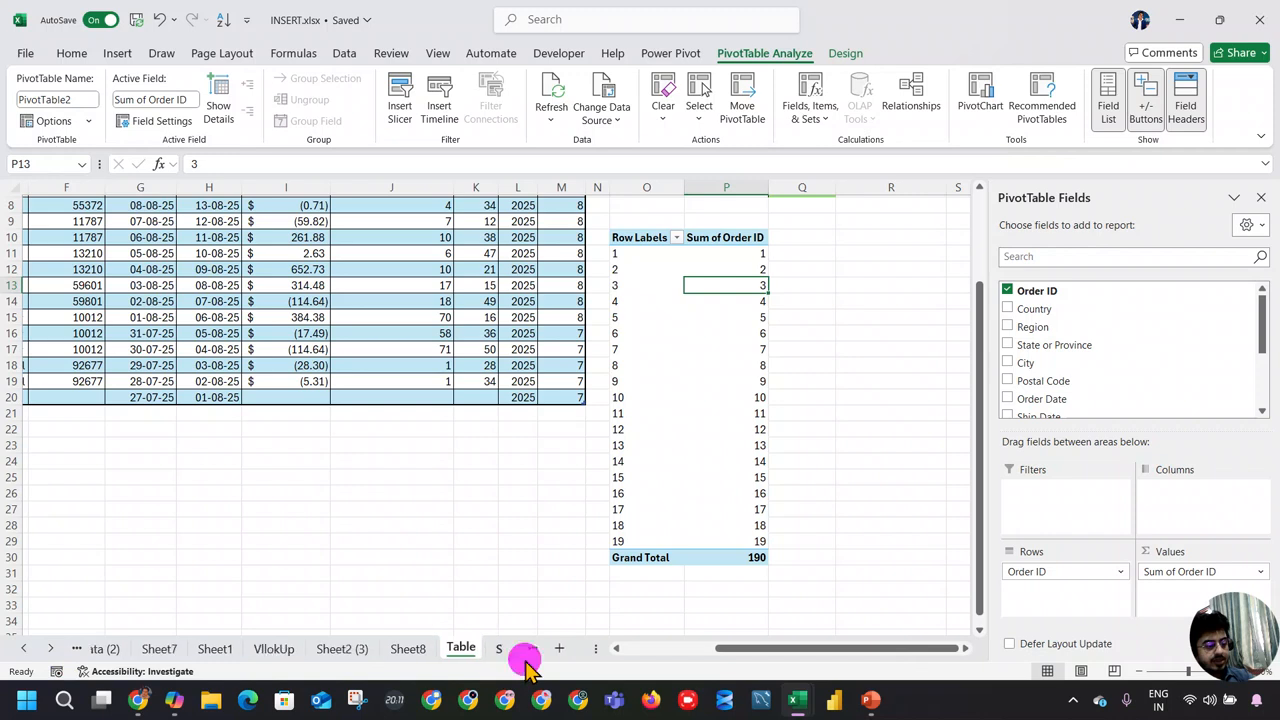
left_click(520, 650)
right_click(833, 329)
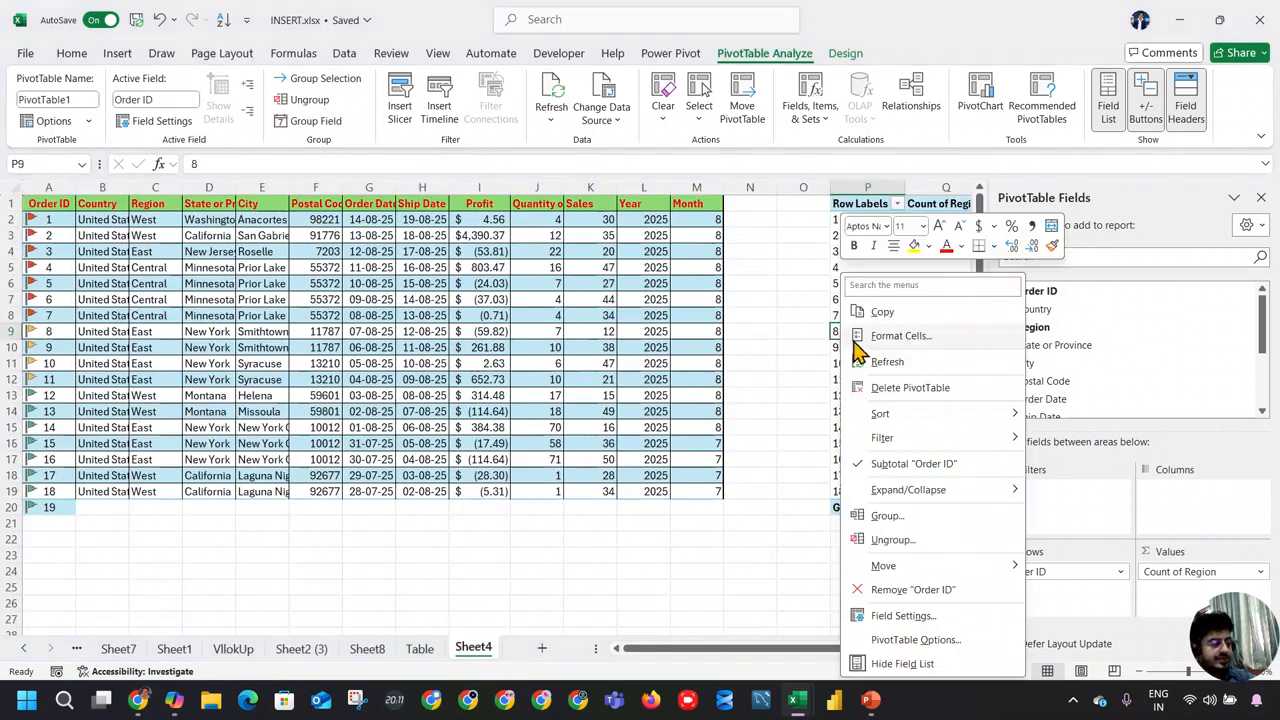
left_click(912, 365)
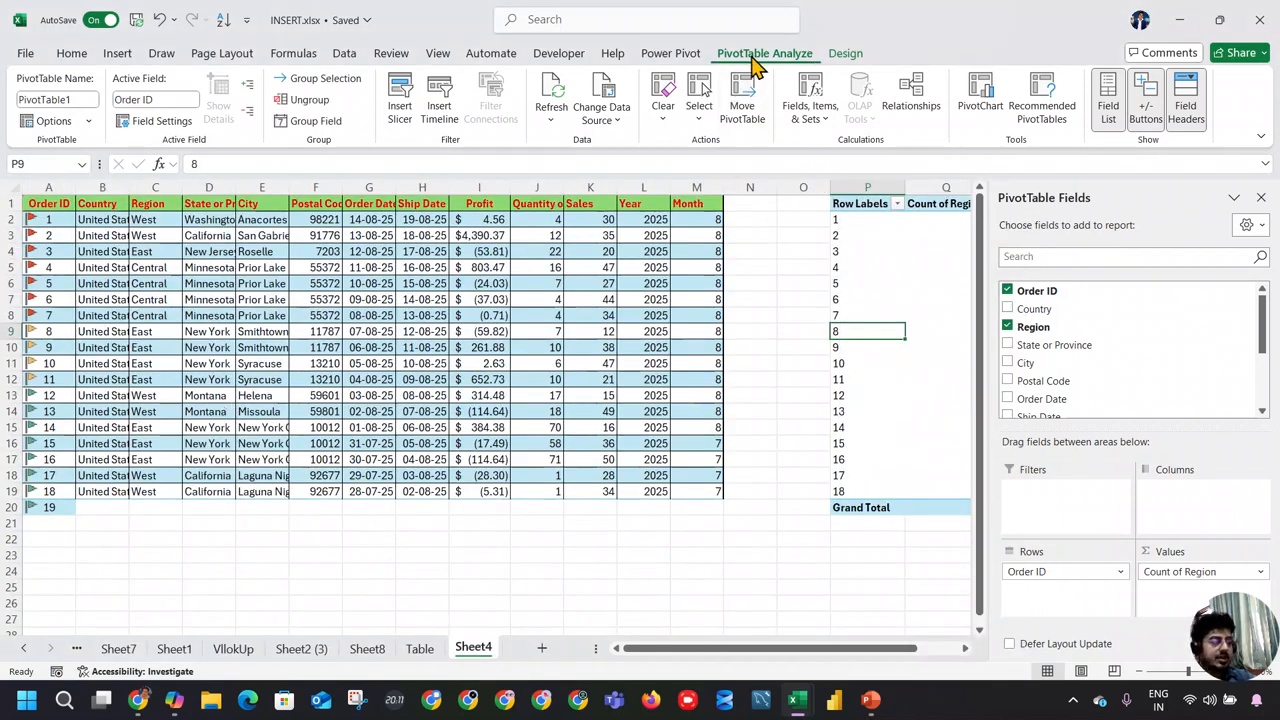
Compare the data source of the Sheet4 PivotTable with that of the PivotTable on the Table sheet.
left_click(612, 92)
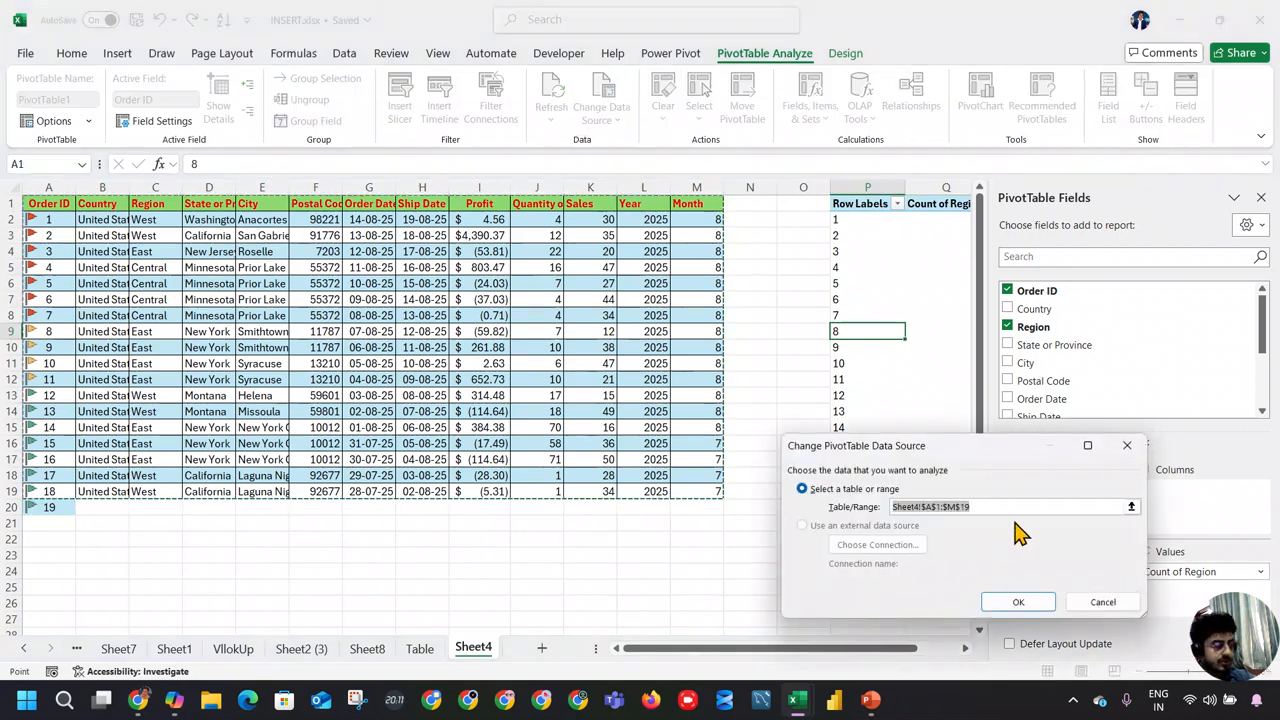
left_click(1018, 601)
left_click(420, 648)
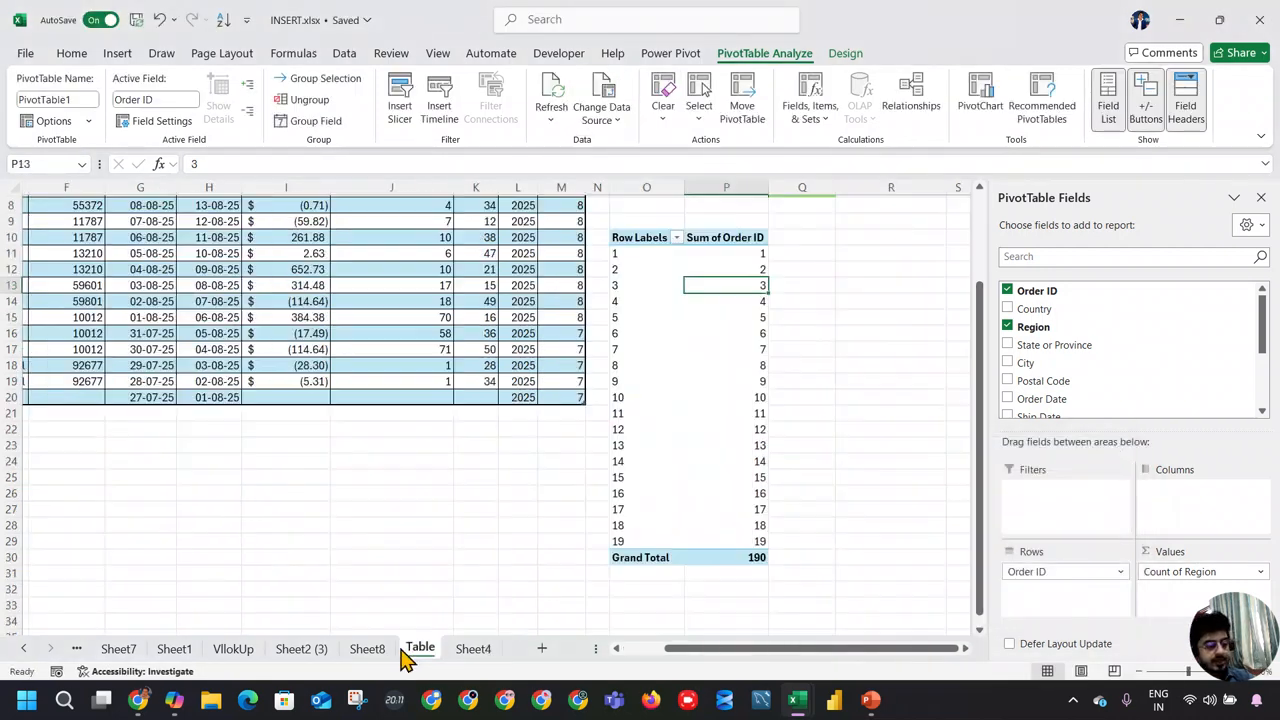
right_click(680, 413)
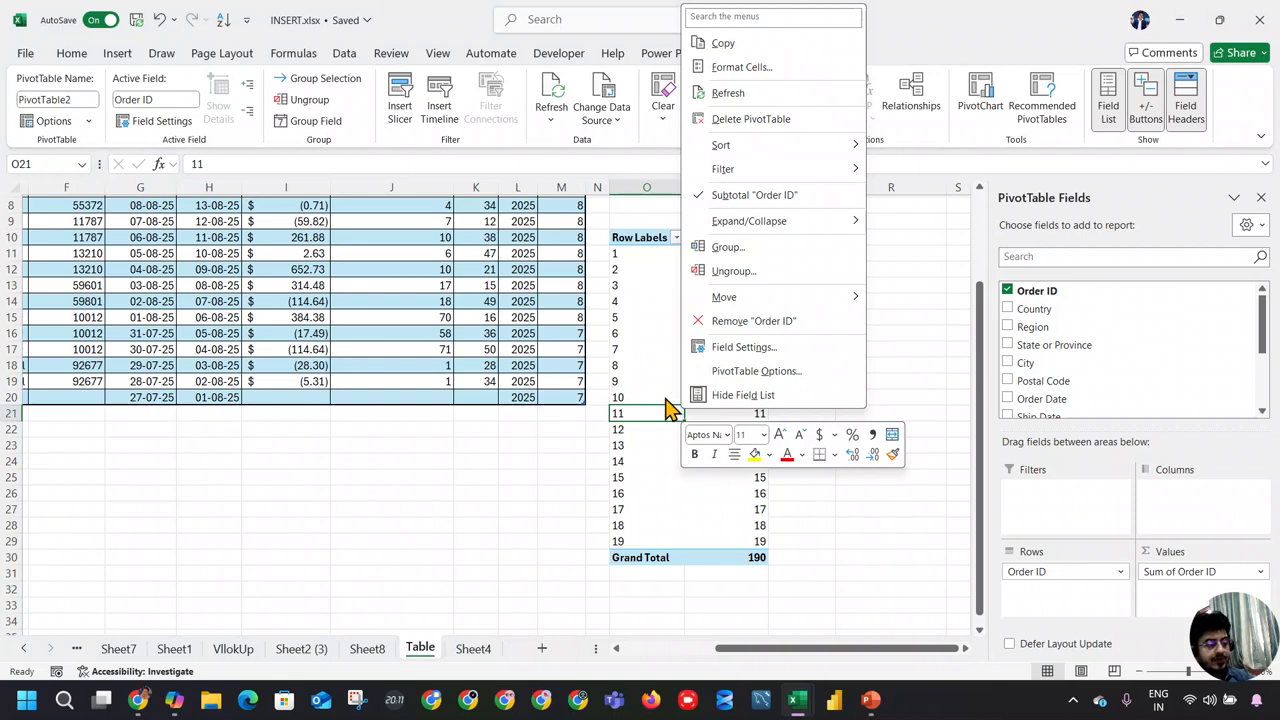
key("Escape")
left_click(605, 95)
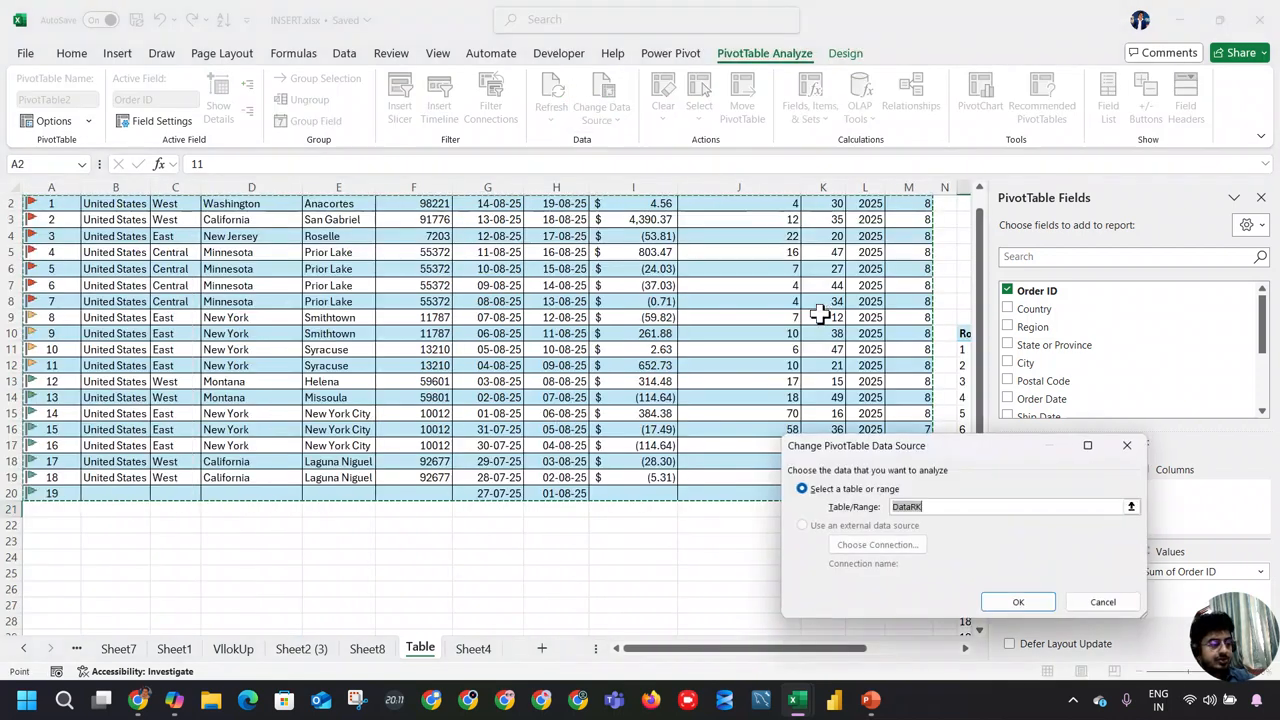
left_click(1080, 604)
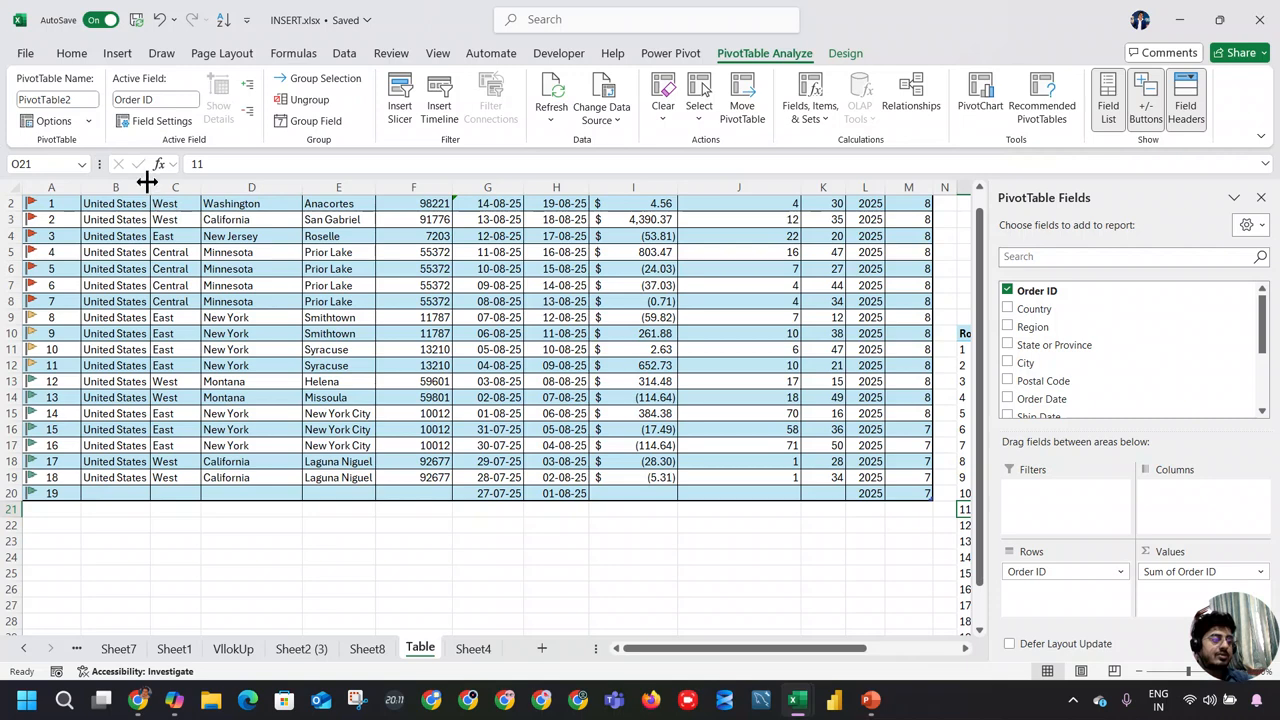
left_click(951, 237)
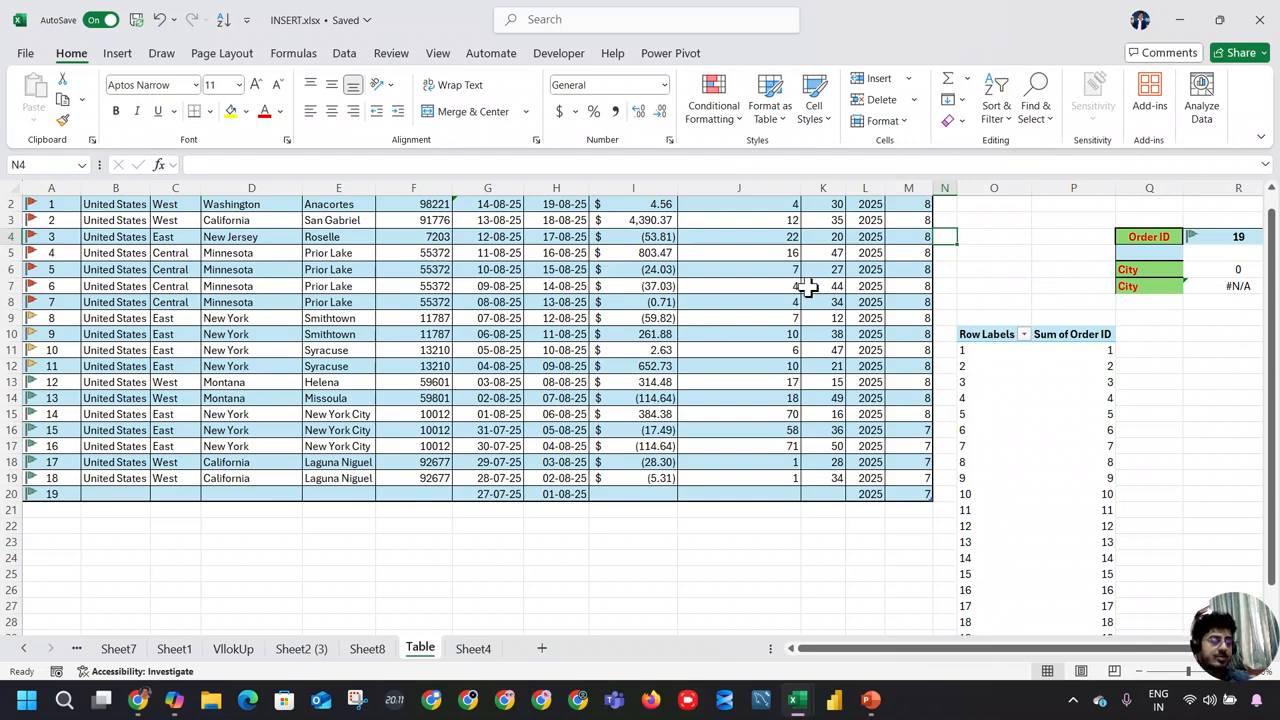
scroll(808, 287, "up", 1)
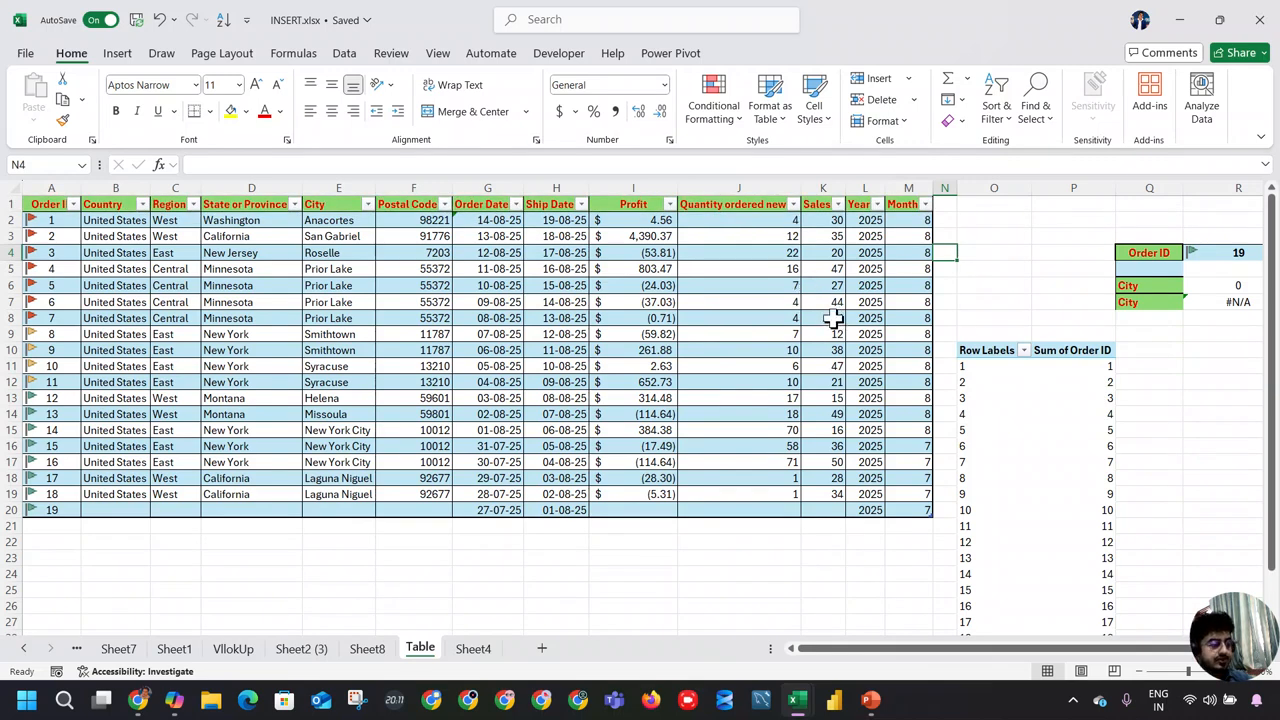